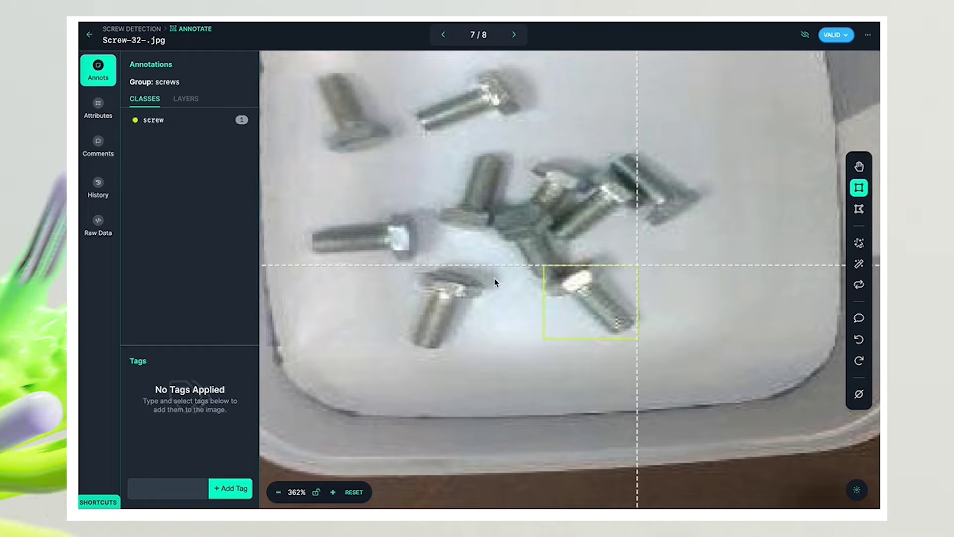
Draw bounding boxes with the class screw around three screws in the central cluster of the image.
left_click_drag(492, 277, 560, 203)
key("Return")
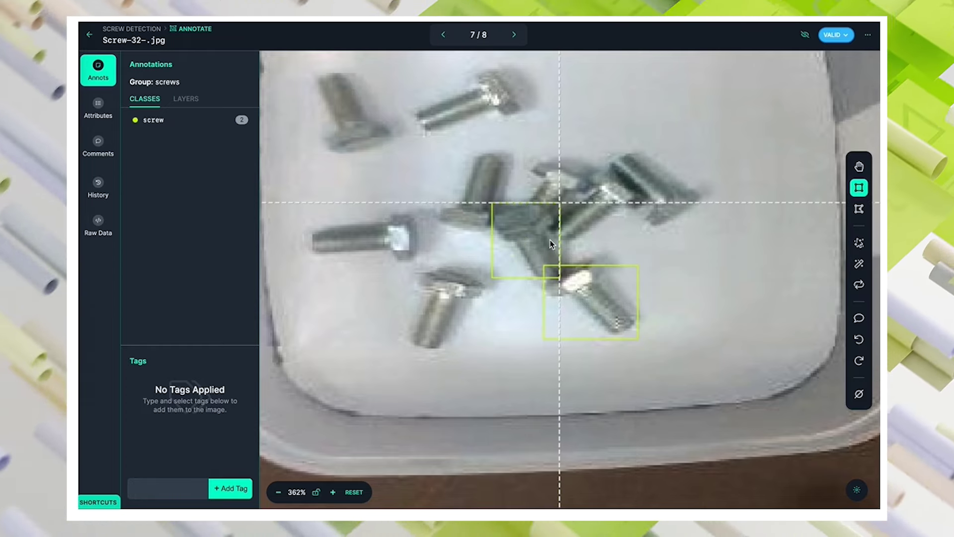
mouse_move(548, 238)
left_mouse_down()
mouse_move(580, 202)
mouse_move(637, 170)
left_mouse_up()
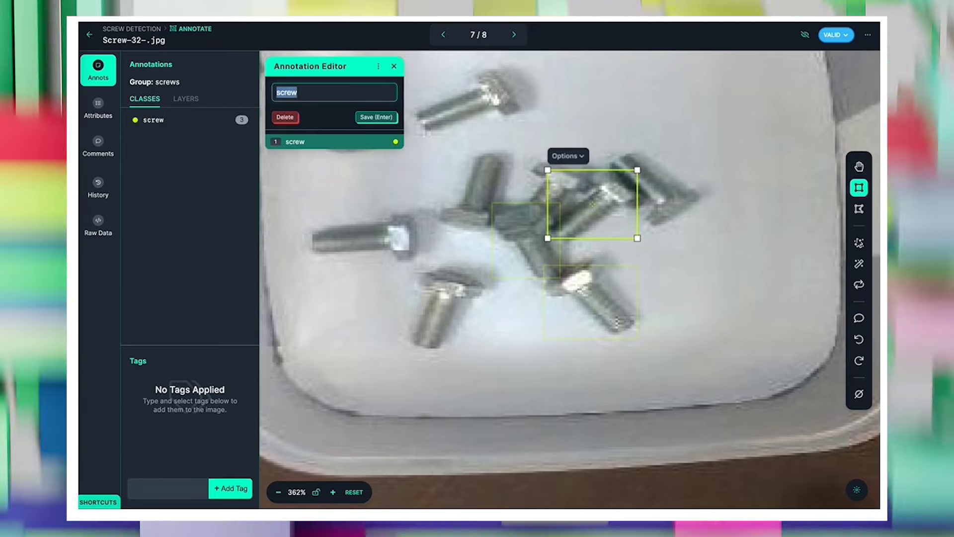
key("Return")
left_click_drag(609, 227, 691, 152)
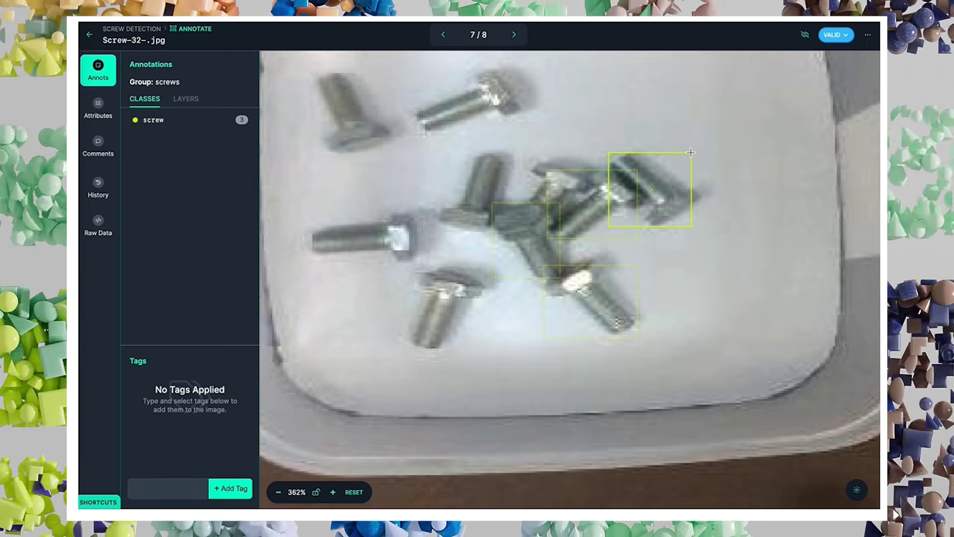
key("Return")
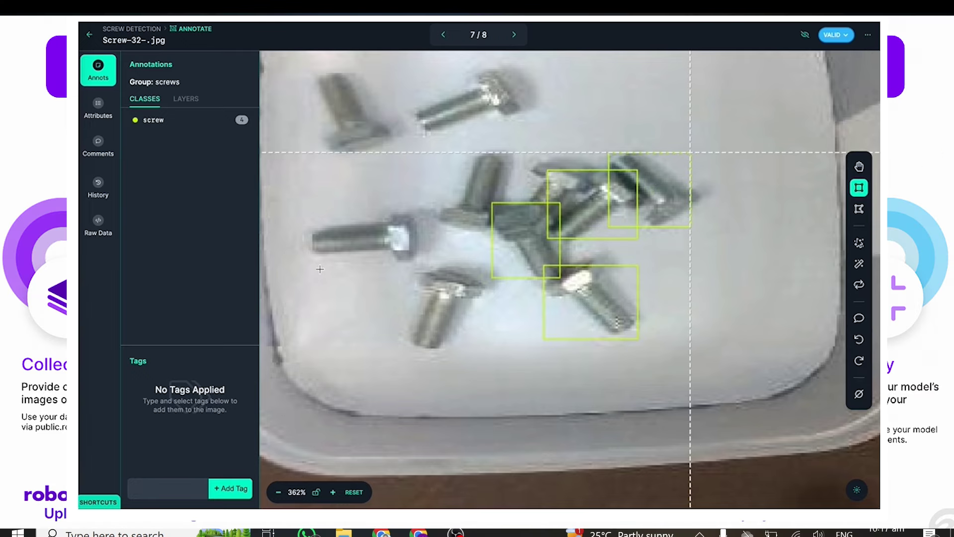
Draw bounding boxes with the class screw around the separate horizontal screw and the one below it.
mouse_move(314, 268)
left_mouse_down()
mouse_move(422, 206)
mouse_move(416, 214)
left_mouse_up()
key("Return")
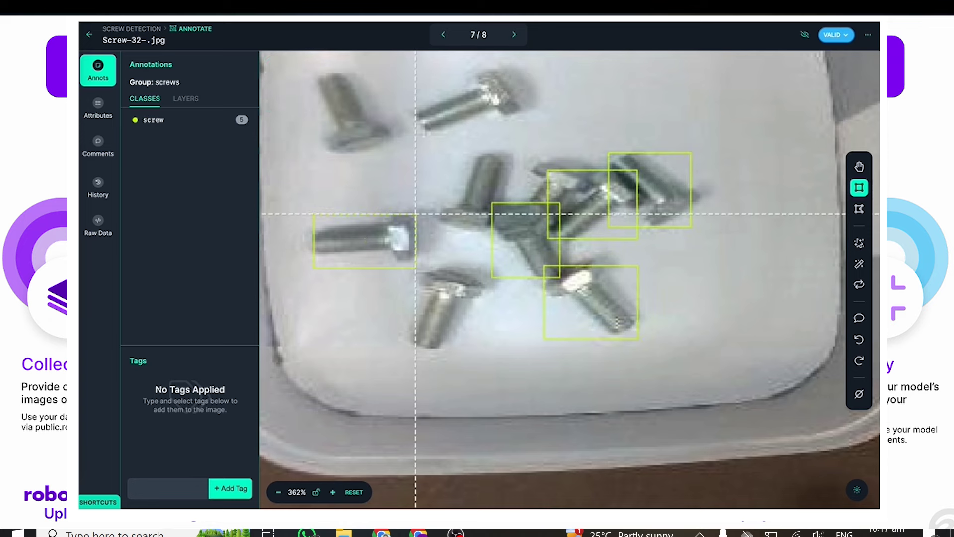
left_click_drag(409, 355, 487, 268)
key("Return")
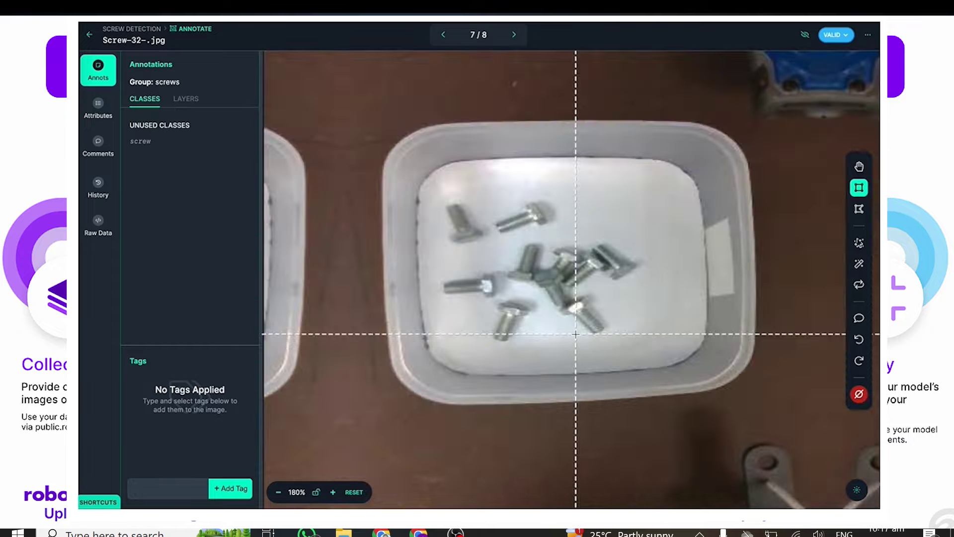
Draw a bounding box around the lower-right screw of the cluster in the unannotated Screw-32-.jpg image.
scroll(576, 333, "up", 5)
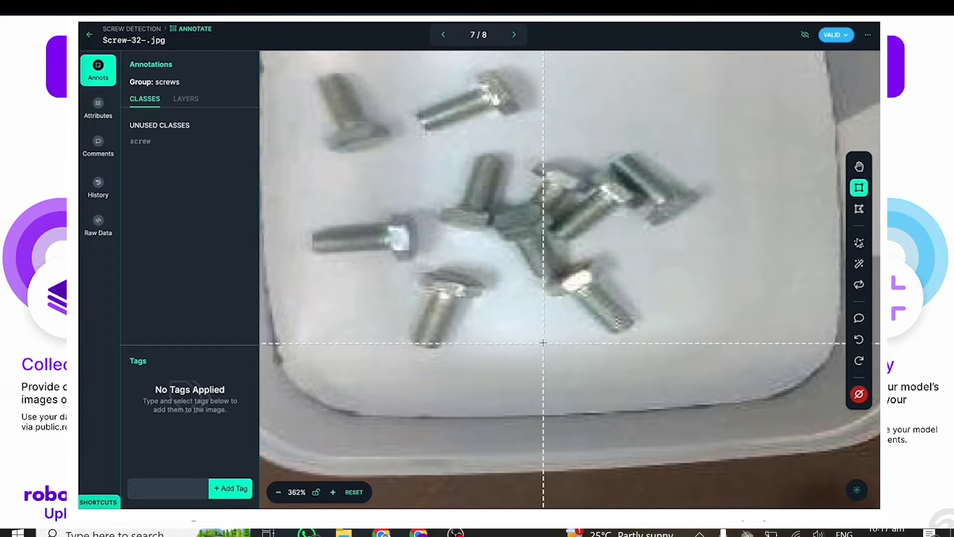
left_click_drag(544, 340, 647, 256)
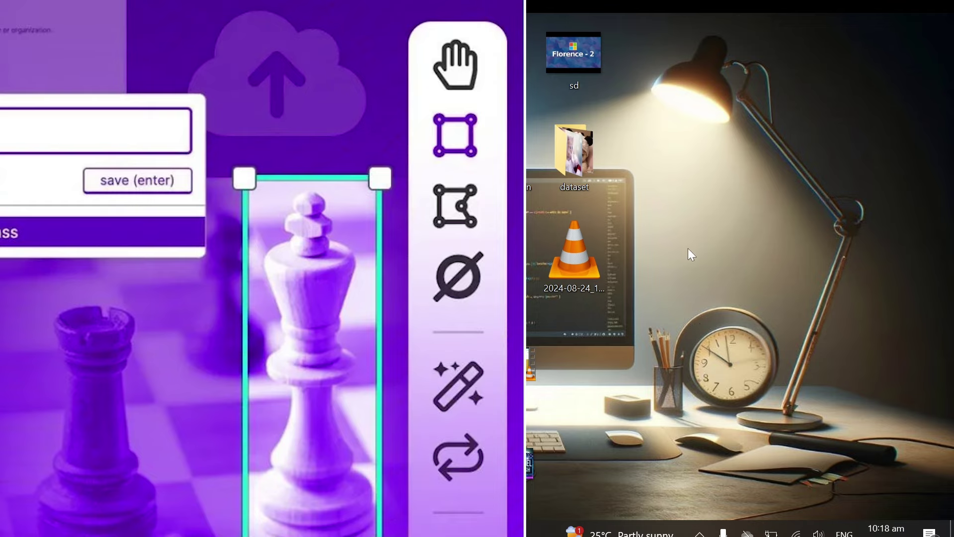
Open the dataset folder on the desktop, look through its cat and dog images, and close it.
left_click(577, 164)
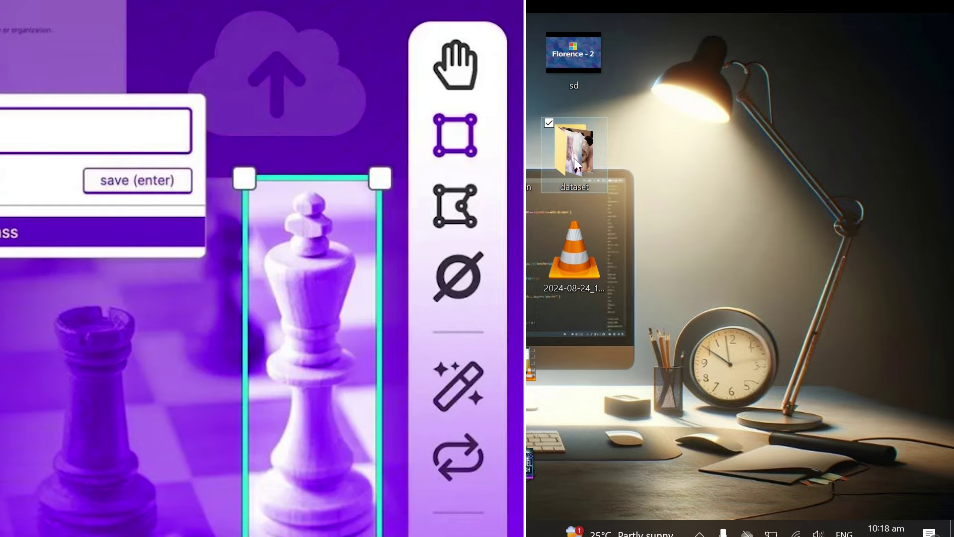
double_click(577, 164)
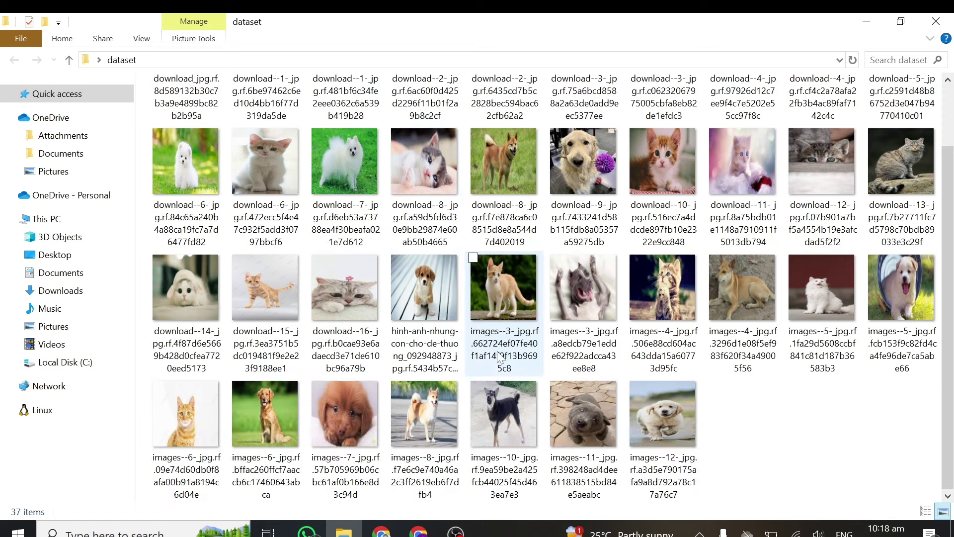
scroll(499, 355, "up", 2)
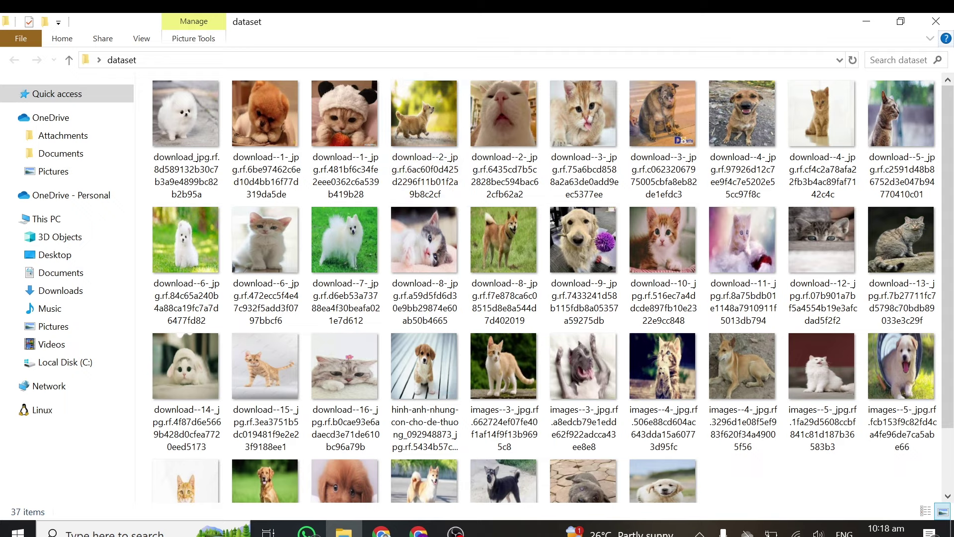
left_click(936, 24)
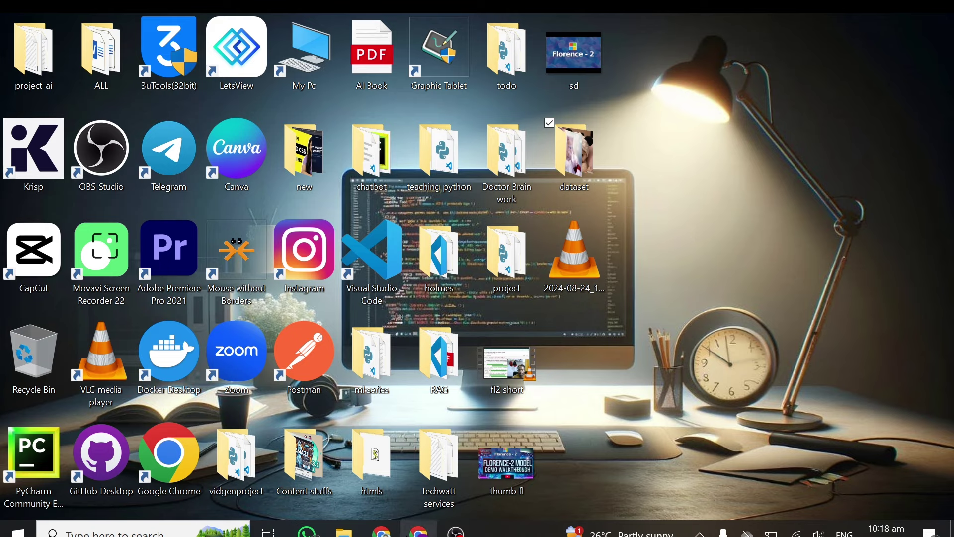
Switch to Chrome, find Roboflow with a Google search, and sign in from its Annotate page.
left_click(418, 530)
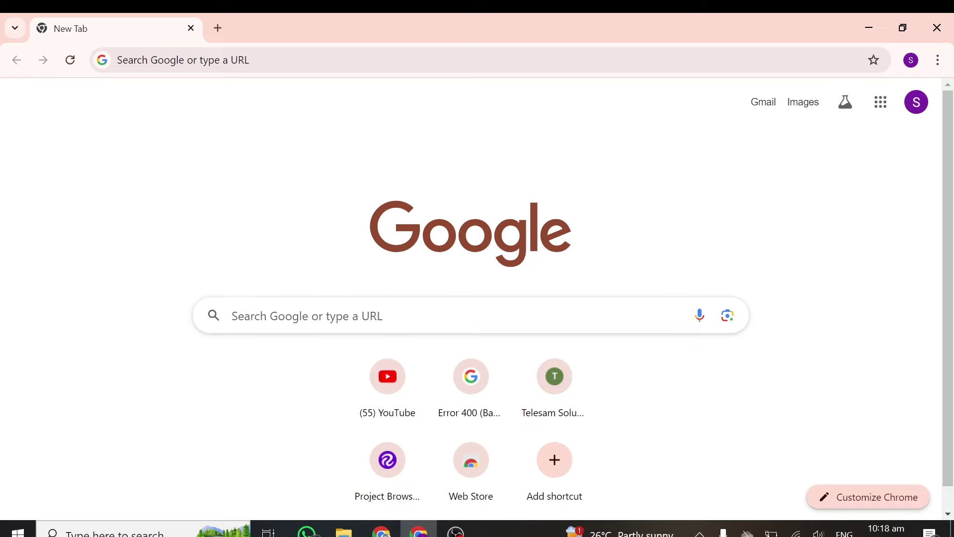
left_click(348, 316)
type("ro")
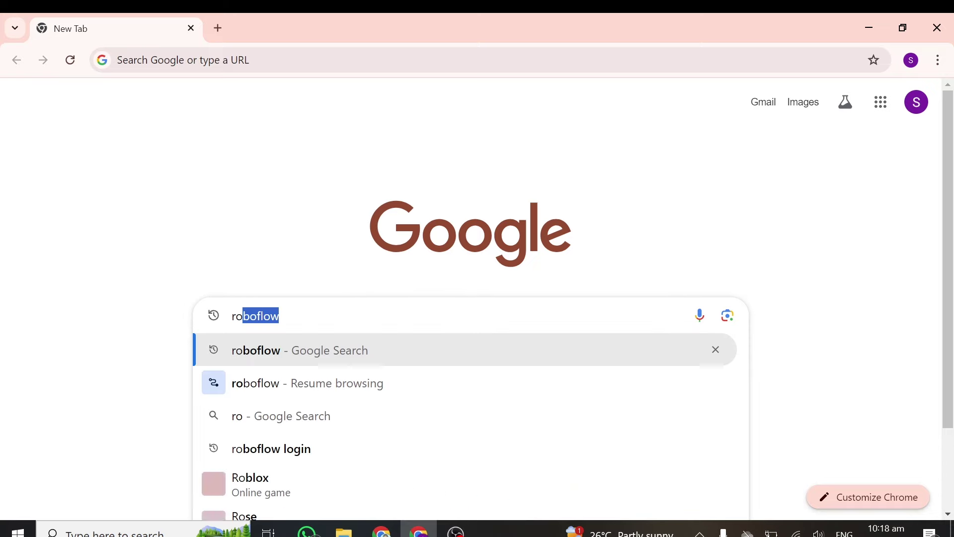
key("Return")
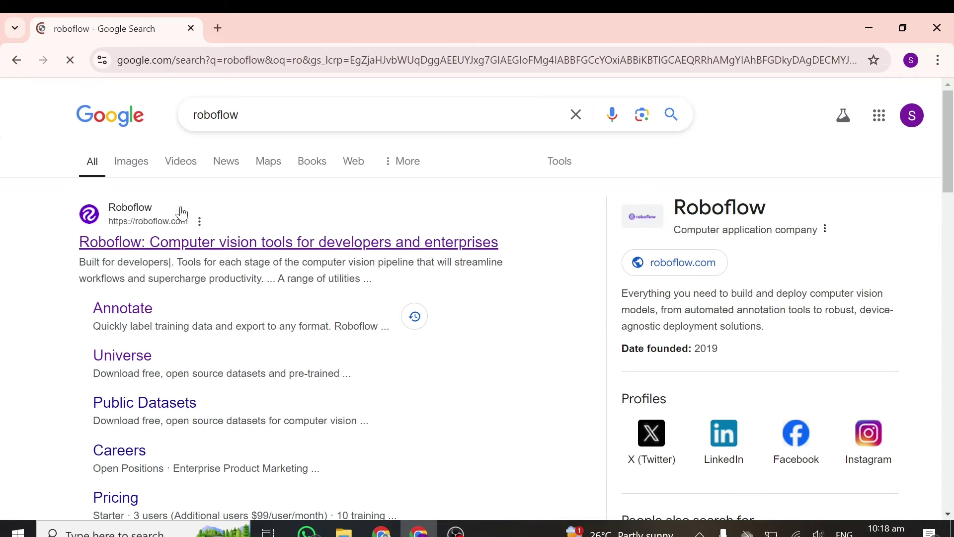
left_click(126, 316)
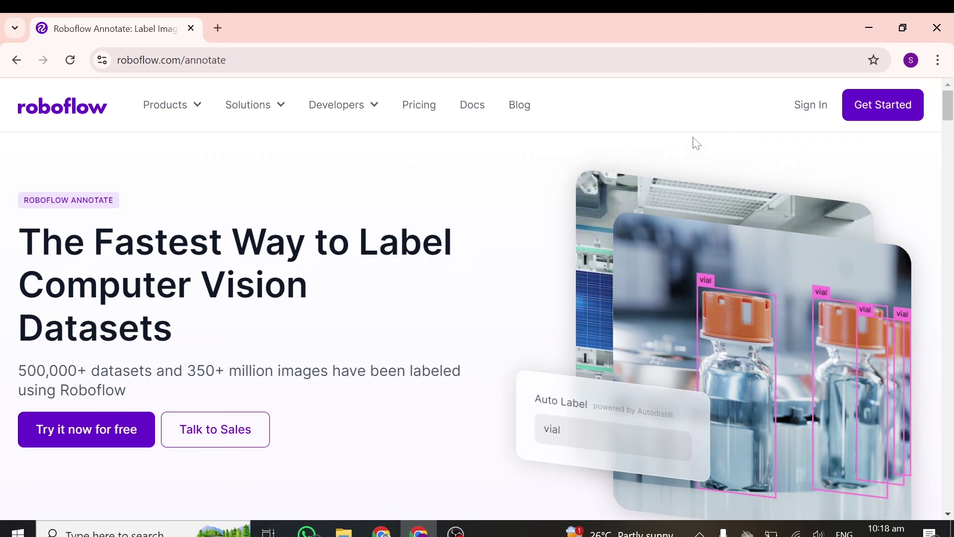
left_click(810, 113)
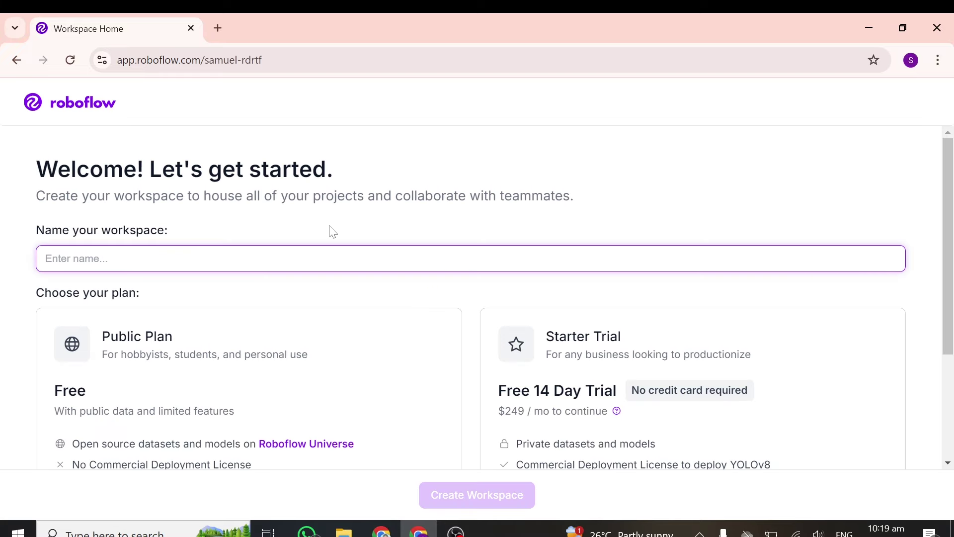
Compare the features and limits of the Public Plan and the Starter Trial for the new workspace.
scroll(164, 214, "down", 3)
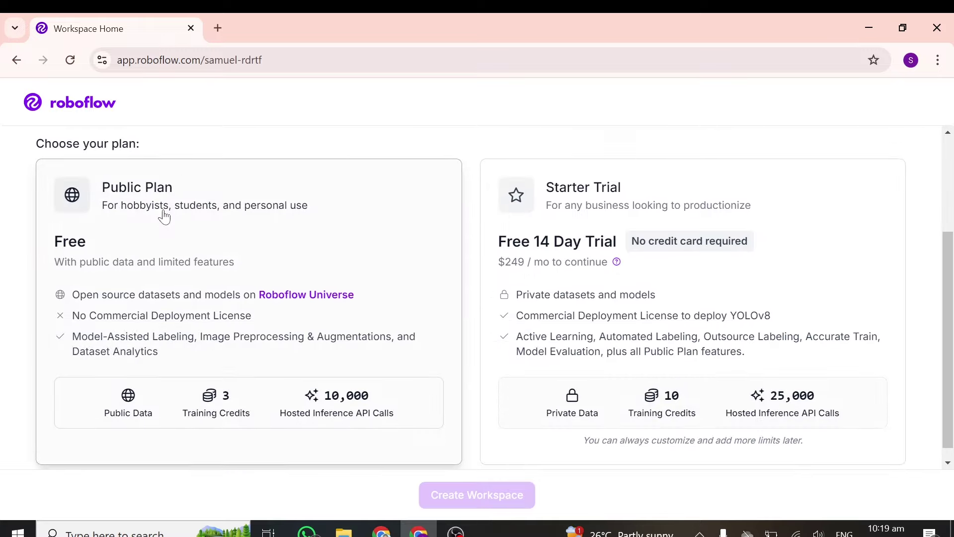
scroll(318, 269, "up", 3)
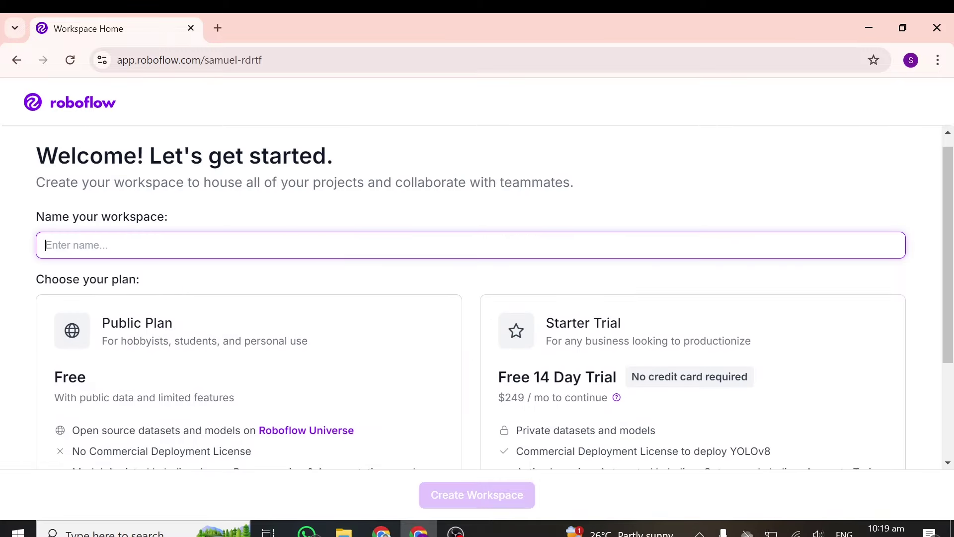
scroll(241, 260, "down", 3)
left_click(174, 198)
scroll(328, 279, "up", 3)
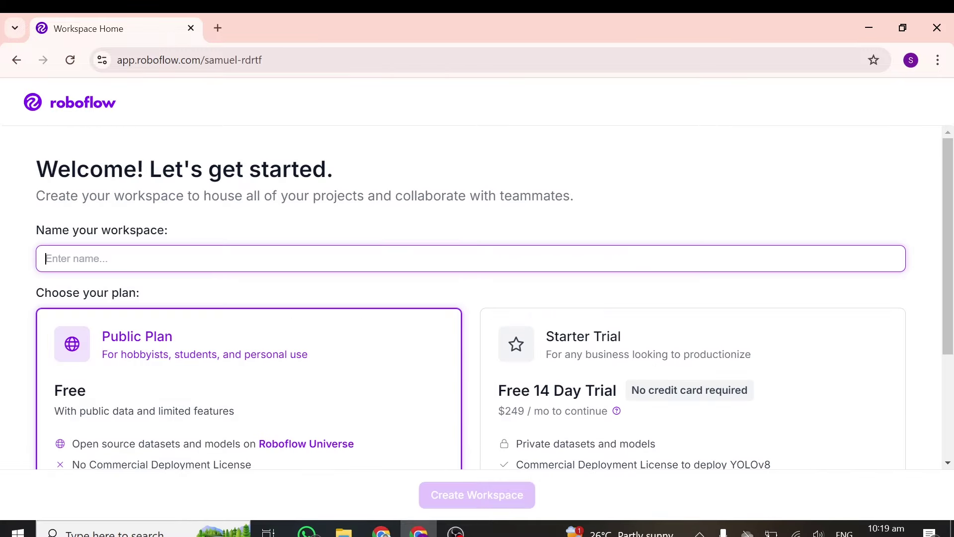
scroll(482, 358, "down", 3)
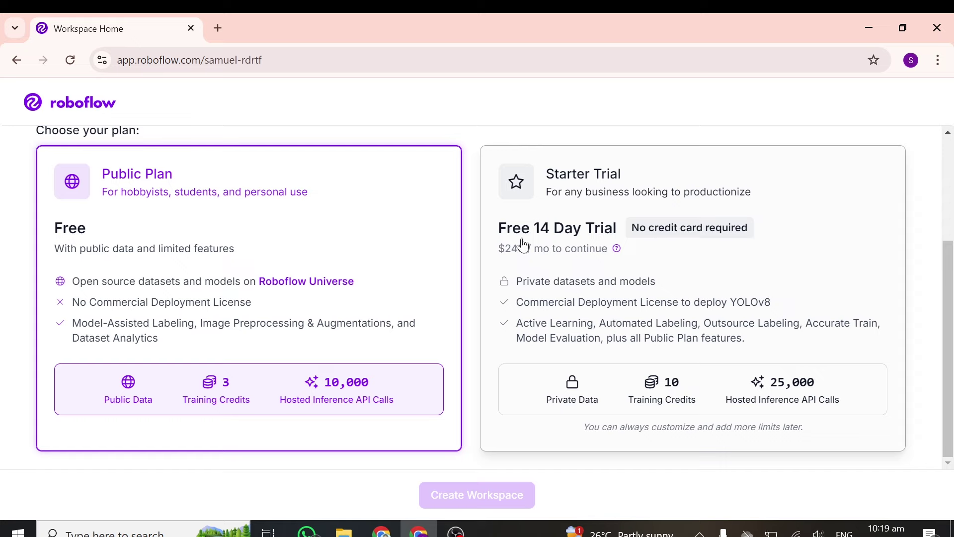
scroll(703, 232, "up", 3)
left_click(565, 330)
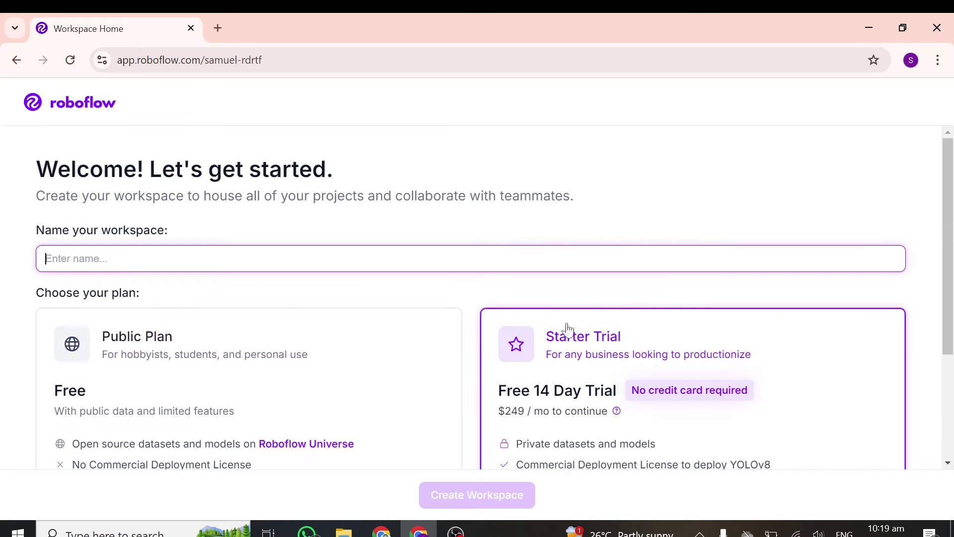
scroll(581, 347, "down", 3)
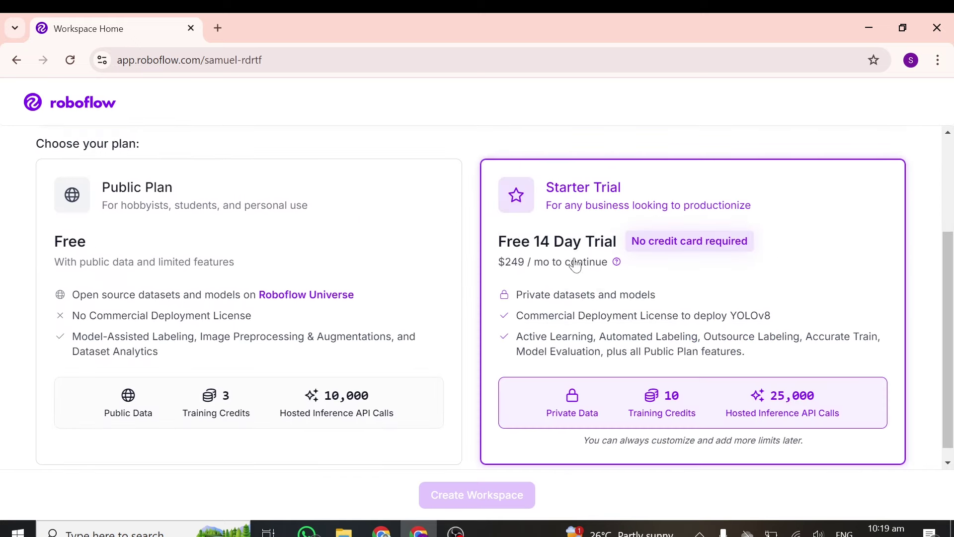
Choose the free Public Plan for the workspace and review its included features.
left_click(336, 239)
scroll(277, 279, "down", 3)
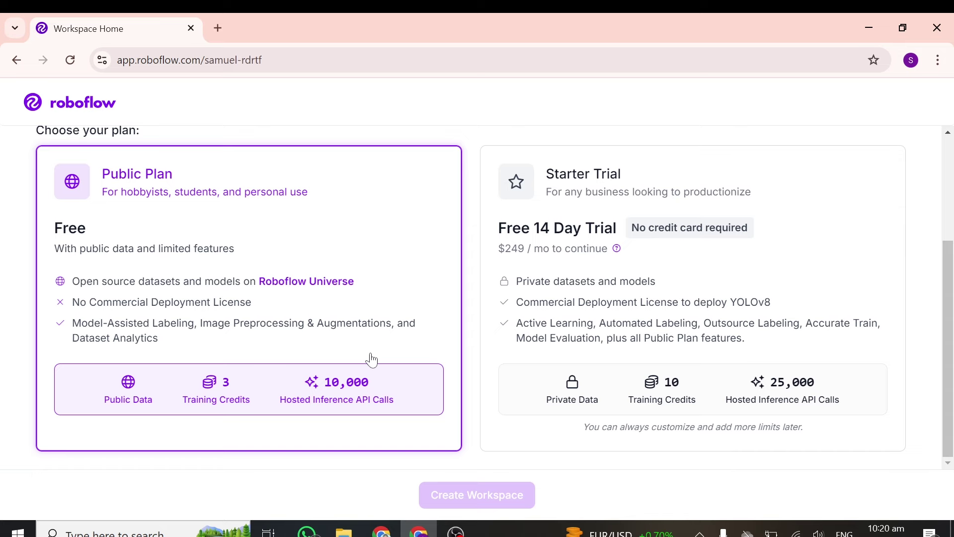
scroll(372, 360, "up", 3)
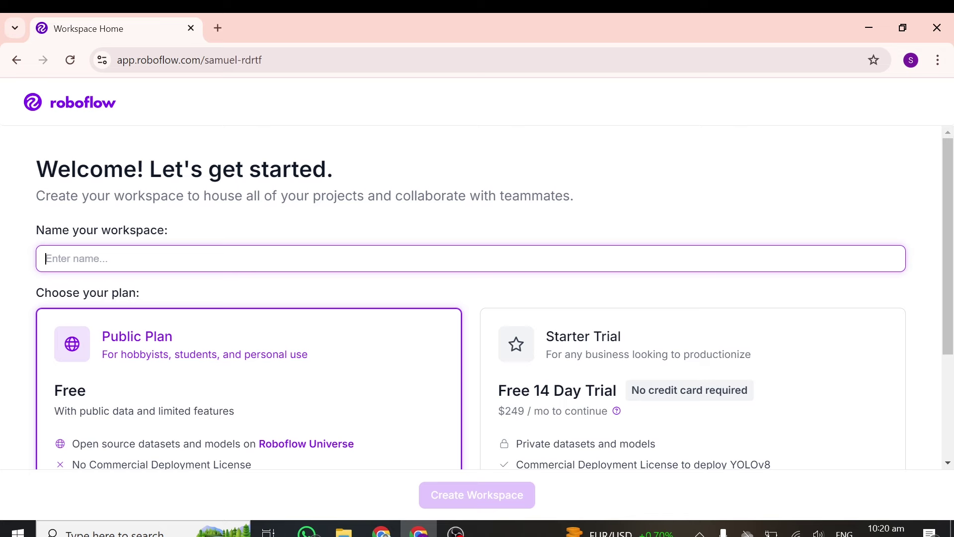
Name the workspace My Model and create it without inviting any teammates.
type("My ")
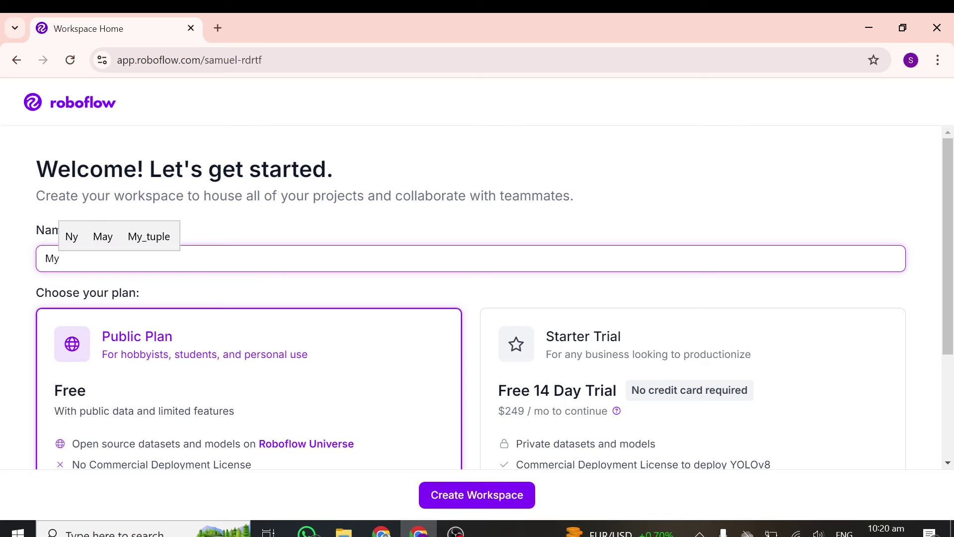
type("Model")
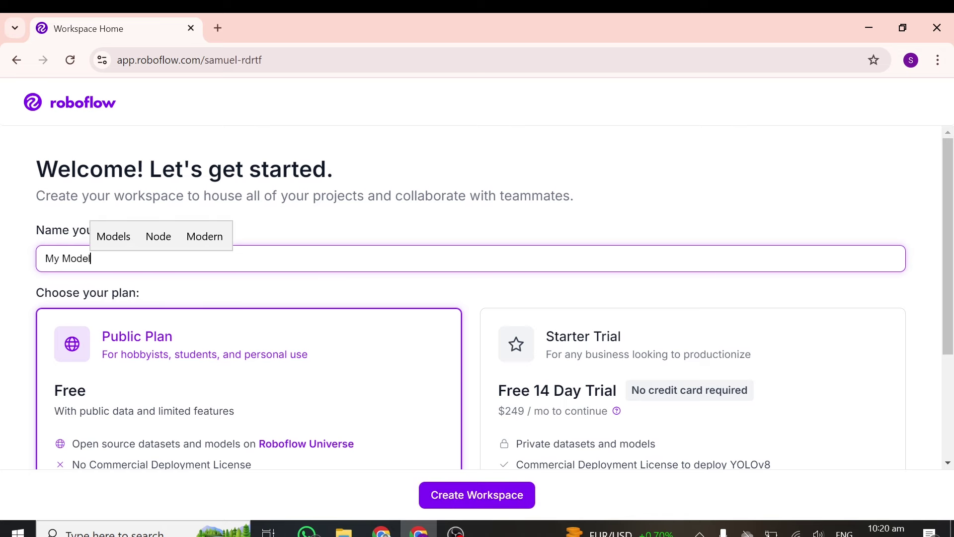
scroll(379, 351, "down", 3)
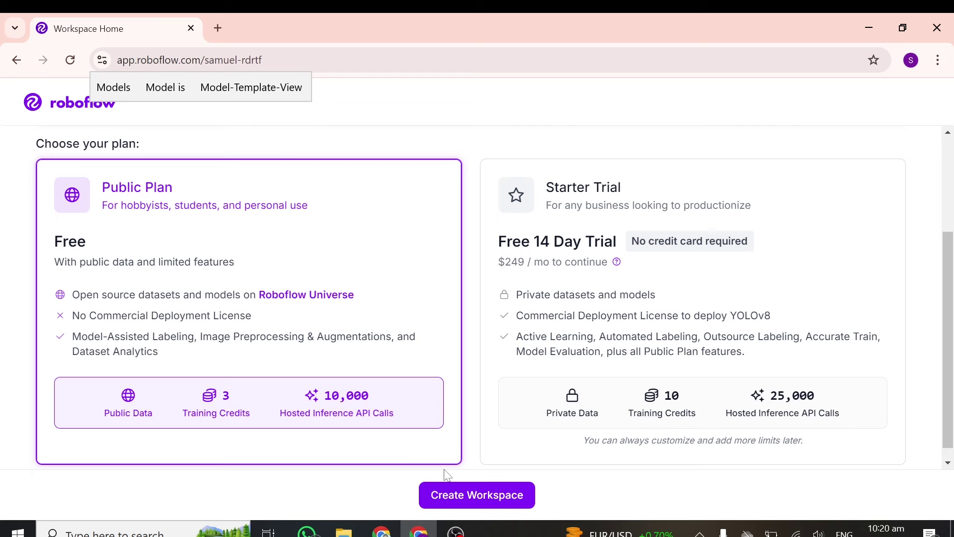
left_click(431, 499)
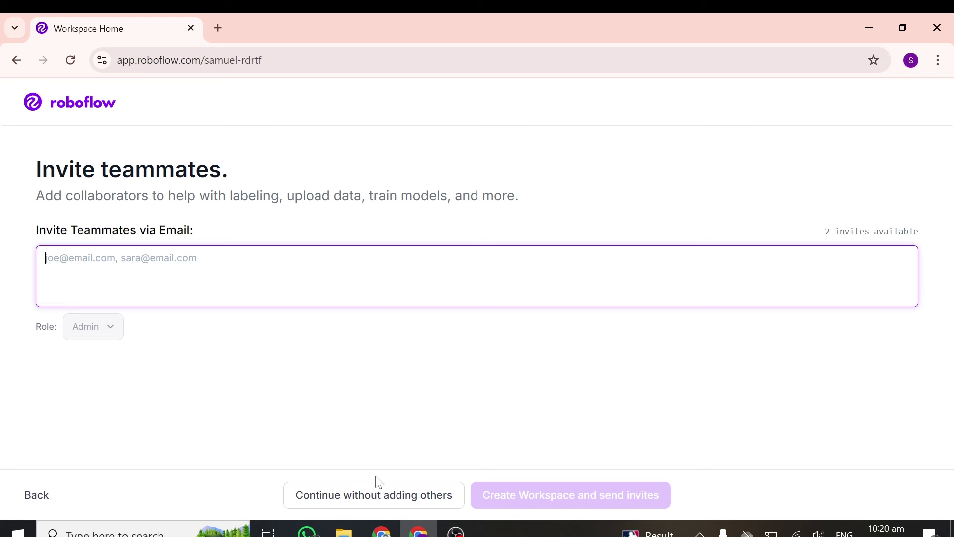
left_click(370, 503)
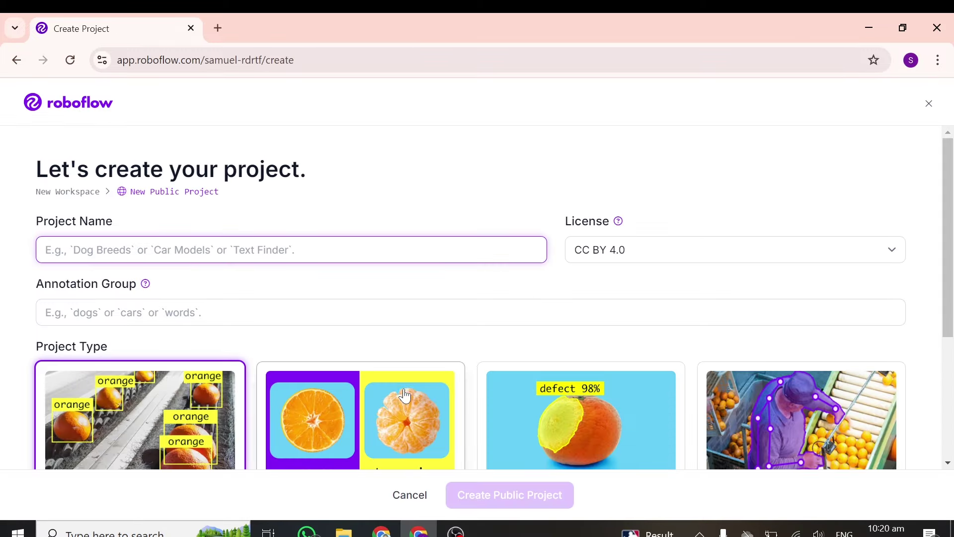
Enter cat and dog as the name of the new public project.
scroll(270, 323, "down", 3)
scroll(271, 324, "up", 3)
left_click(291, 249)
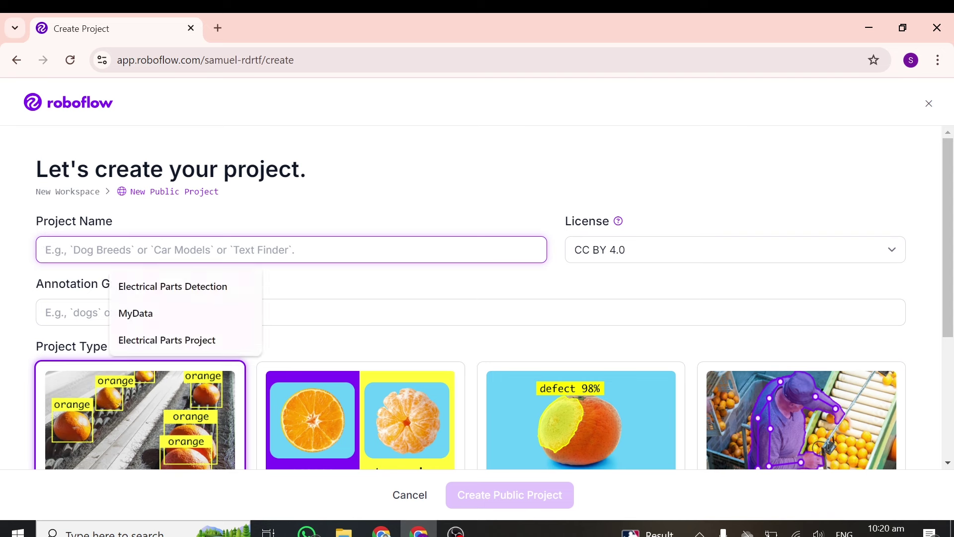
type("cat")
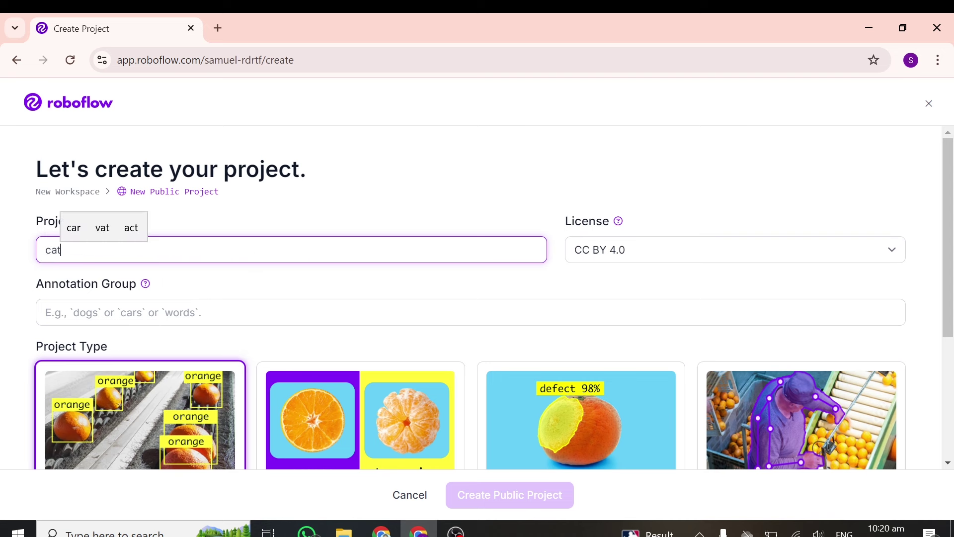
type("anddo")
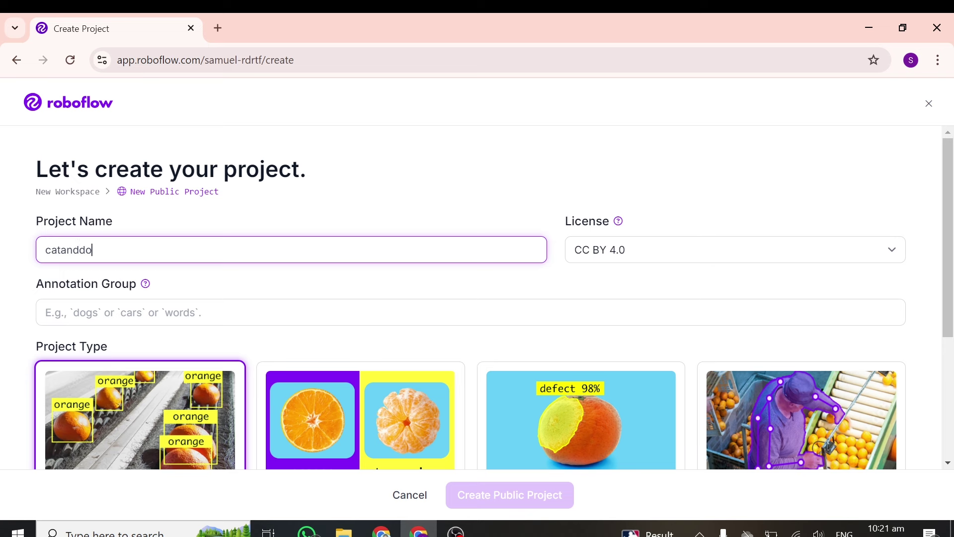
key("BackSpace")
key("BackSpace")
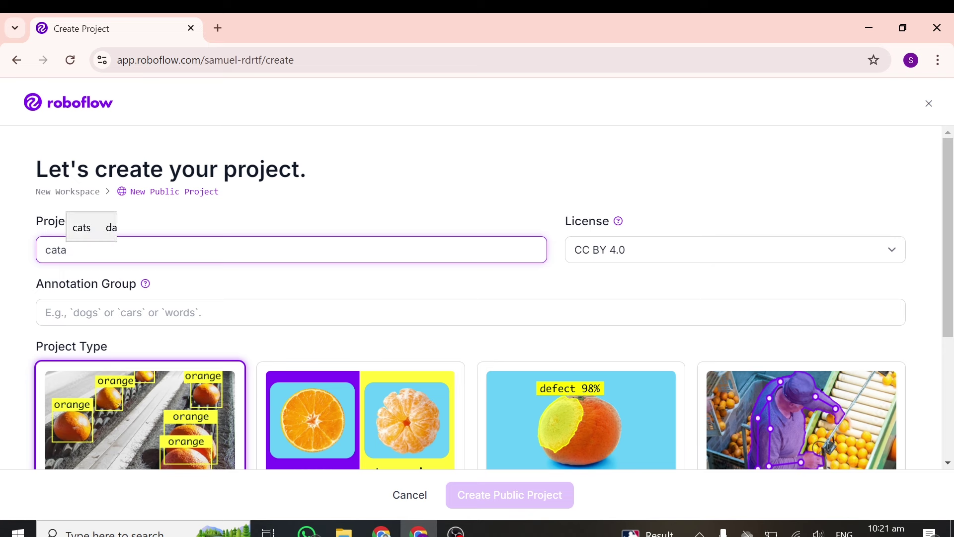
type("and dog")
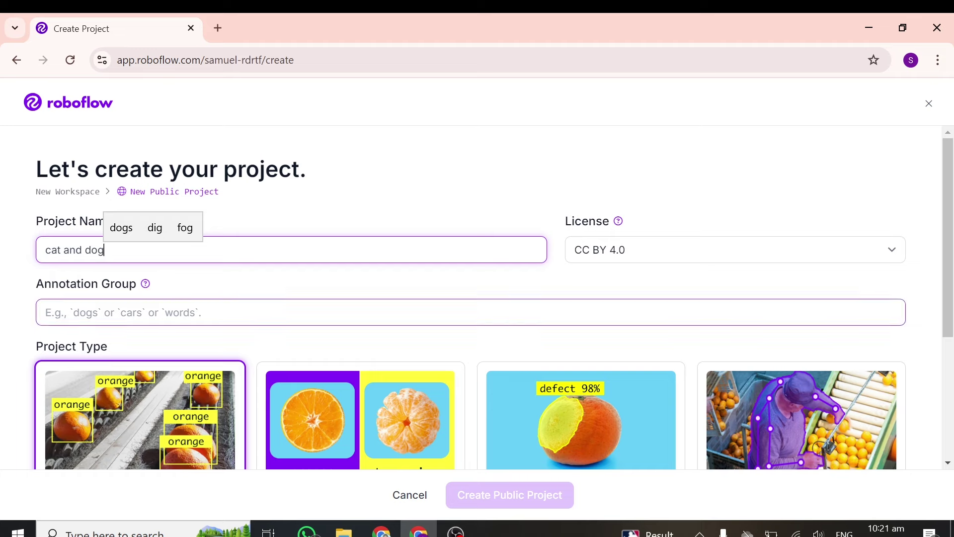
Enter dog as the annotation group, keep the Object Detection project type, and create the public project.
left_click(258, 294)
scroll(258, 289, "down", 4)
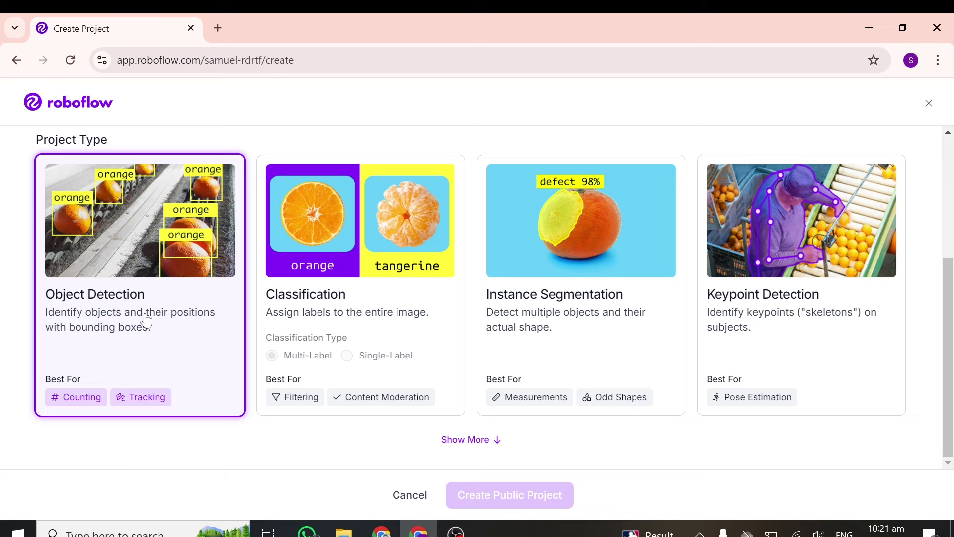
scroll(246, 369, "up", 5)
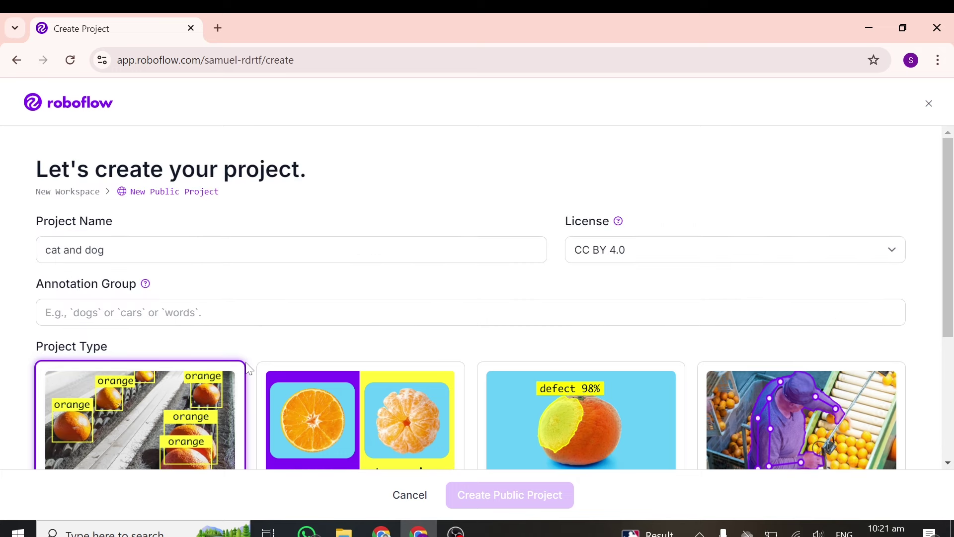
left_click(218, 312)
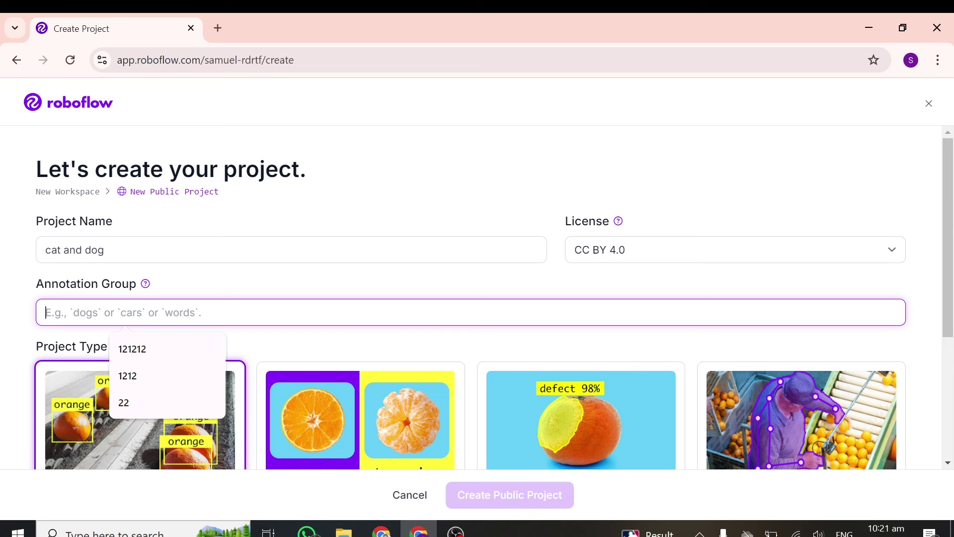
type("dog")
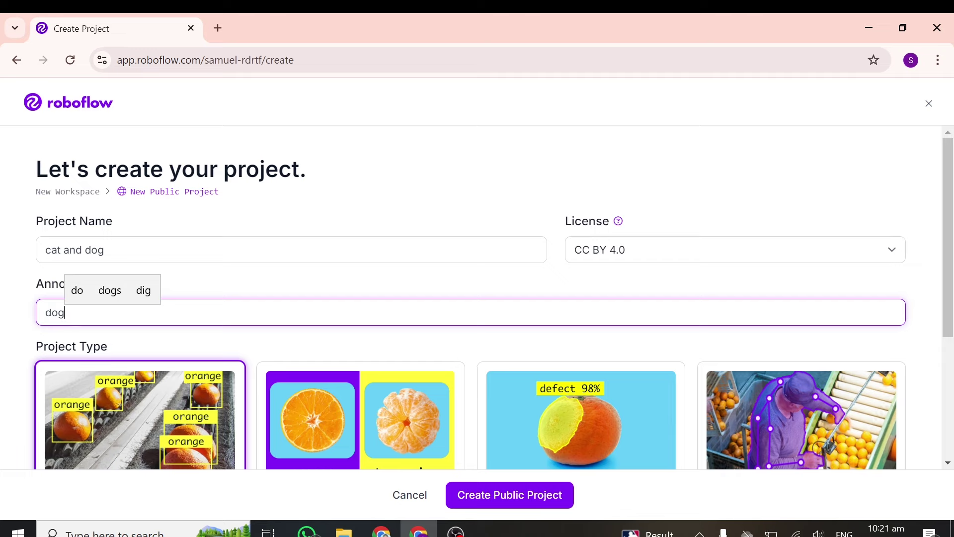
left_click(238, 347)
scroll(238, 347, "down", 4)
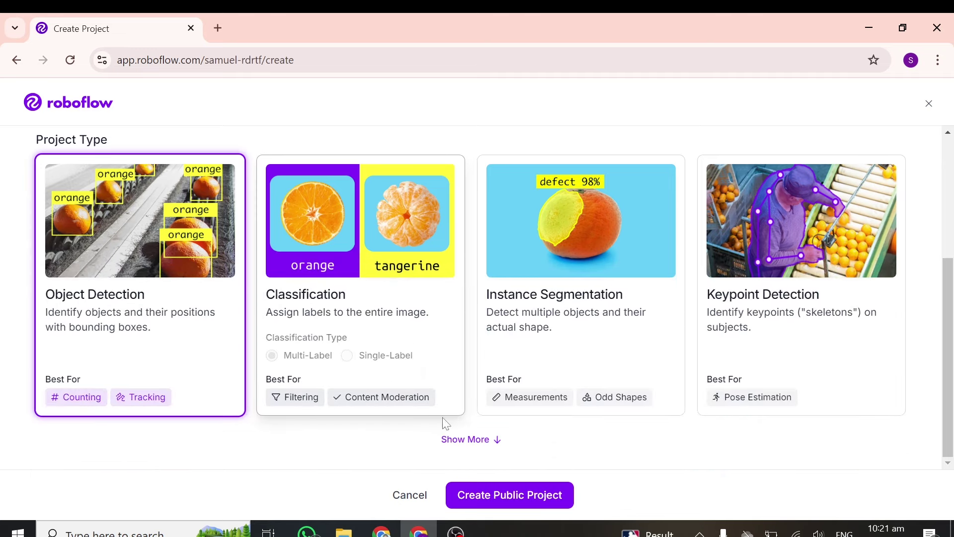
left_click(497, 503)
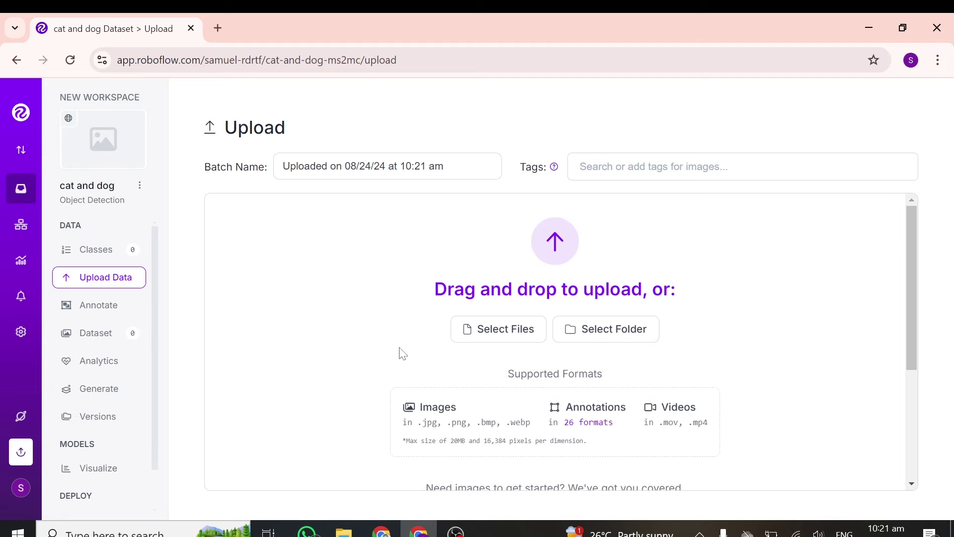
Select the dataset folder on the Desktop and confirm its upload to the cat and dog project.
scroll(430, 334, "down", 3)
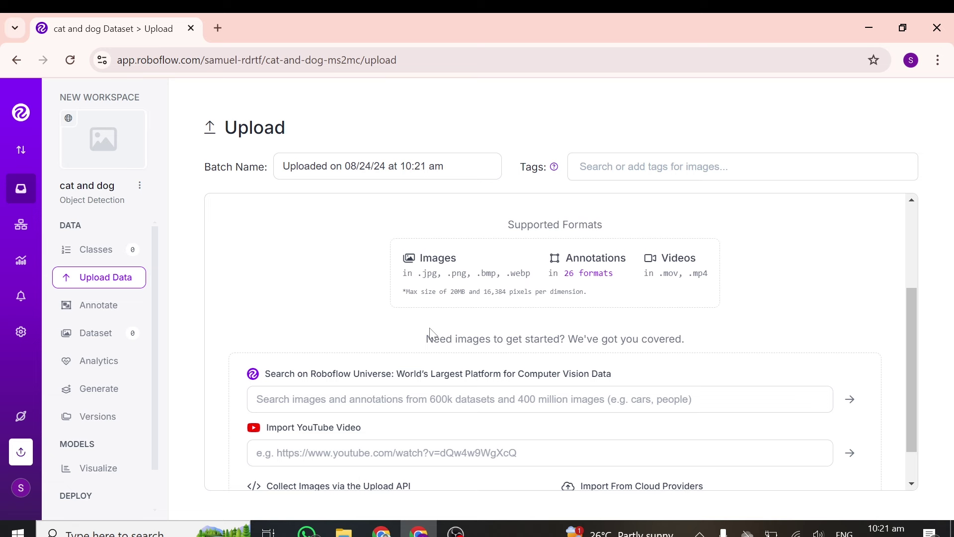
scroll(430, 334, "up", 3)
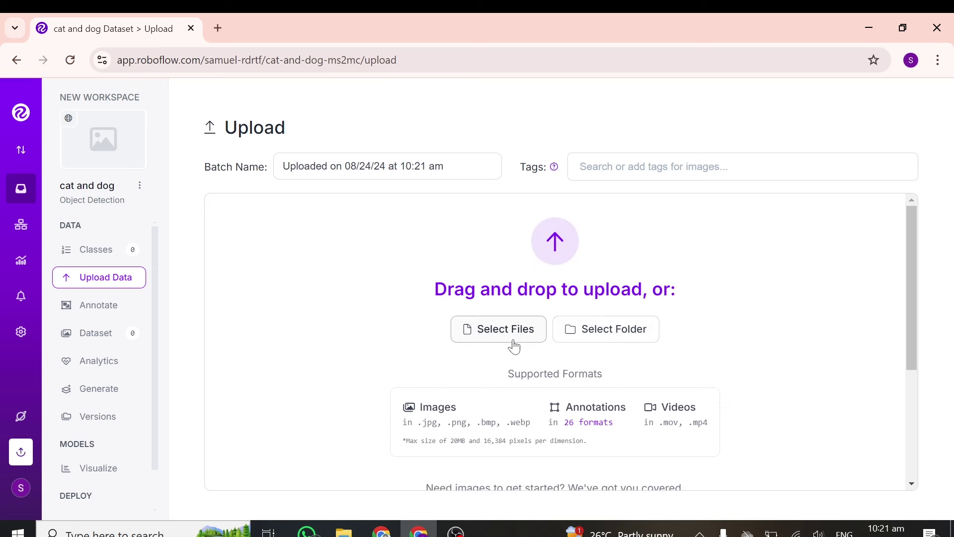
left_click(578, 339)
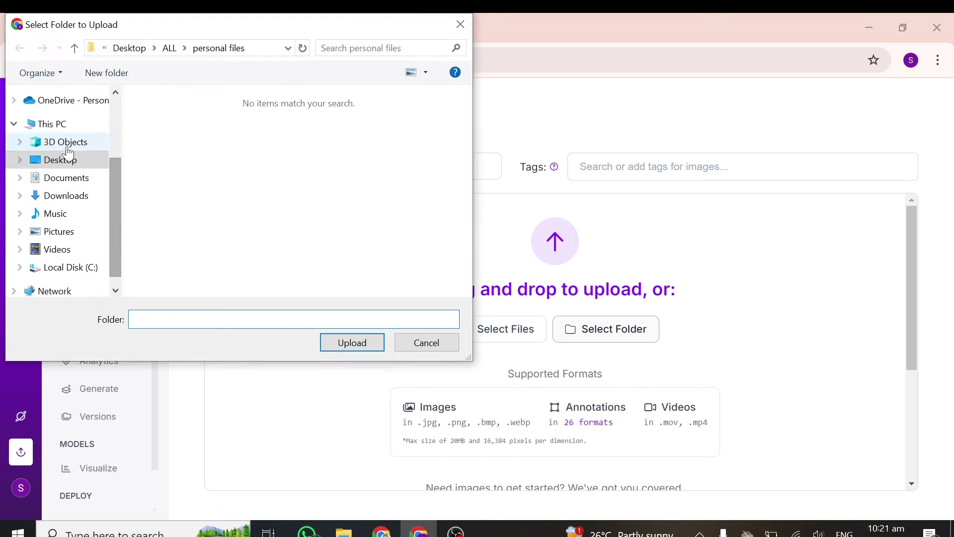
left_click(60, 160)
scroll(322, 199, "down", 5)
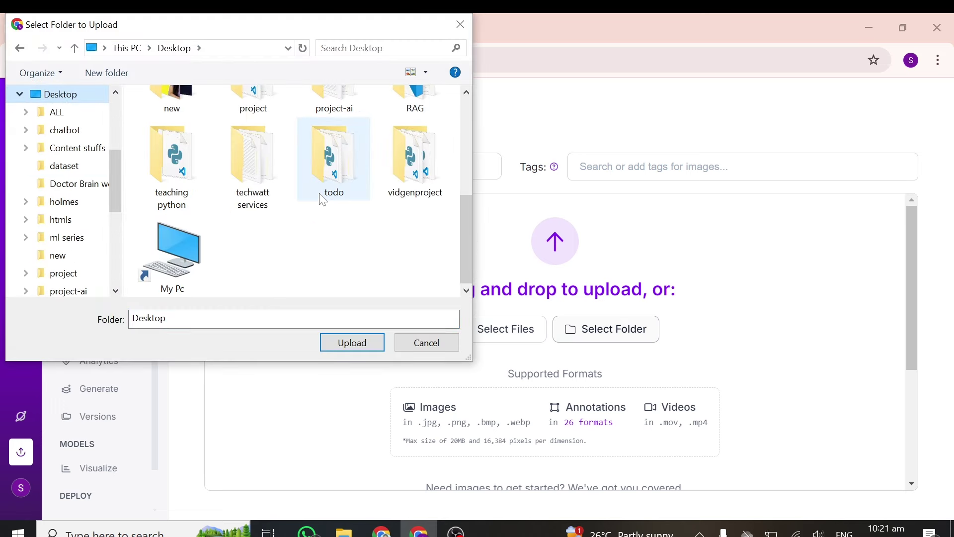
scroll(271, 250, "up", 3)
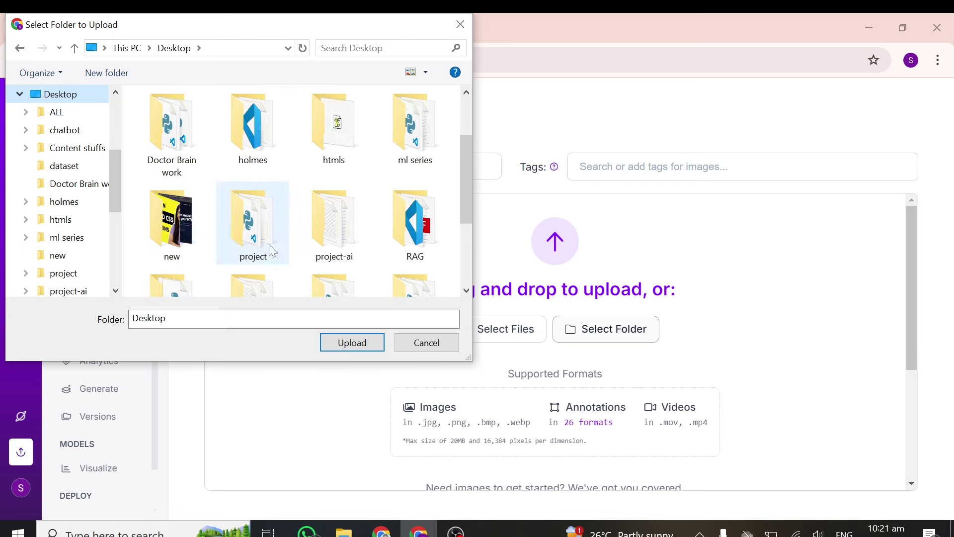
scroll(353, 194, "down", 2)
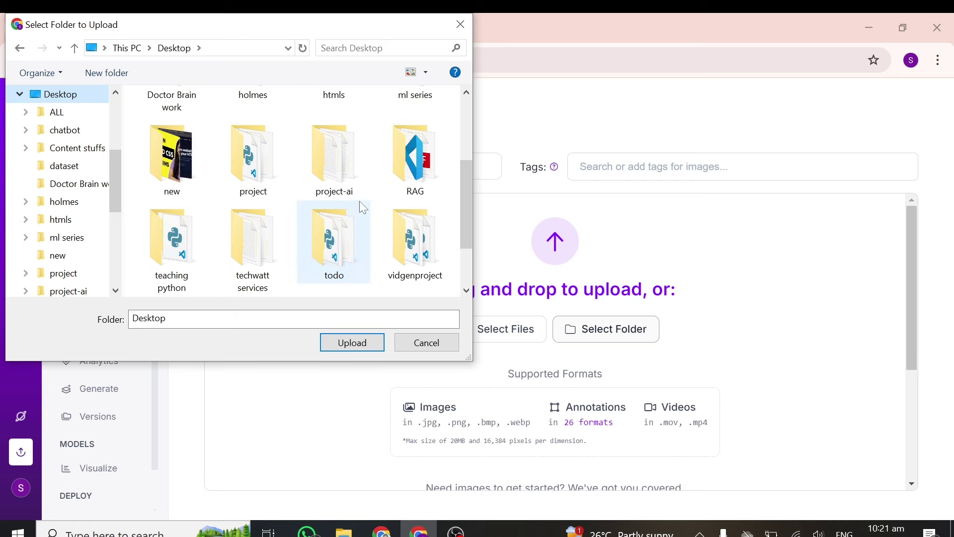
scroll(299, 228, "up", 3)
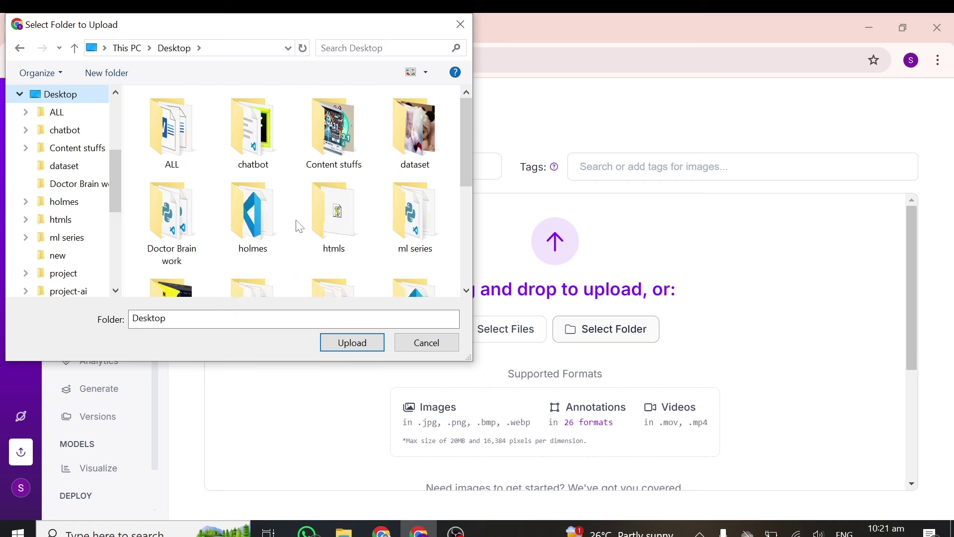
left_click(414, 133)
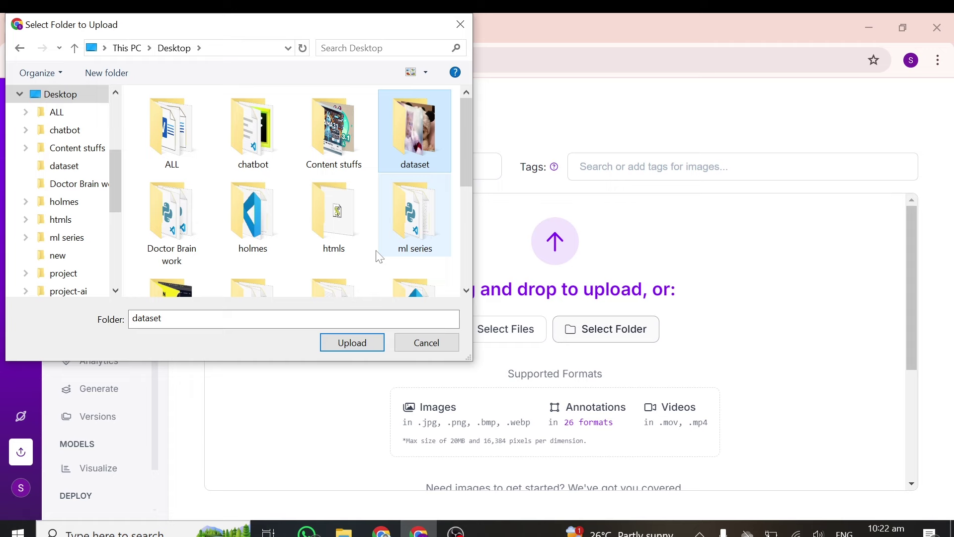
left_click(352, 343)
left_click(551, 159)
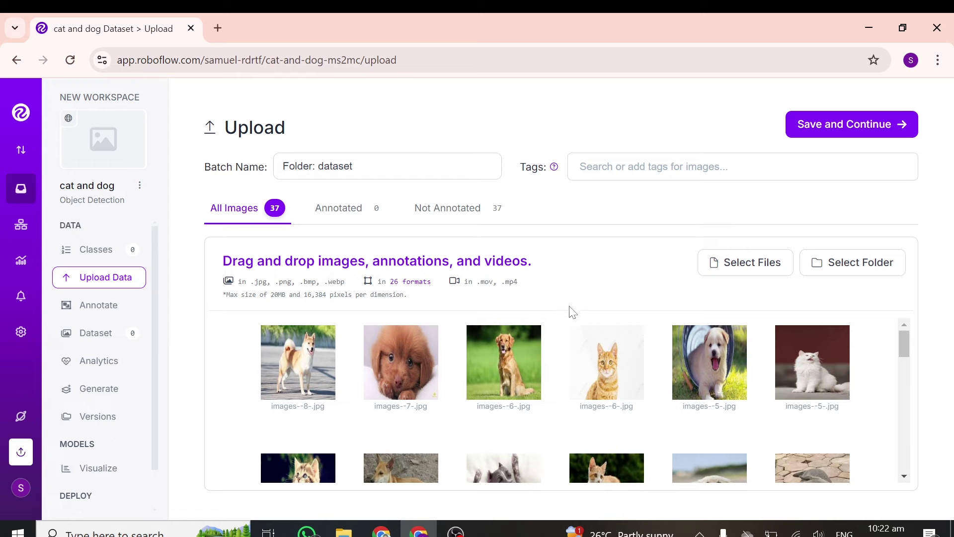
Look through the loaded cat and dog images, then save the batch to the project.
scroll(502, 368, "down", 15)
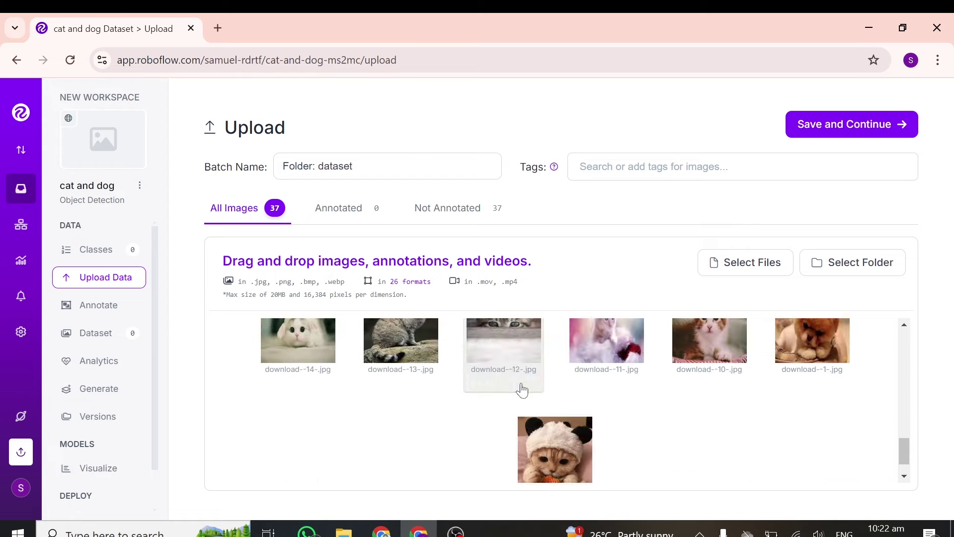
scroll(522, 390, "up", 13)
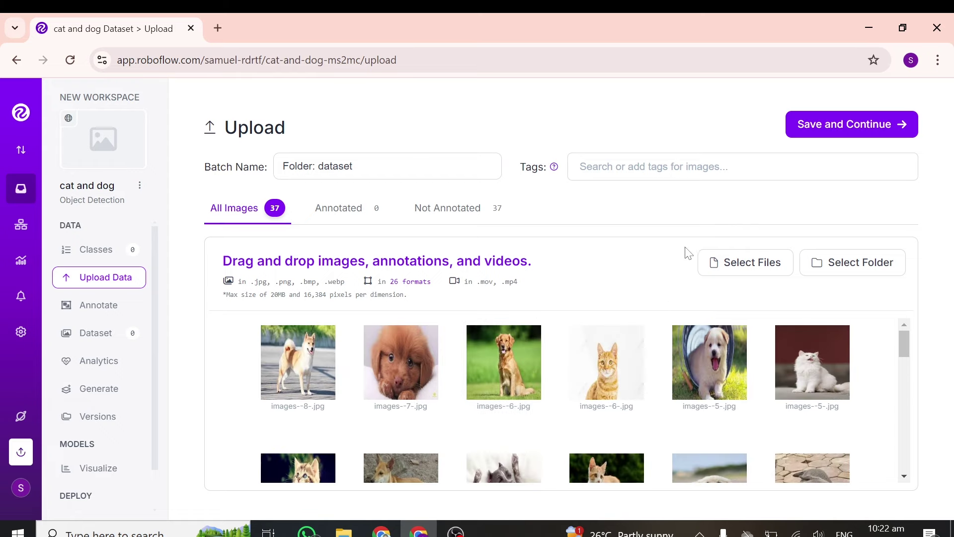
left_click(825, 132)
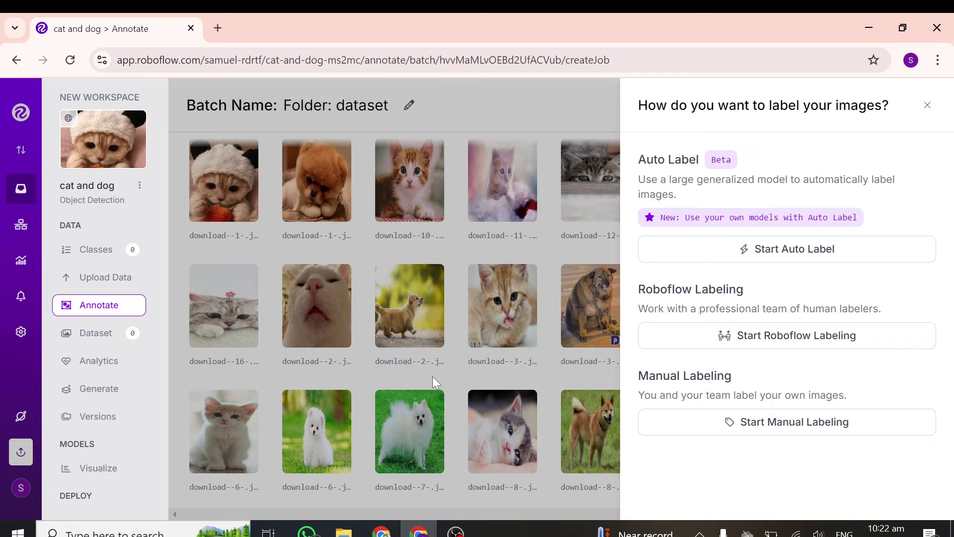
Choose manual labeling, assign all 37 images to your own account, and start annotating the job.
left_click(694, 428)
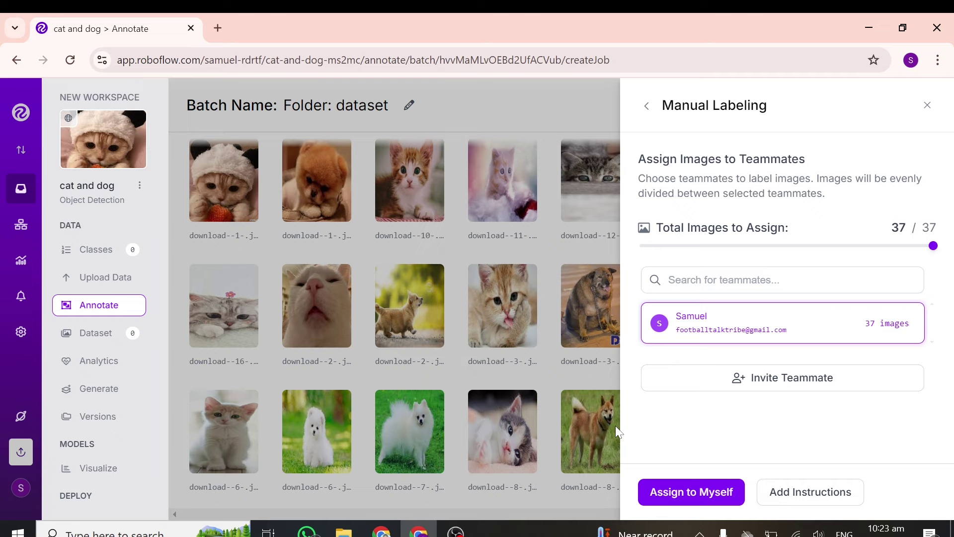
left_click(670, 488)
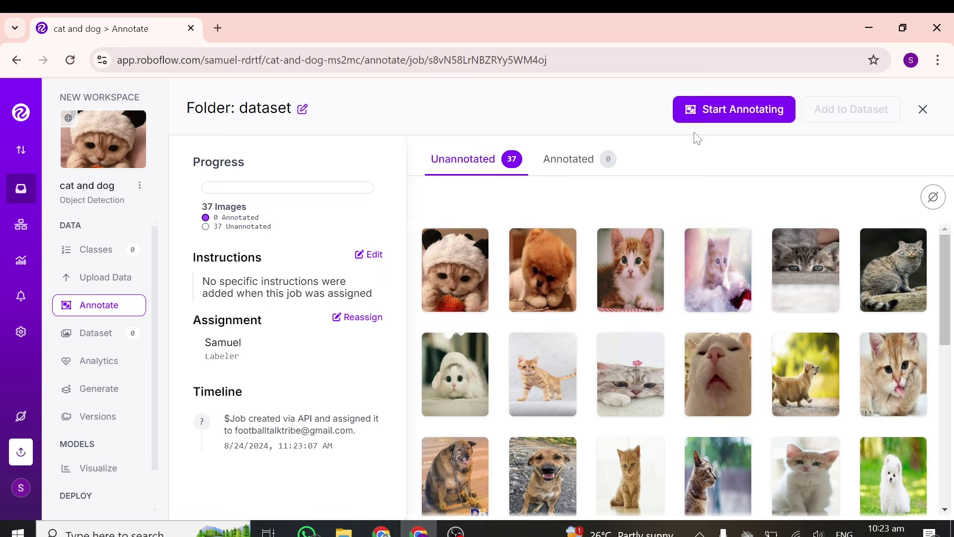
left_click(722, 119)
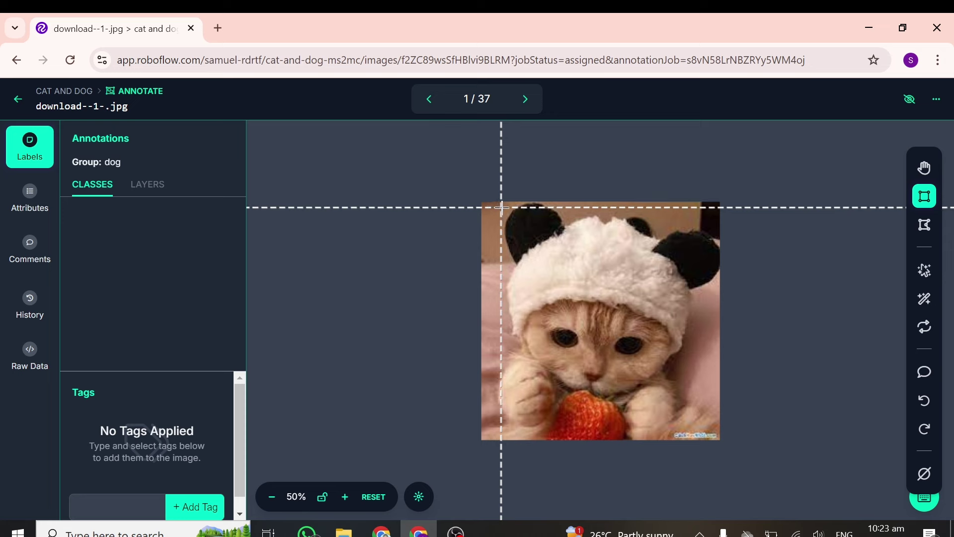
Draw a bounding box around the cat in the panda hat on the first image and save it as class cat.
mouse_move(494, 205)
left_mouse_down()
mouse_move(537, 337)
mouse_move(669, 426)
mouse_move(719, 436)
left_mouse_up()
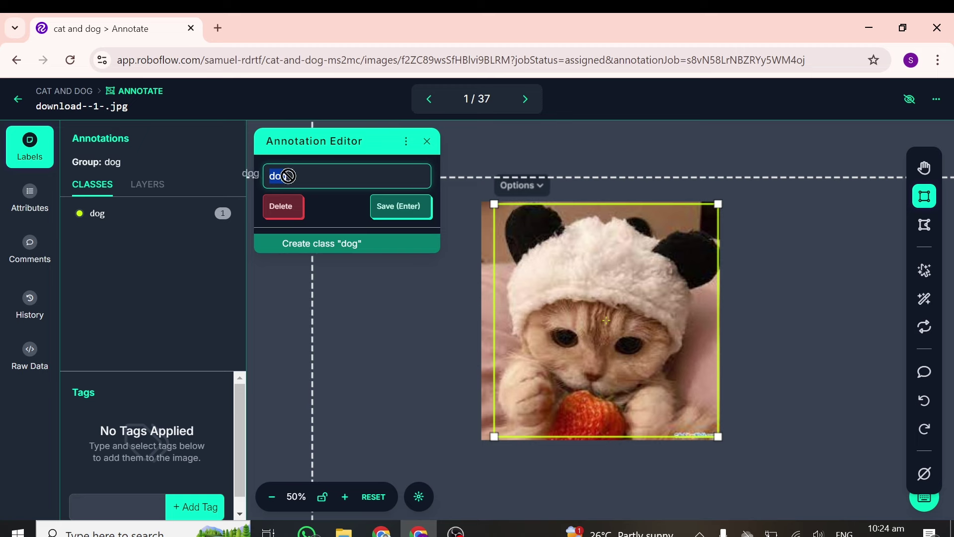
type("cla")
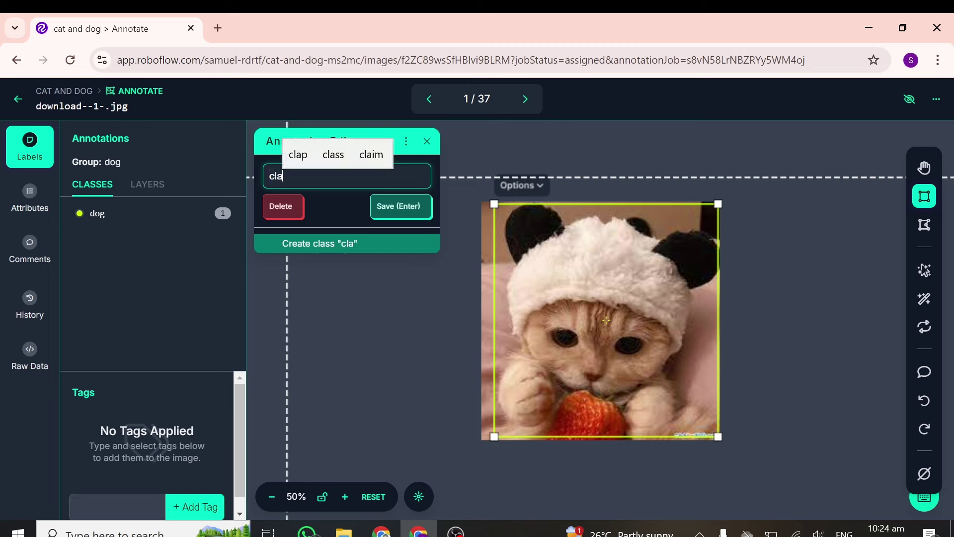
key("BackSpace")
key("BackSpace")
type("at")
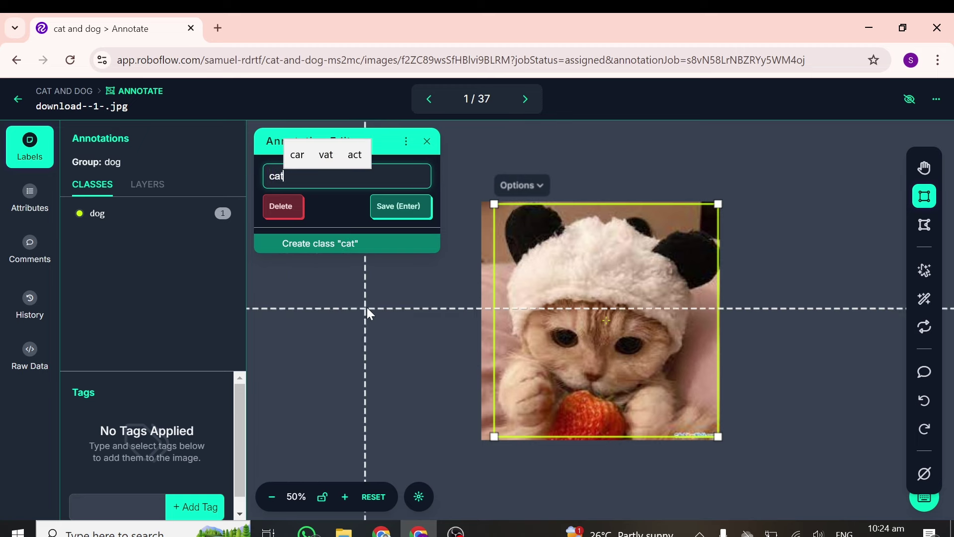
key("Return")
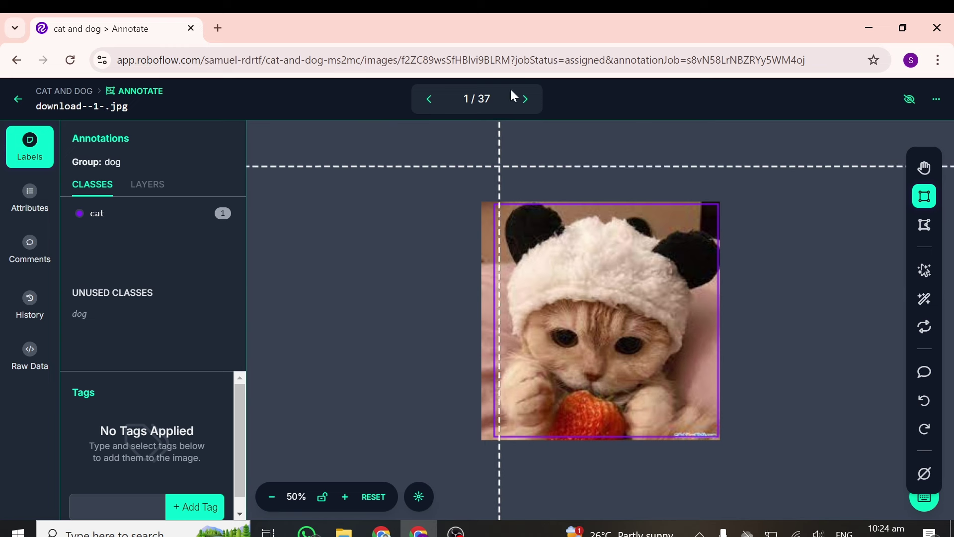
Draw a bounding box around the puppy on the second image and save it as class dog.
left_click(525, 100)
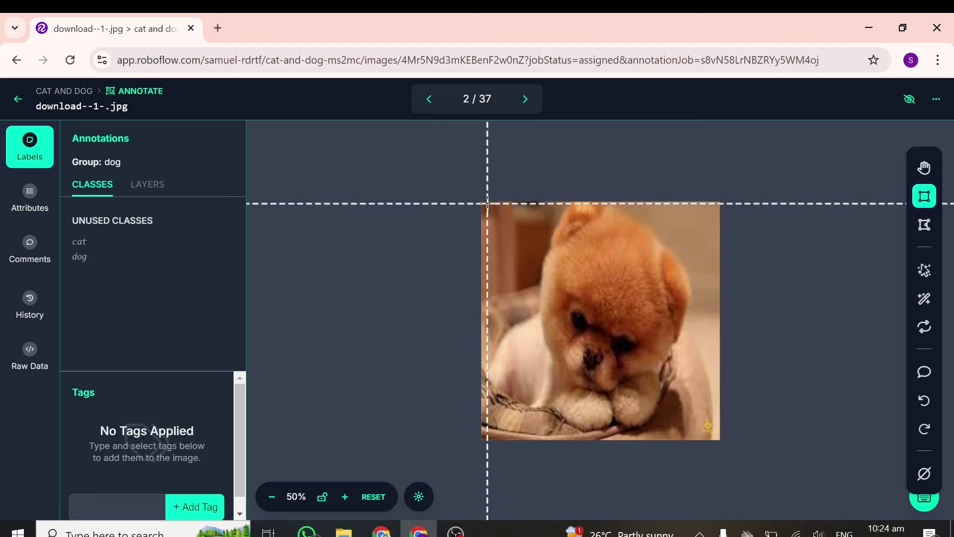
left_click_drag(484, 202, 716, 438)
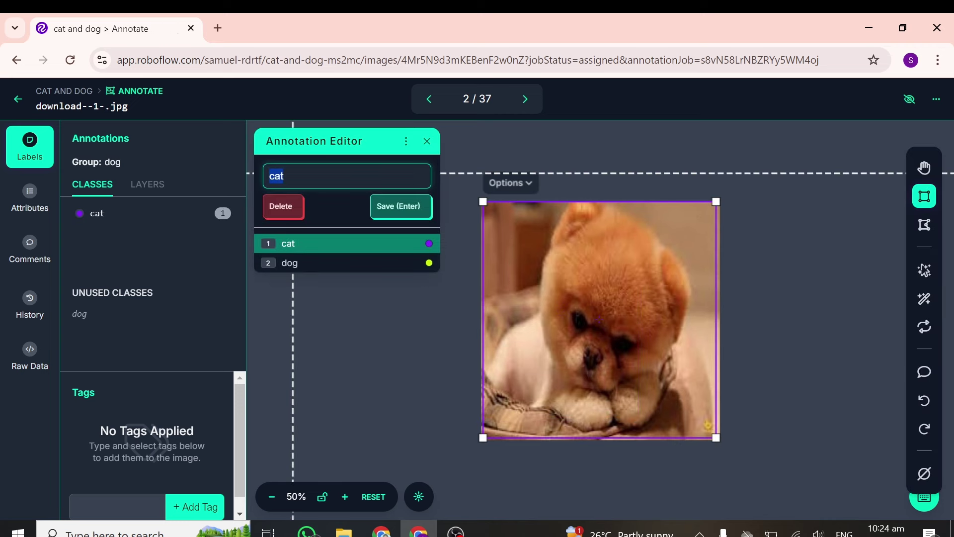
type("dog")
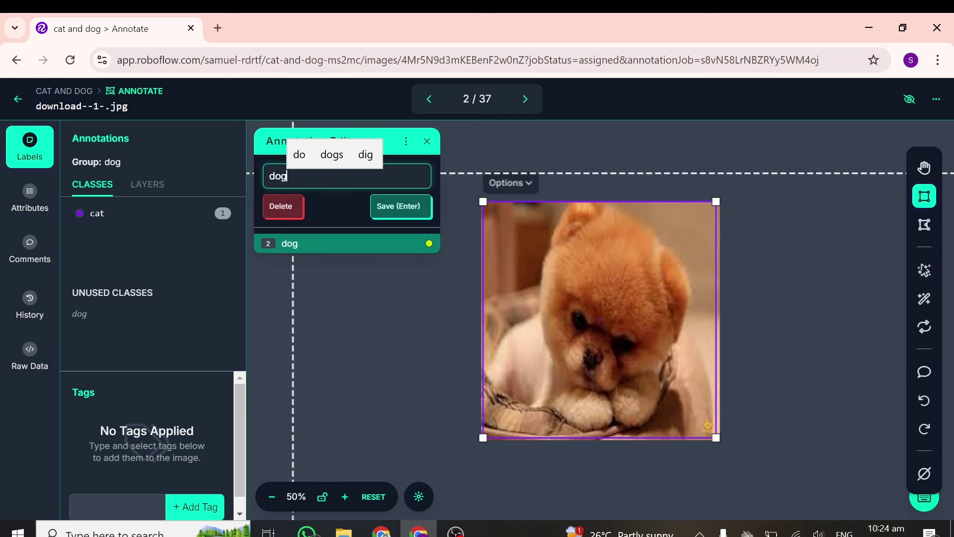
left_click(396, 210)
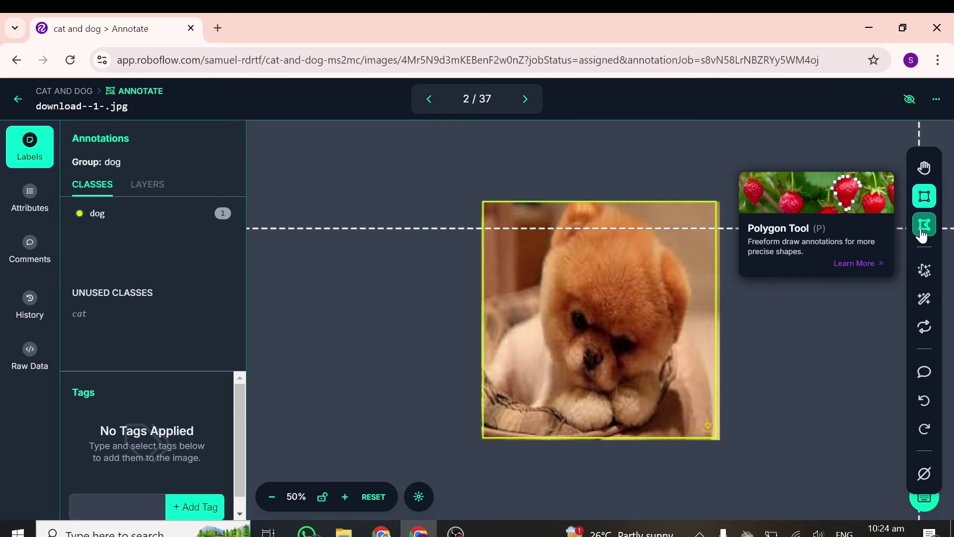
Shift the puppy's bounding box slightly, save it with the dog class, and decline overwriting it with the previous image's annotation.
left_click(926, 169)
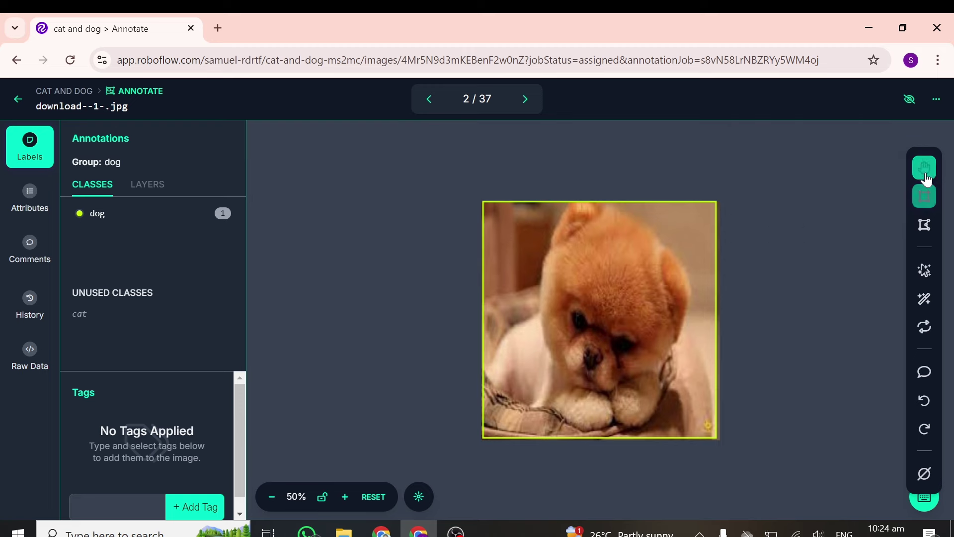
left_click(667, 222)
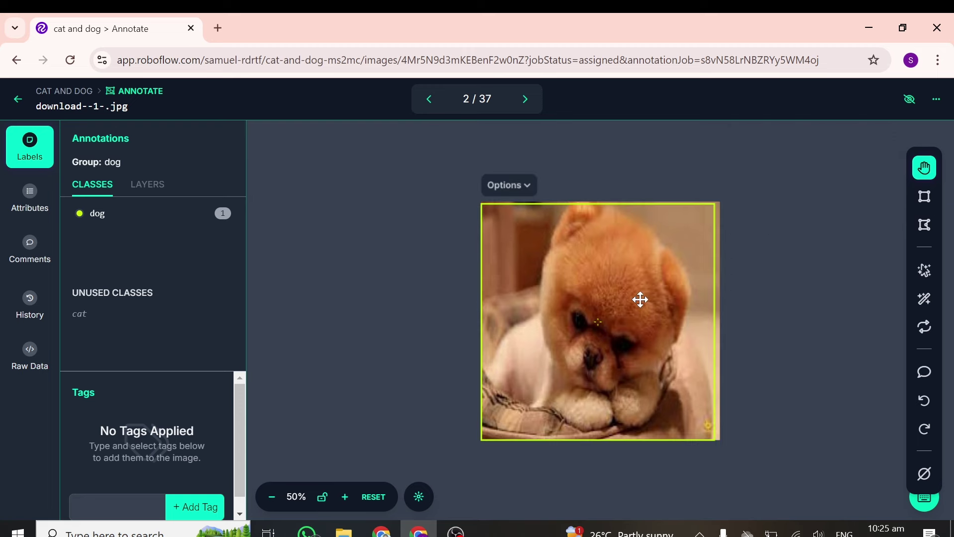
mouse_move(479, 330)
left_mouse_down()
mouse_move(631, 305)
mouse_move(554, 310)
mouse_move(622, 308)
mouse_move(567, 309)
mouse_move(588, 300)
left_mouse_up()
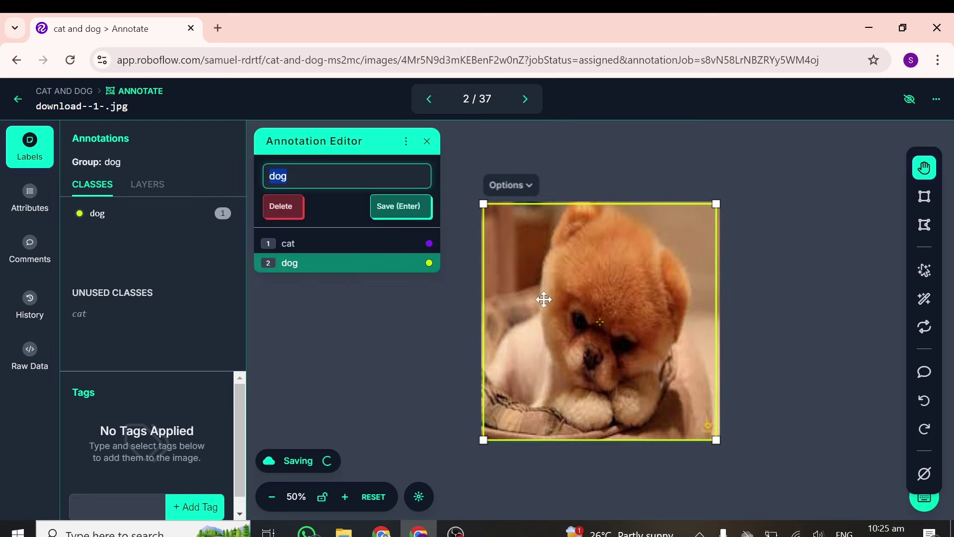
left_click(402, 206)
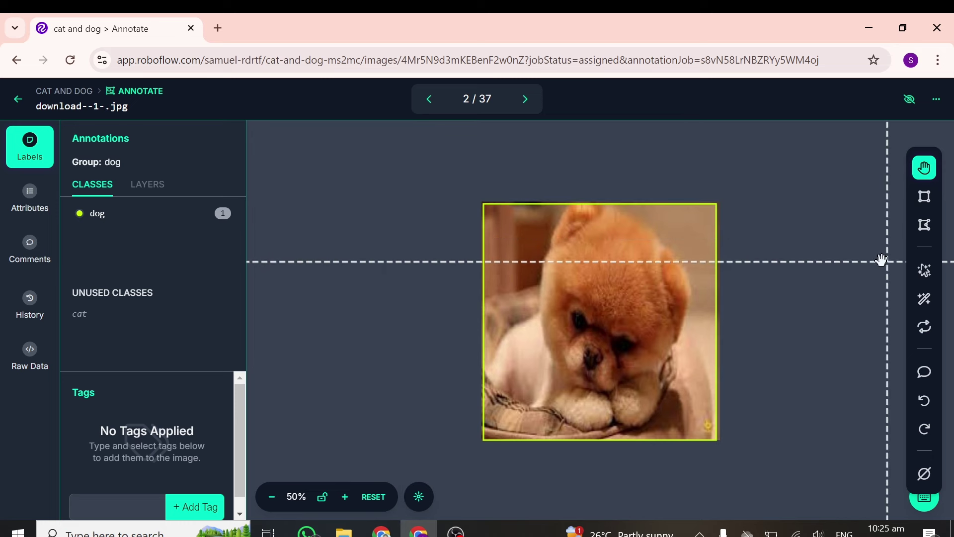
left_click(924, 334)
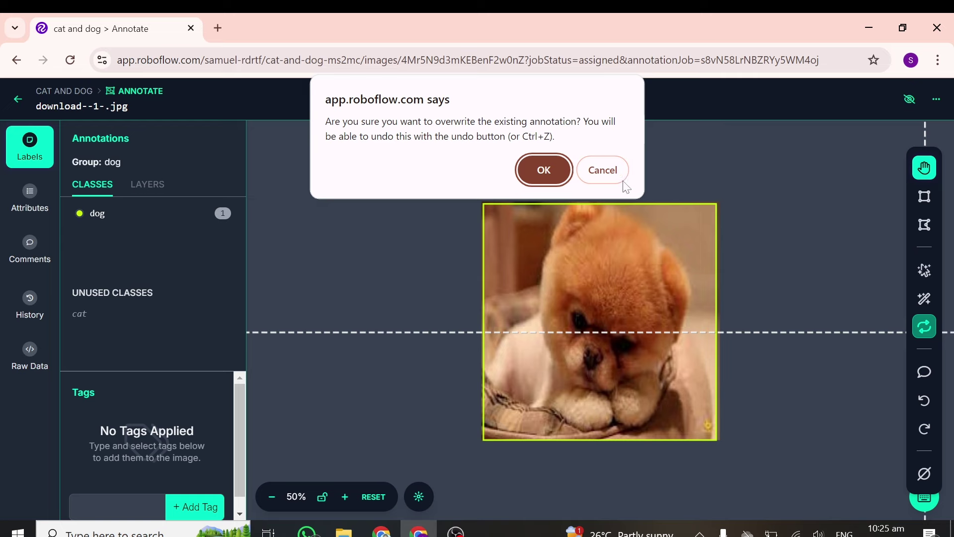
left_click(603, 170)
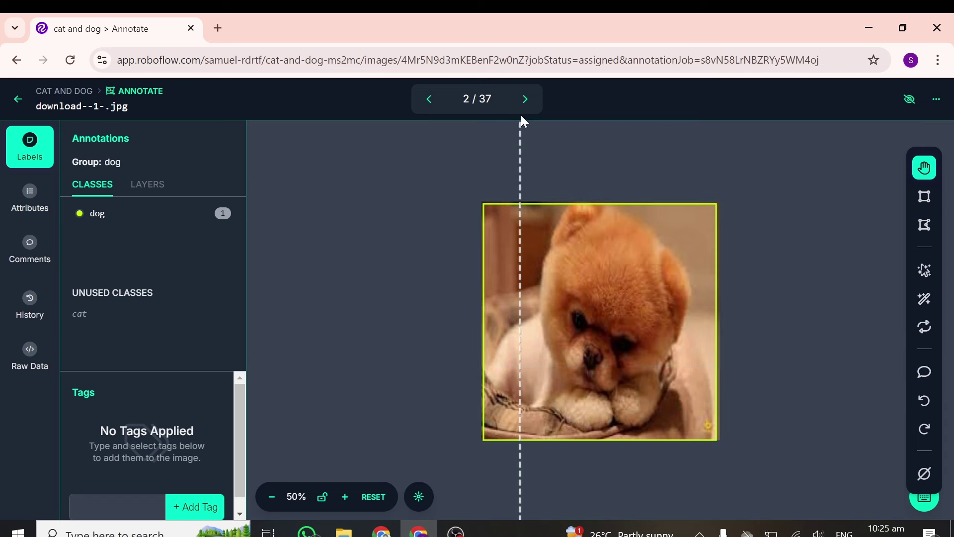
Draw a bounding box around the orange and white kitten on image 3 and label it as class cat.
left_click(525, 100)
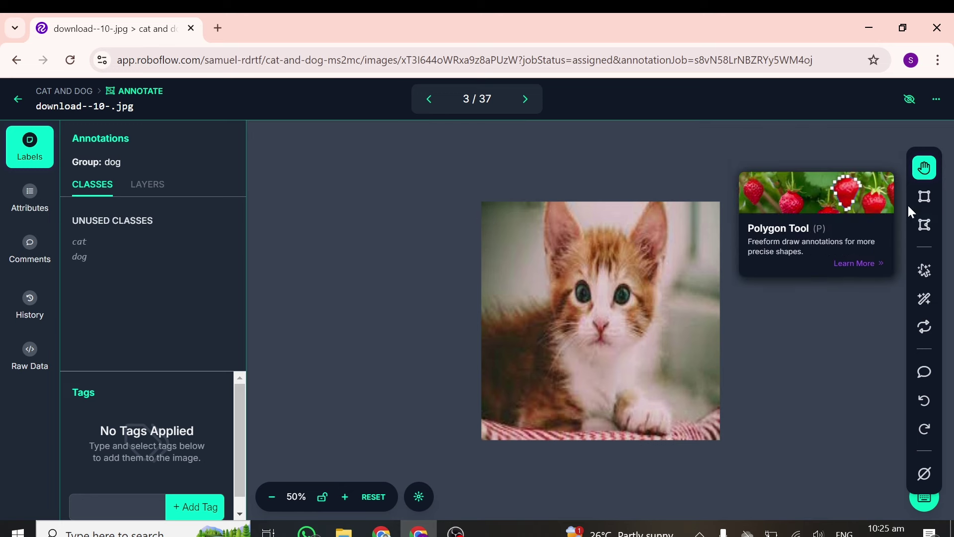
left_click(924, 199)
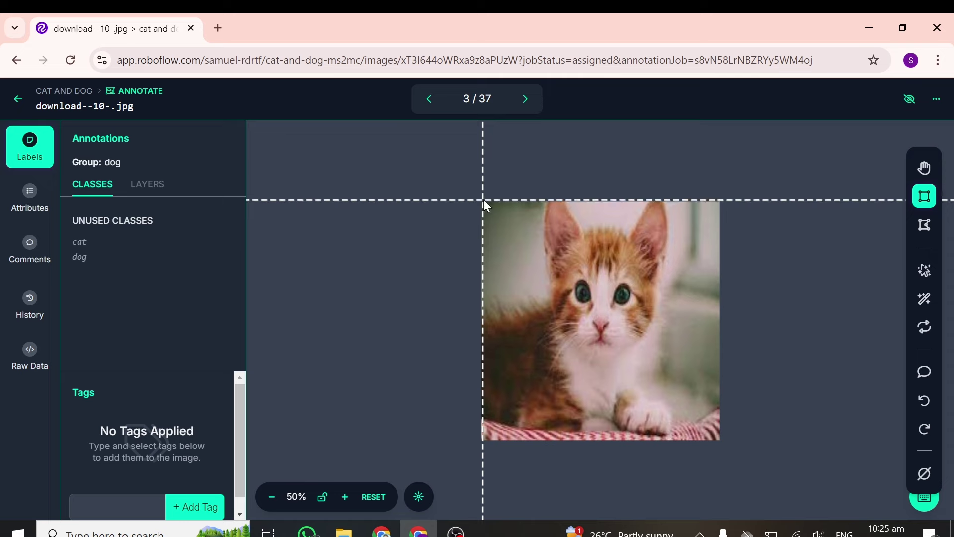
mouse_move(483, 202)
left_mouse_down()
mouse_move(691, 407)
mouse_move(714, 449)
mouse_move(720, 441)
left_mouse_up()
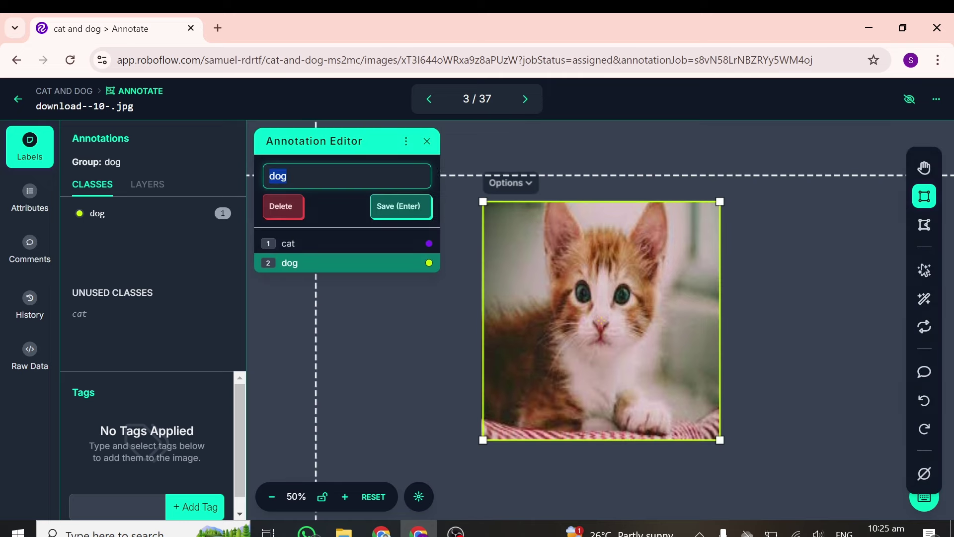
left_click(288, 243)
Draw a bounding box around the kitten on image 4 and save it as class cat.
left_click(525, 99)
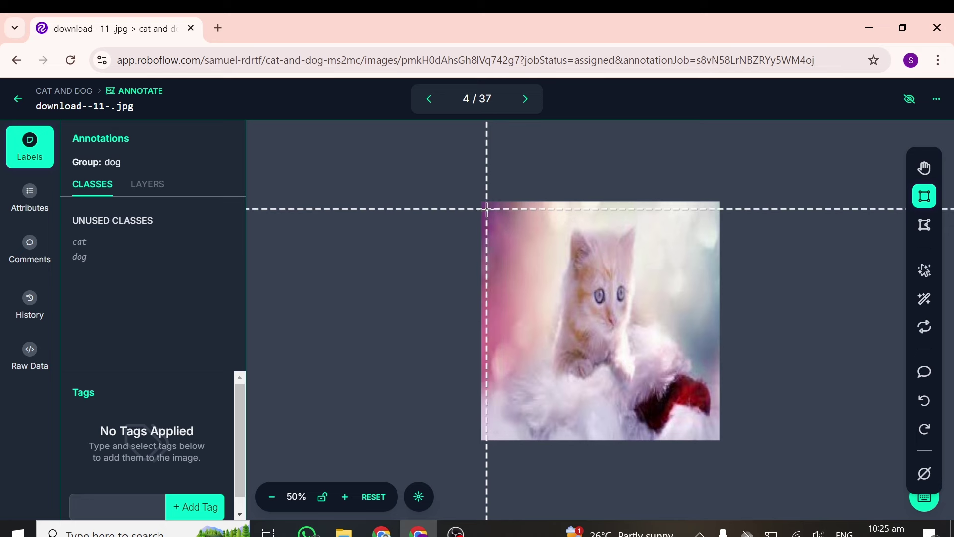
mouse_move(483, 204)
left_mouse_down()
mouse_move(607, 401)
mouse_move(720, 439)
left_mouse_up()
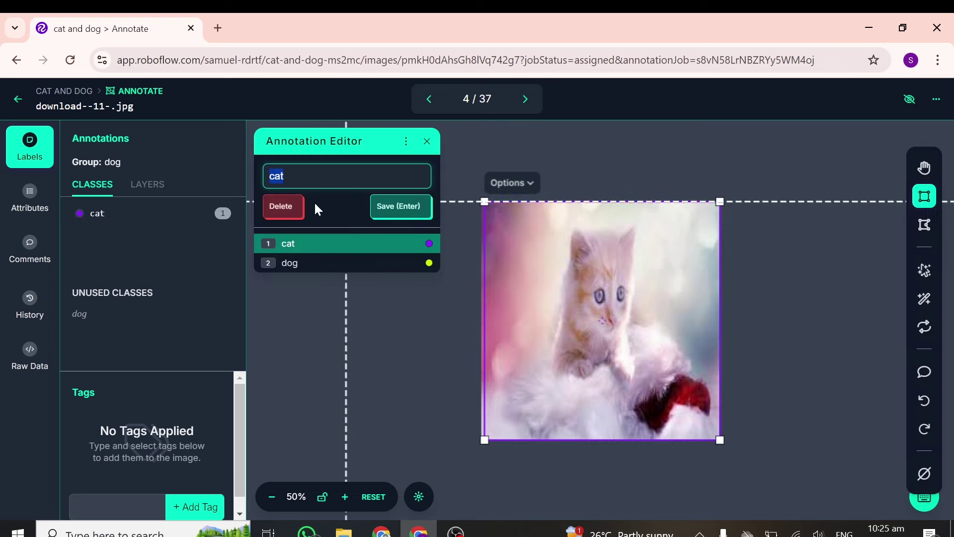
left_click(398, 217)
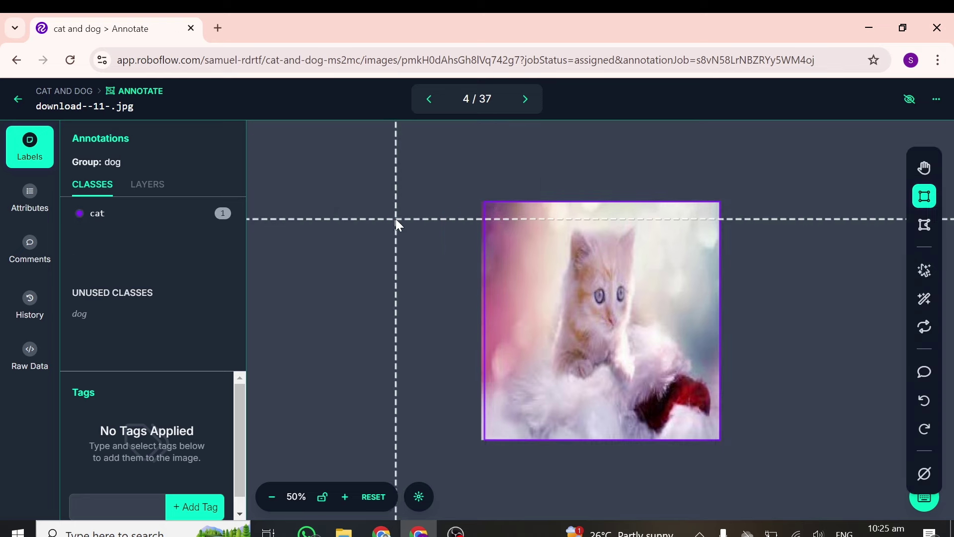
Go back to image 37, draw a bounding box around the standing dog, and label it as class dog.
left_click(428, 100)
left_click(428, 100)
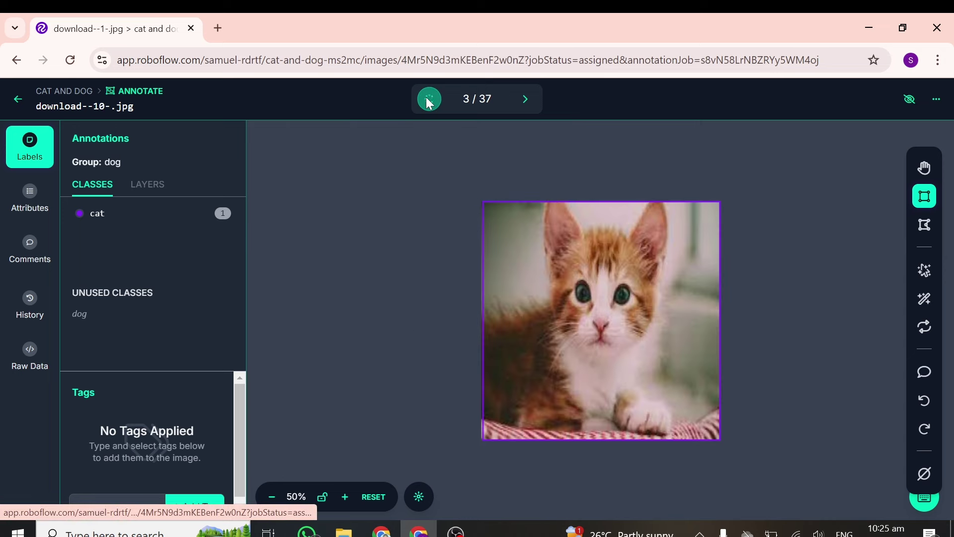
left_click(428, 100)
left_click(428, 100)
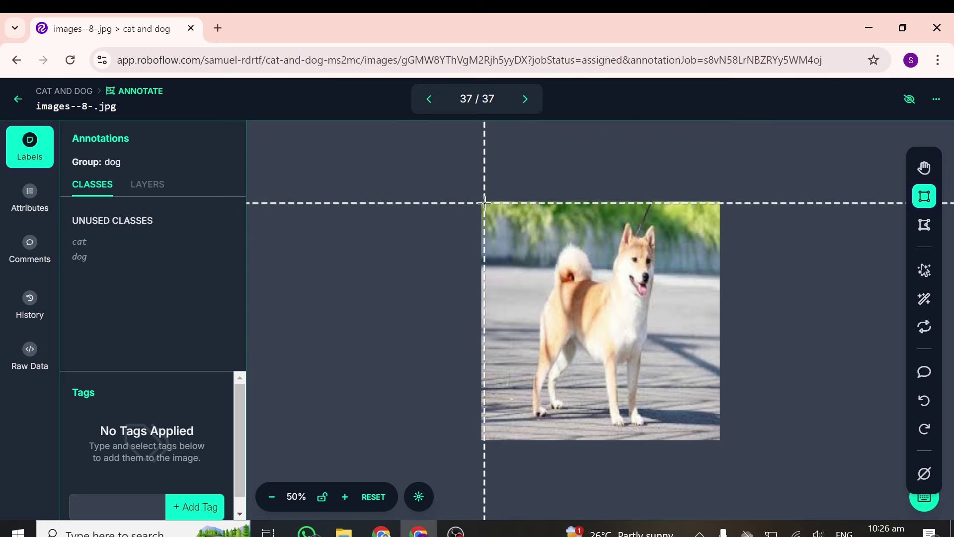
left_click_drag(485, 203, 724, 443)
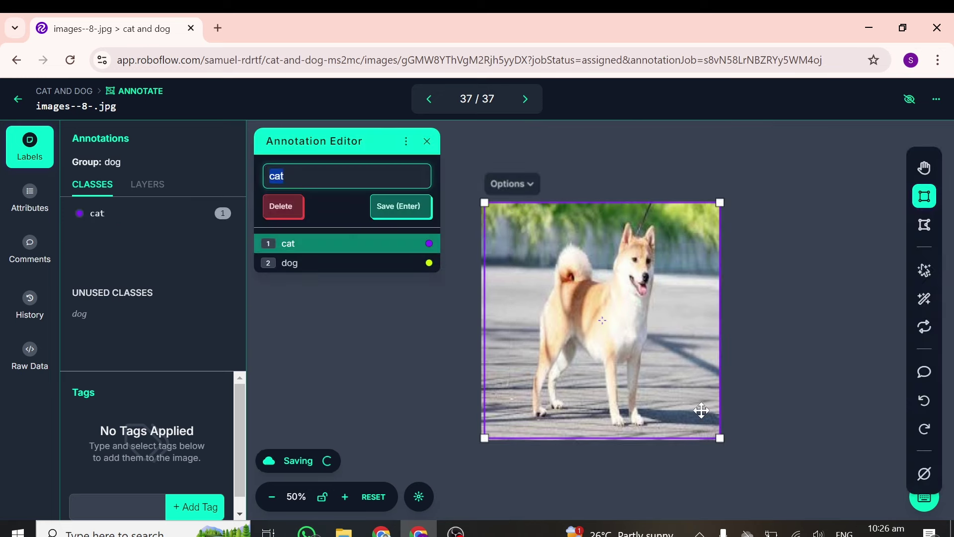
left_click(300, 264)
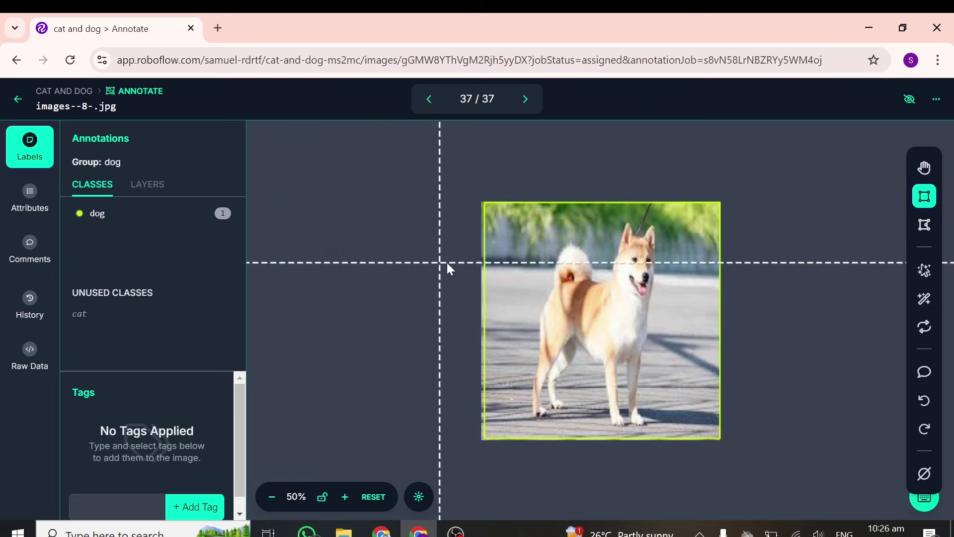
Draw dog-class bounding boxes around the brown puppy on image 36 and the golden retriever on image 35.
key("Right")
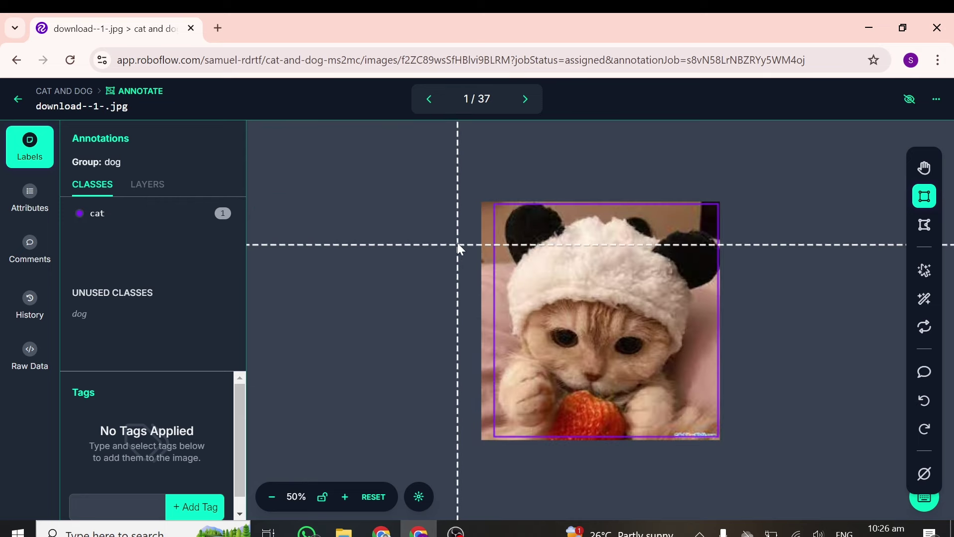
key("Left")
key("Left")
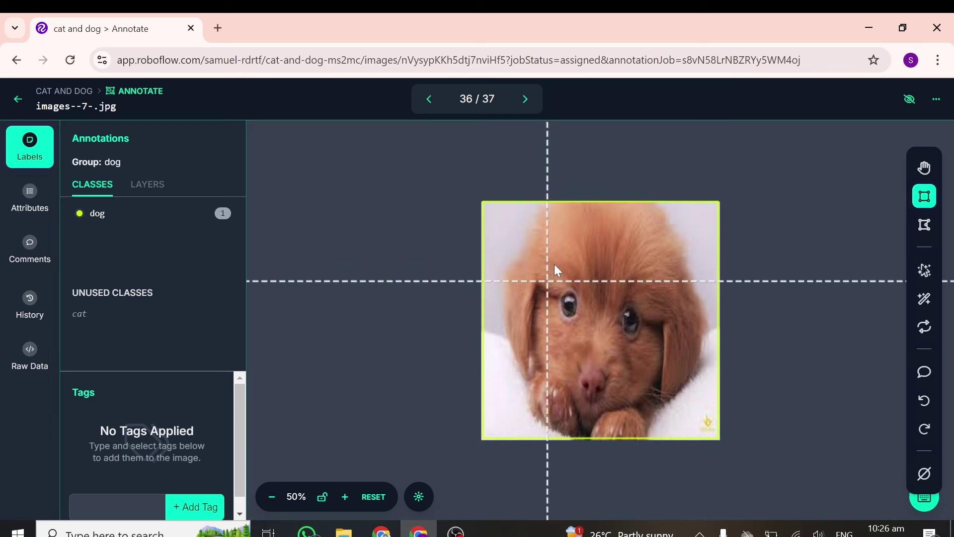
key("Right")
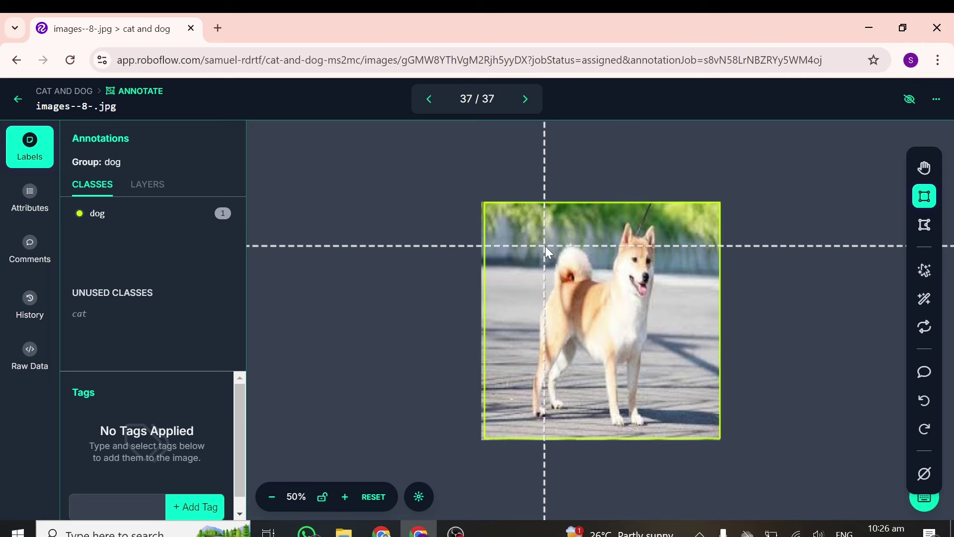
key("Left")
key("Left")
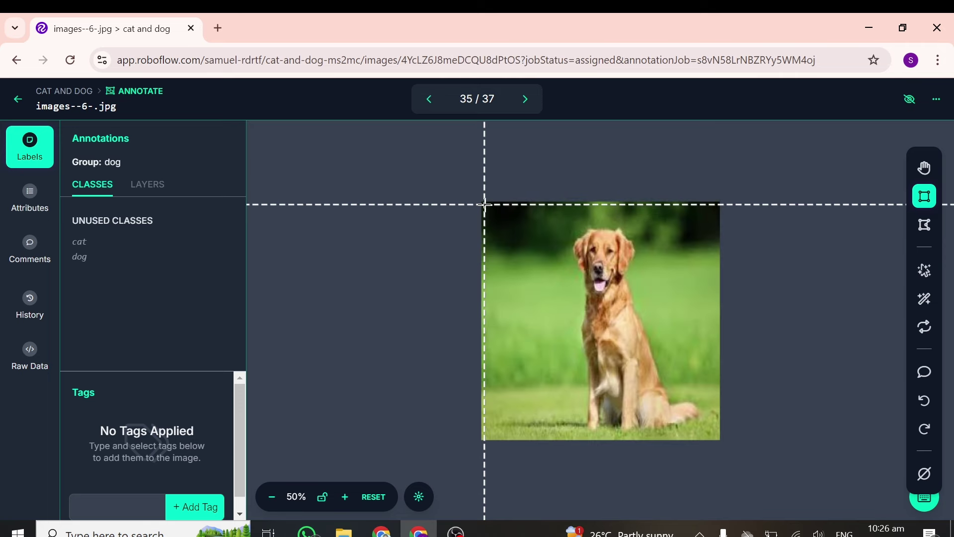
left_click_drag(484, 203, 720, 440)
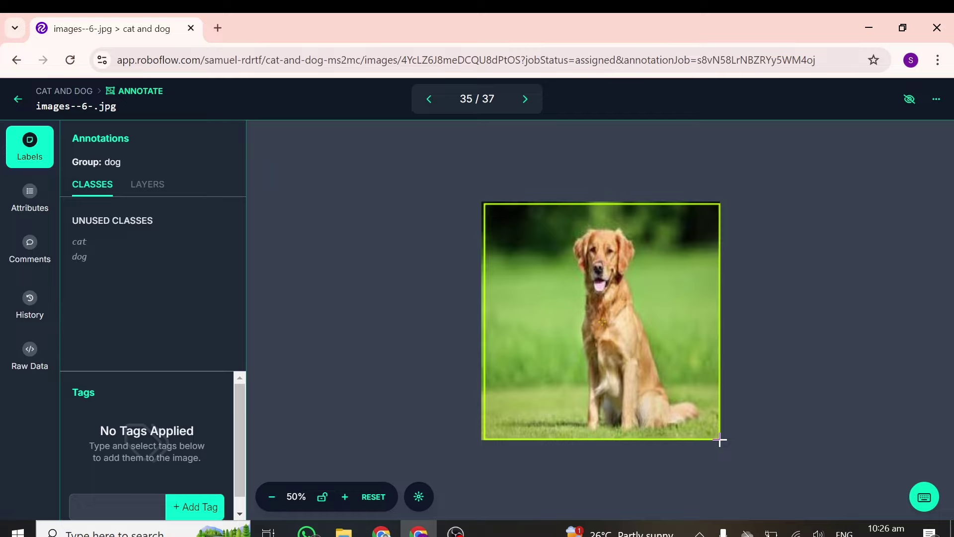
Work backward through the remaining images, drawing a bounding box around each animal and labeling it as cat or dog.
key("Left")
key("Left")
key("Left")
key("Left")
key("Left")
key("Left")
key("Left")
key("Left")
key("Left")
key("Left")
key("Left")
key("Left")
left_click_drag(494, 222, 559, 326)
key("Left")
key("Left")
key("Left")
key("Left")
key("Left")
key("Left")
key("Left")
key("Left")
key("Left")
key("Left")
key("Left")
key("Left")
key("Left")
key("Left")
key("Left")
key("Left")
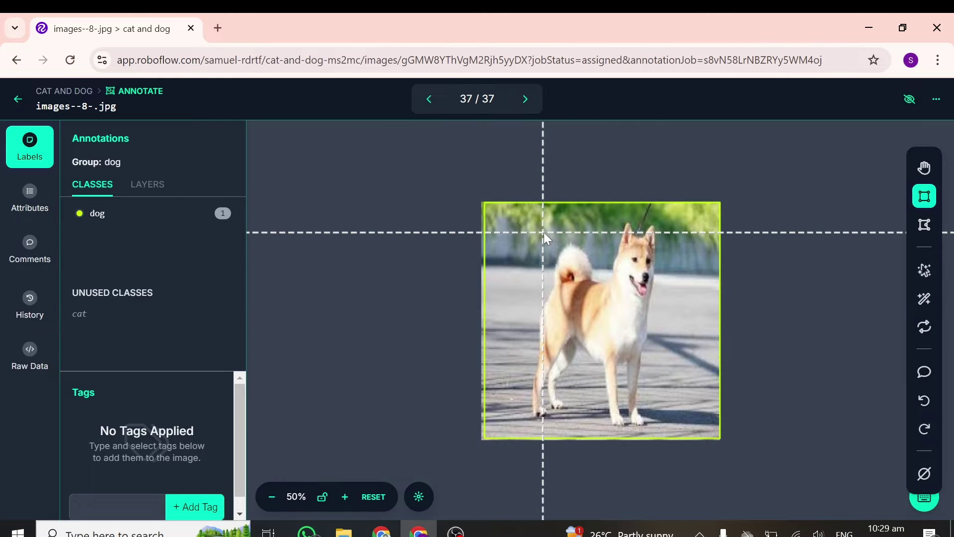
Review the bounding boxes and classes image by image, from image 37 through the first images up to image 18.
key("Right")
key("Right")
key("Right")
key("Right")
key("Right")
key("Right")
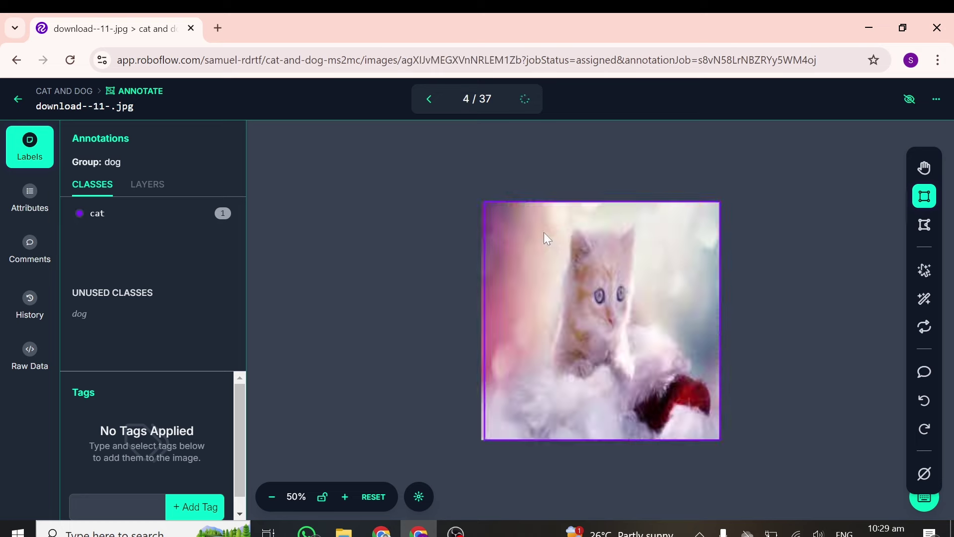
key("Right")
key("Right")
key("Right")
key("Right")
key("Right")
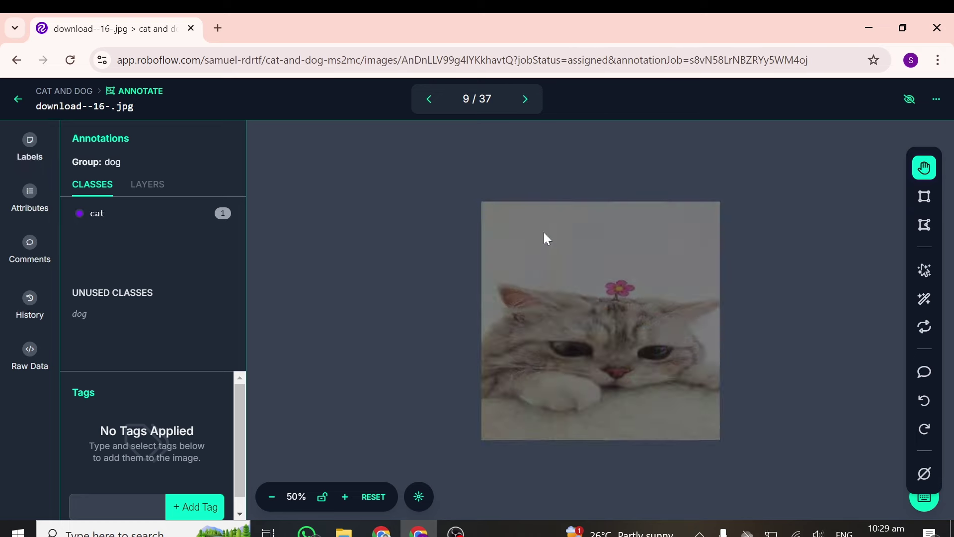
key("Right")
key("Right")
key("Right")
key("Right")
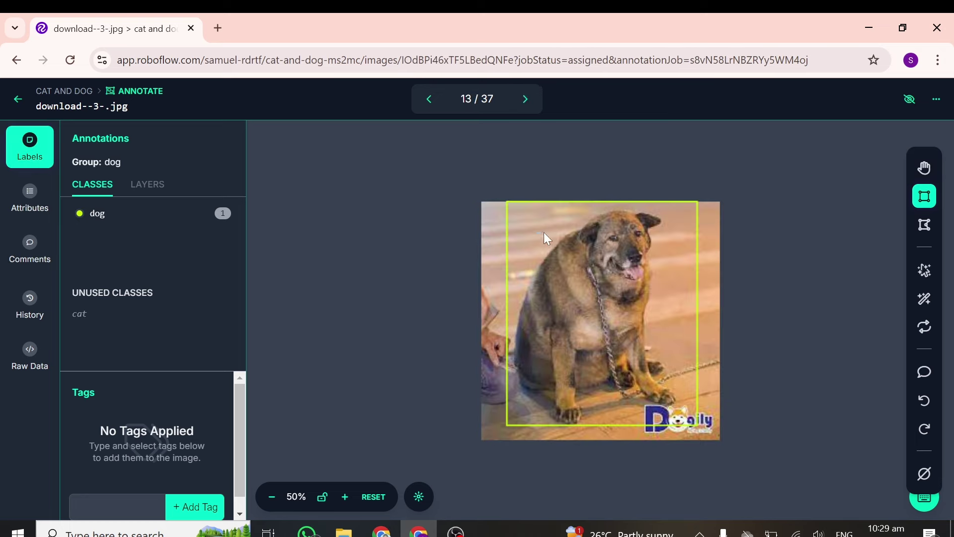
key("Right")
key("Right")
key("Right")
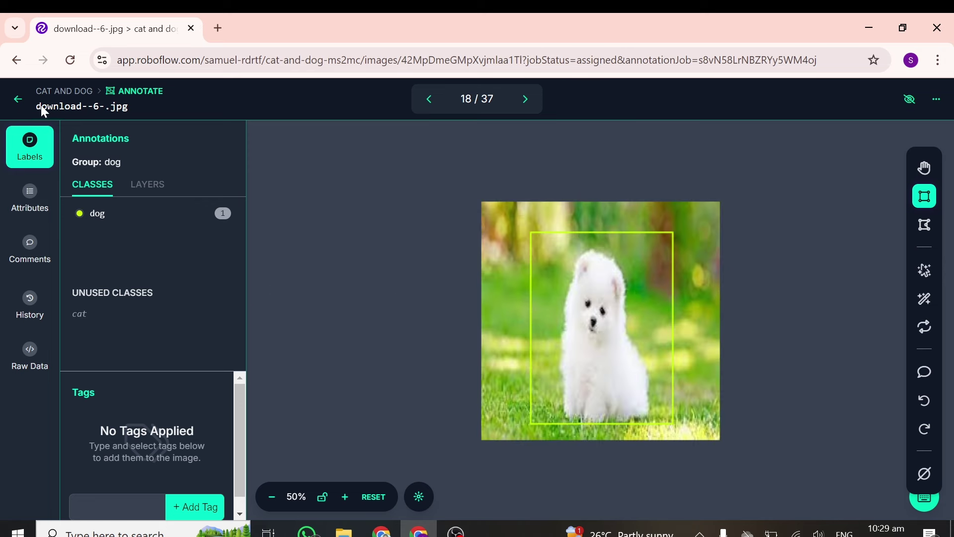
Return to the annotation job overview and look through all its annotated images.
left_click(16, 109)
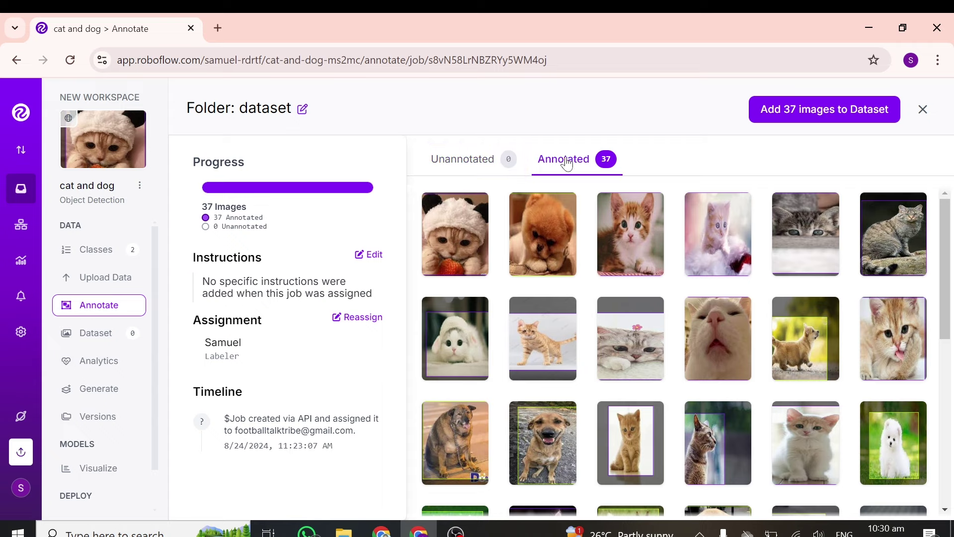
scroll(621, 309, "down", 5)
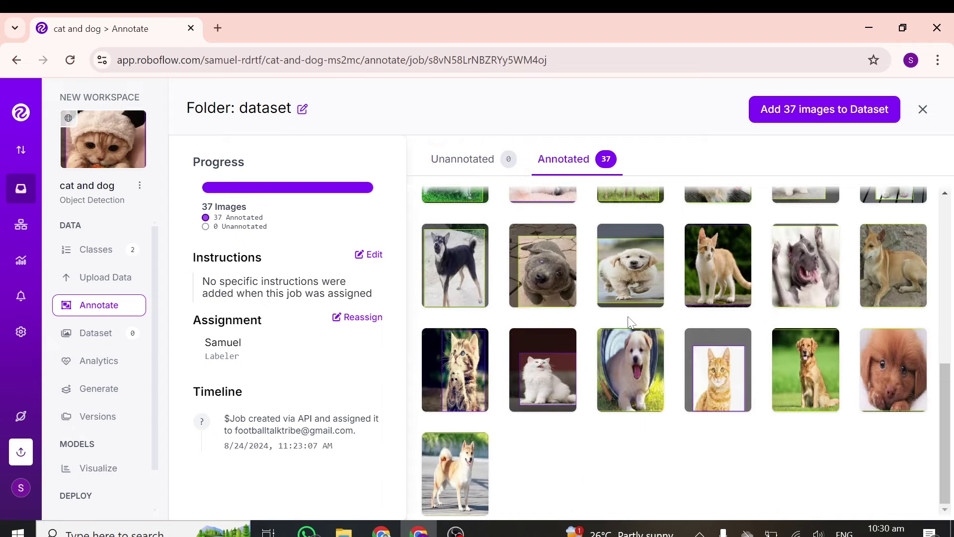
scroll(641, 318, "up", 10)
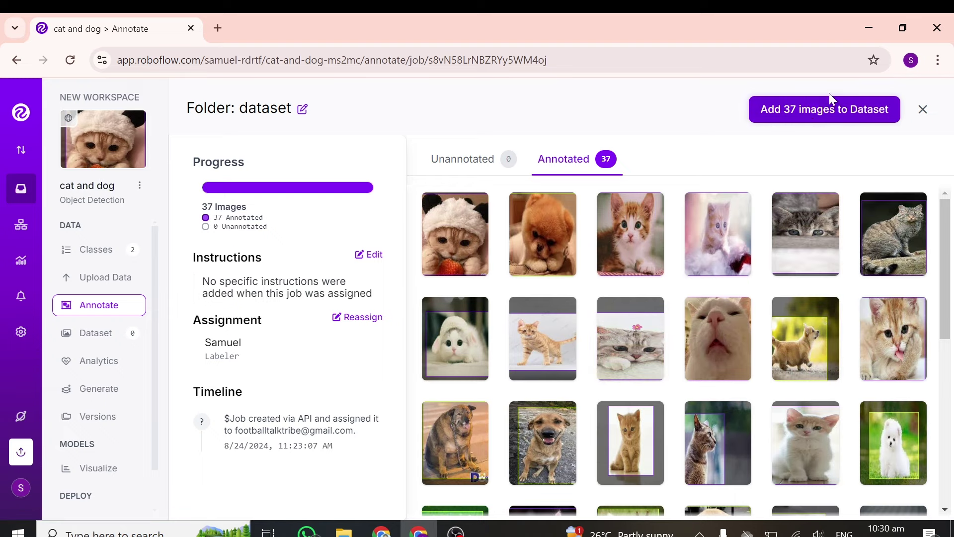
Add all 37 annotated images to the dataset, split between train, valid and test at 70%, 20% and 10%.
left_click(819, 114)
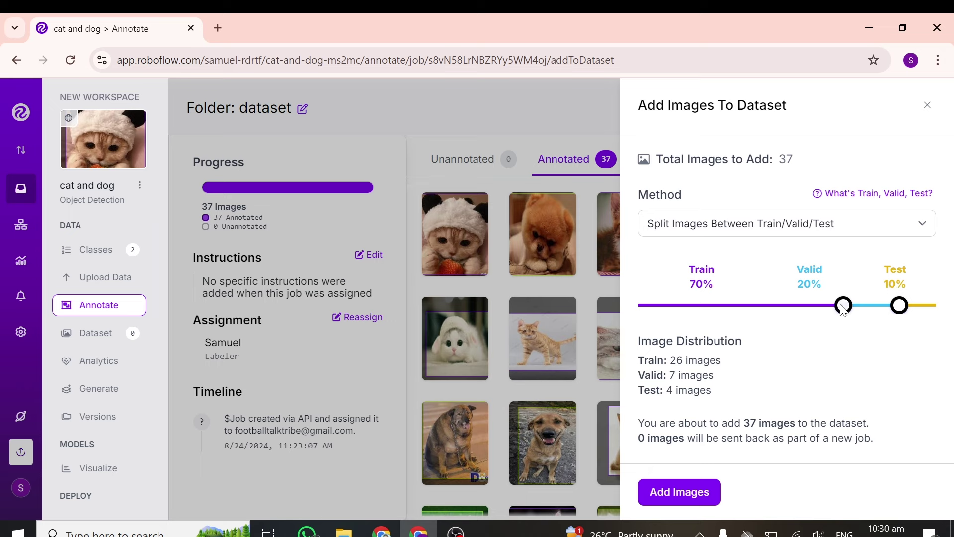
left_click_drag(844, 308, 779, 314)
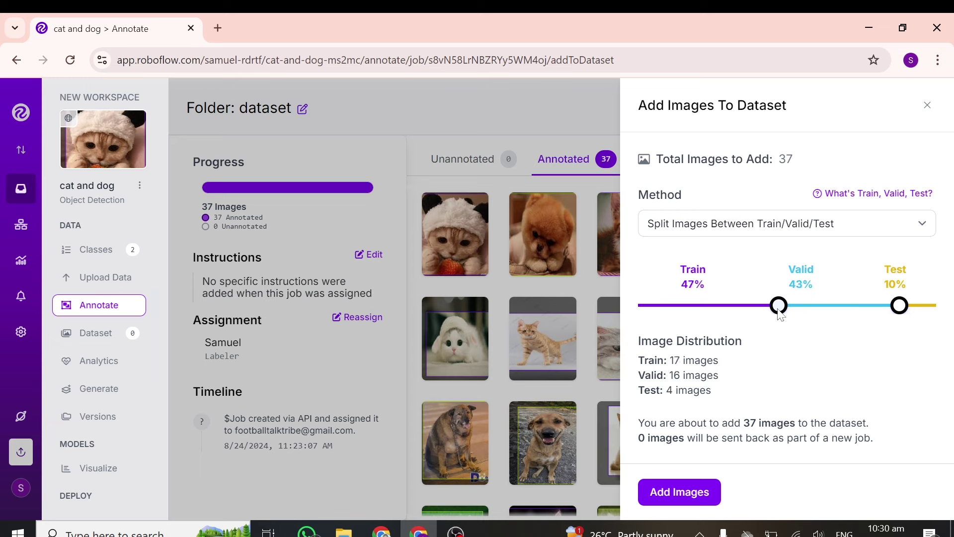
left_click_drag(780, 315, 845, 312)
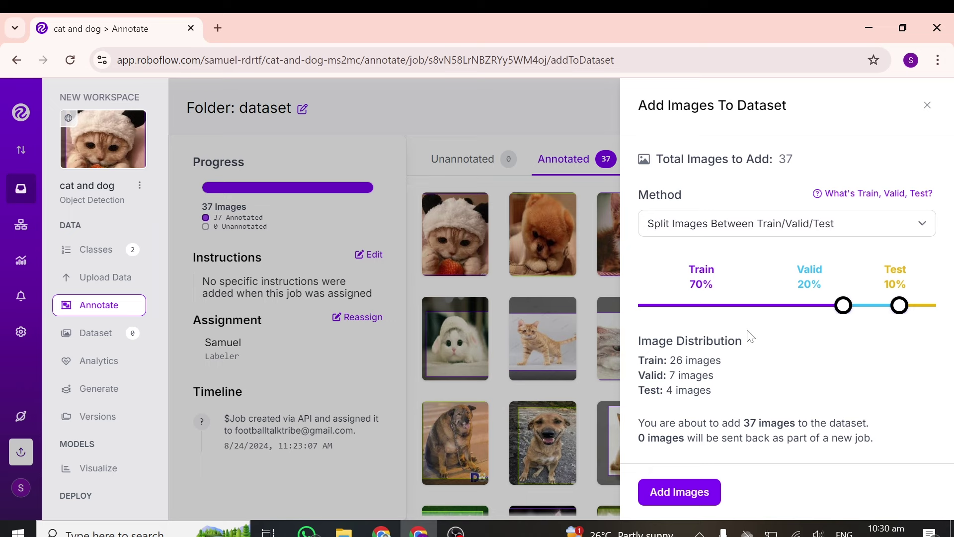
left_click(723, 230)
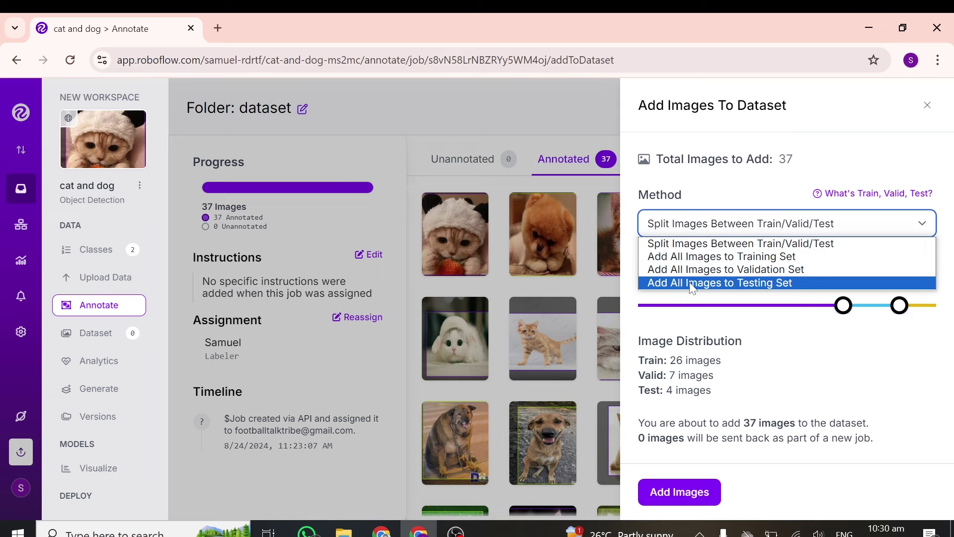
left_click(772, 243)
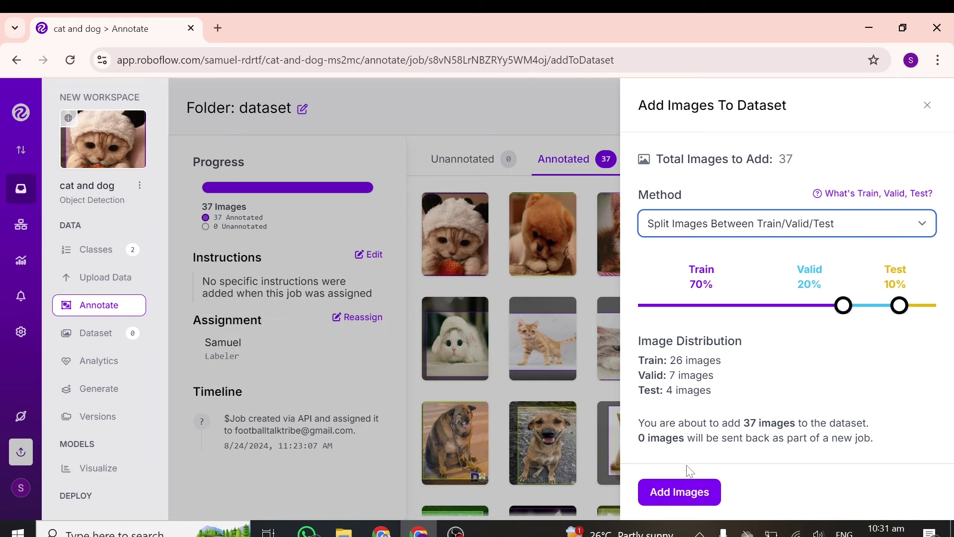
left_click(690, 491)
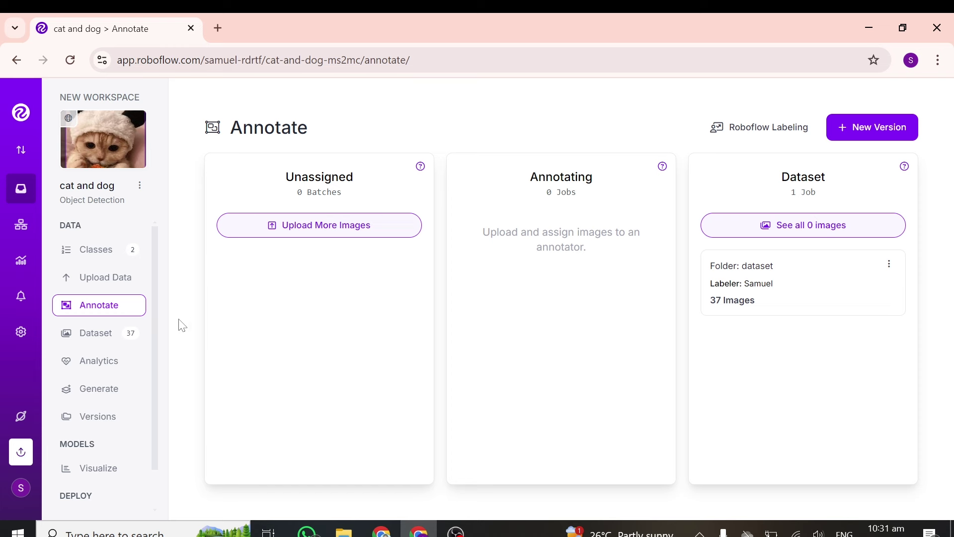
Open the project's dataset and examine which images are assigned to the train, valid and test sets.
left_click(110, 342)
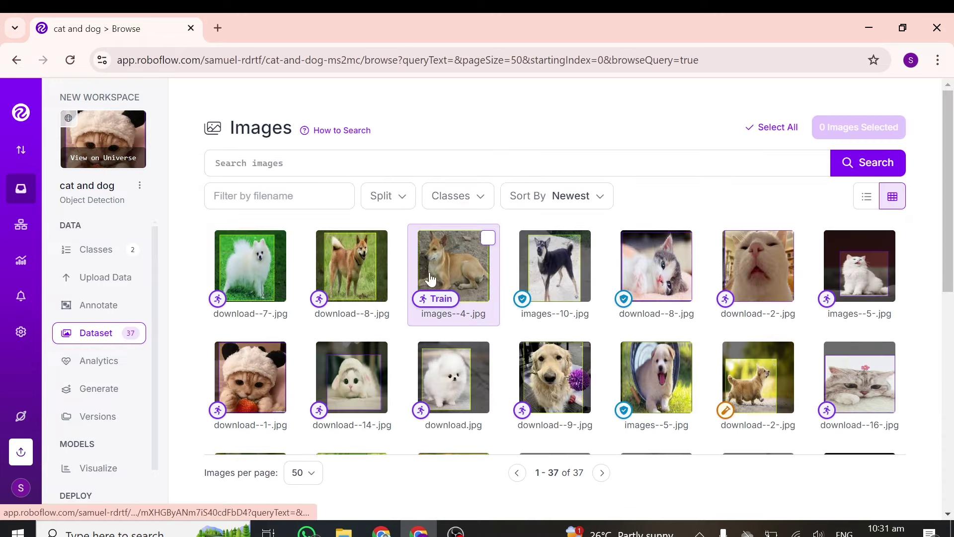
scroll(439, 264, "down", 8)
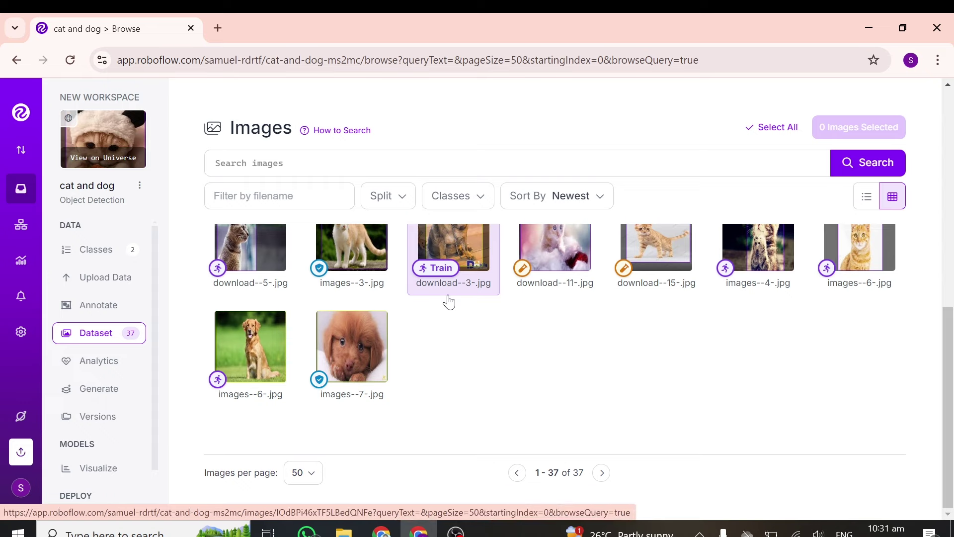
scroll(449, 302, "up", 8)
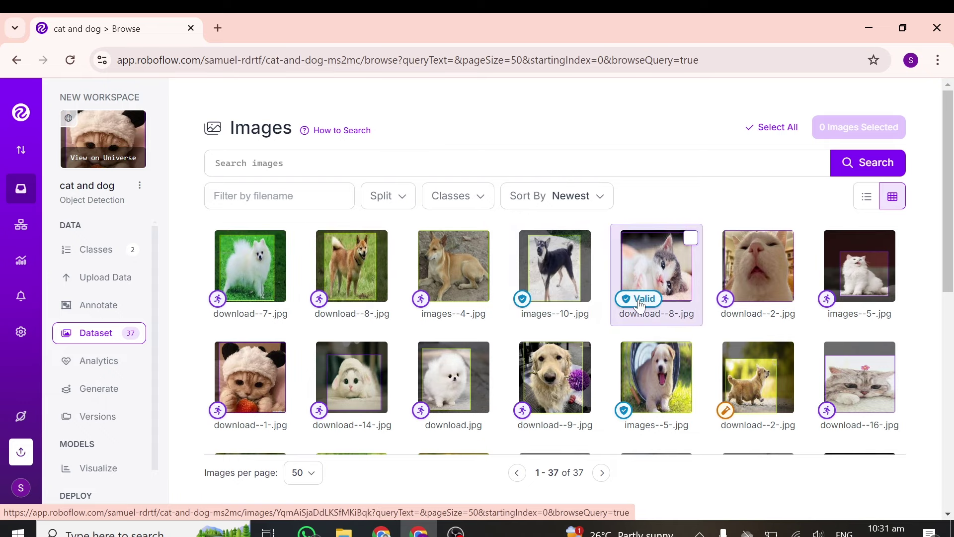
scroll(626, 308, "down", 5)
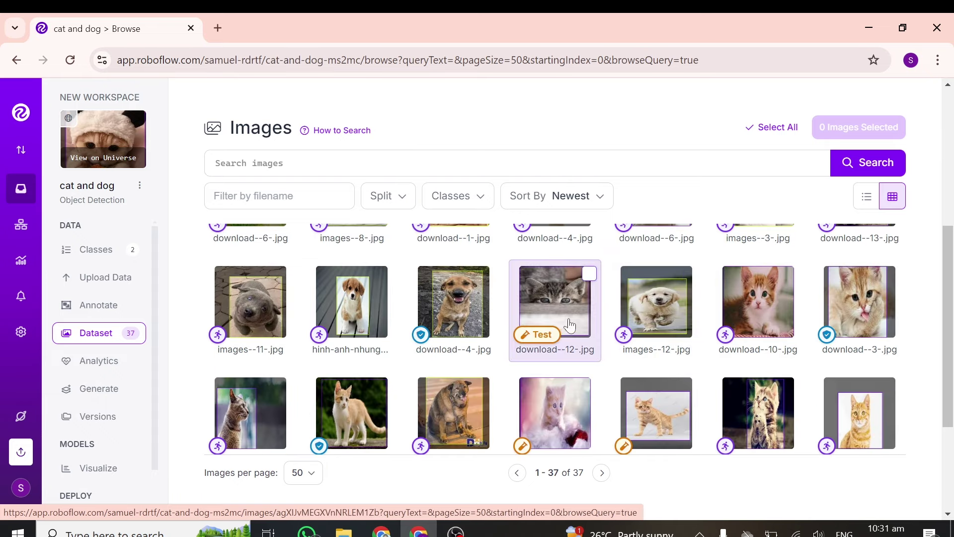
scroll(568, 318, "up", 5)
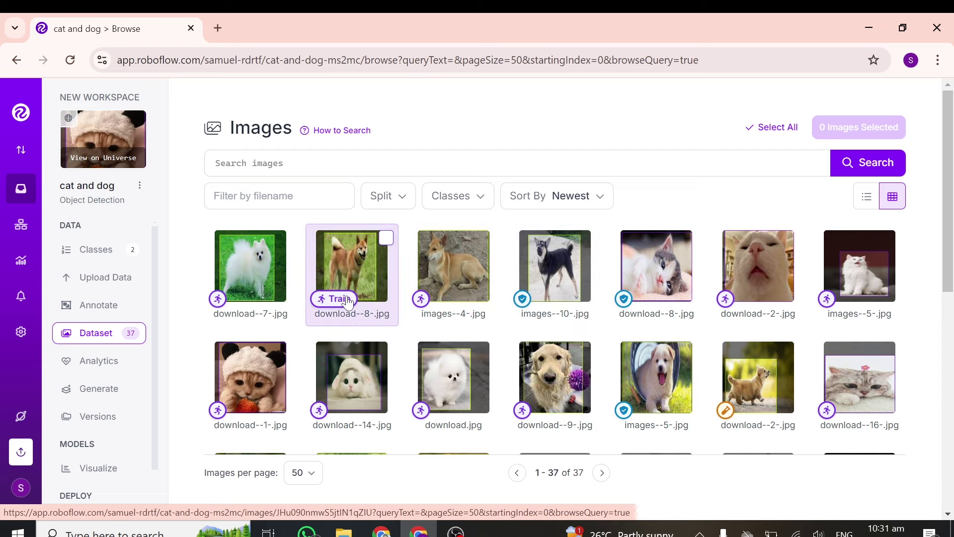
scroll(497, 336, "down", 5)
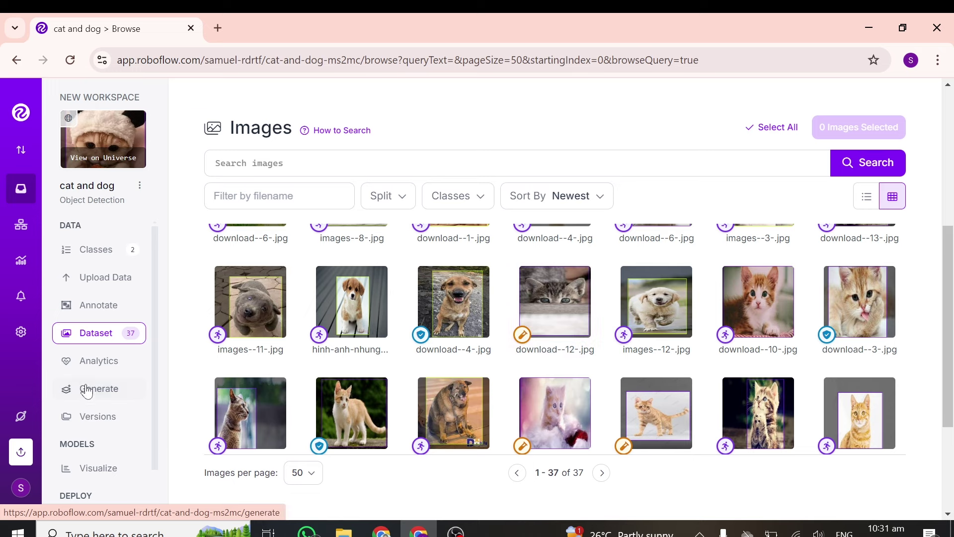
Open the dataset analytics and examine the image totals, the class balance per split, the dimension insights and the annotation heat map.
left_click(102, 361)
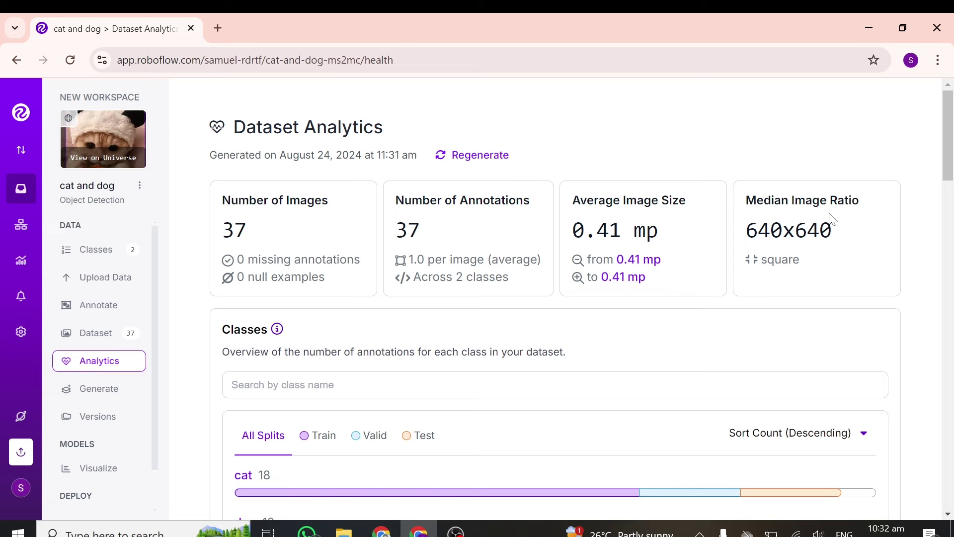
scroll(482, 297, "down", 6)
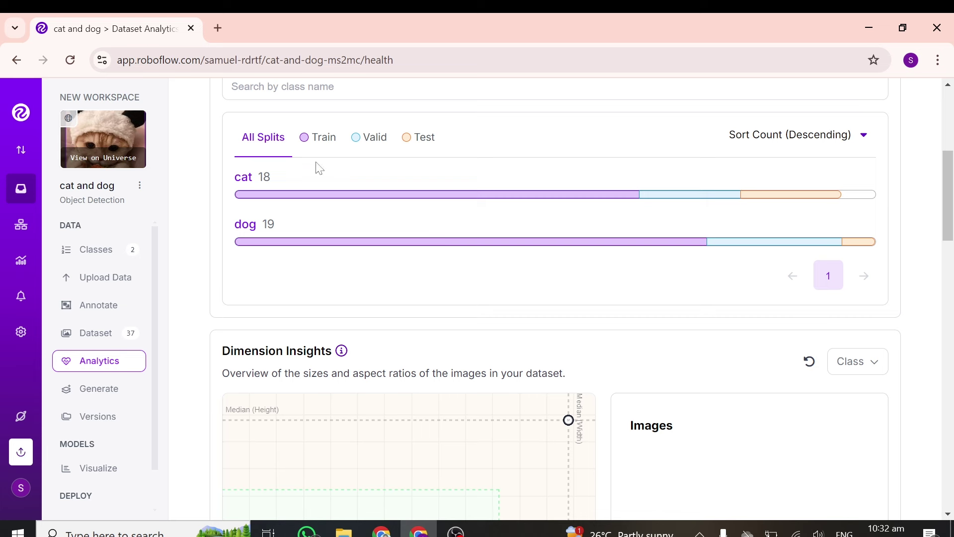
left_click(318, 137)
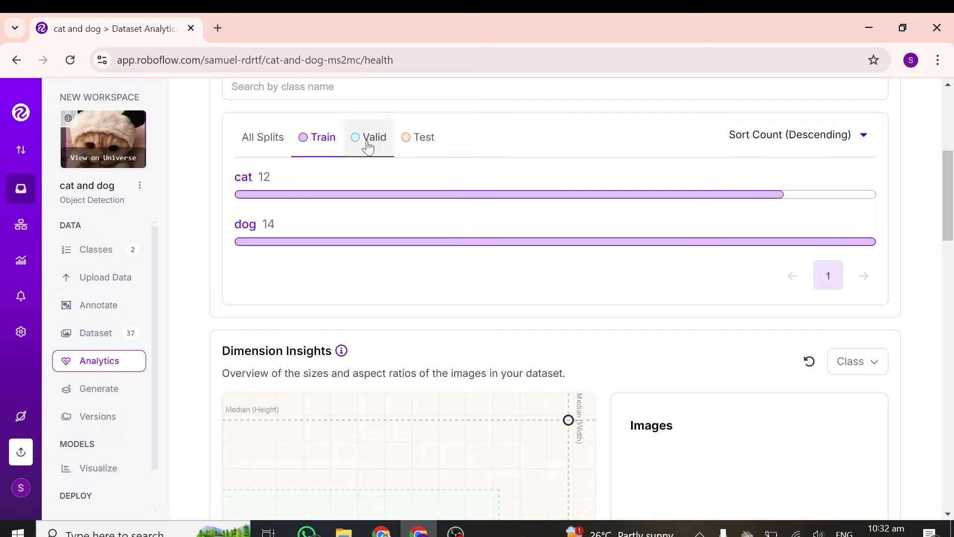
left_click(367, 145)
left_click(265, 157)
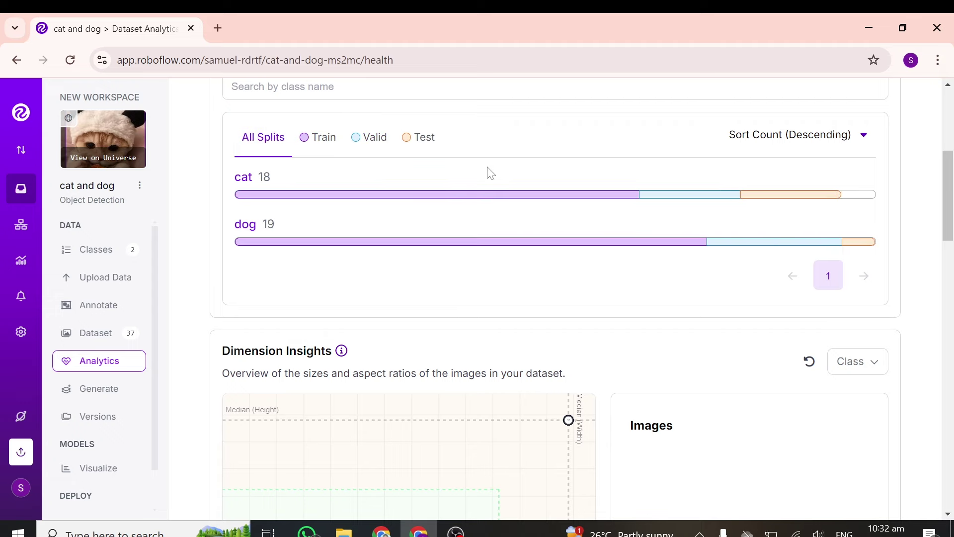
scroll(437, 341, "down", 20)
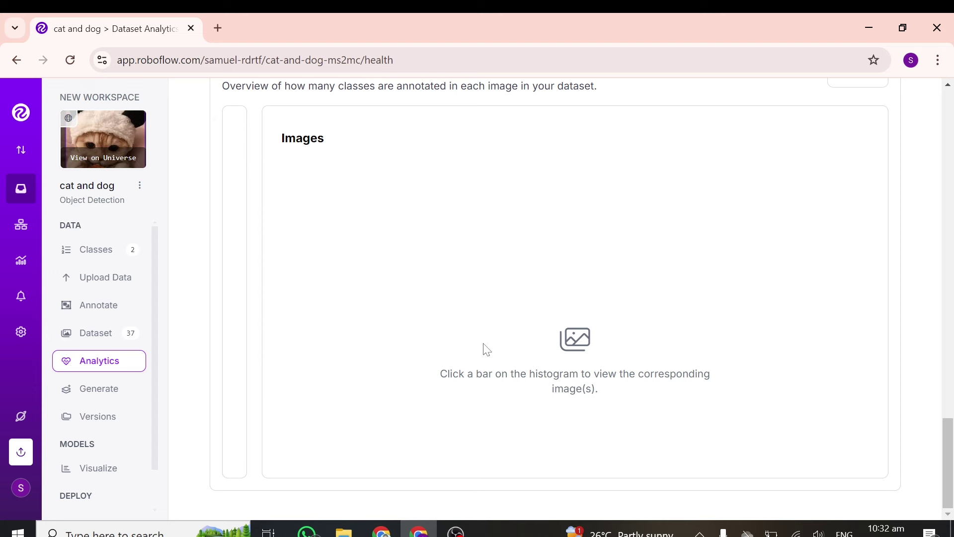
scroll(486, 343, "up", 8)
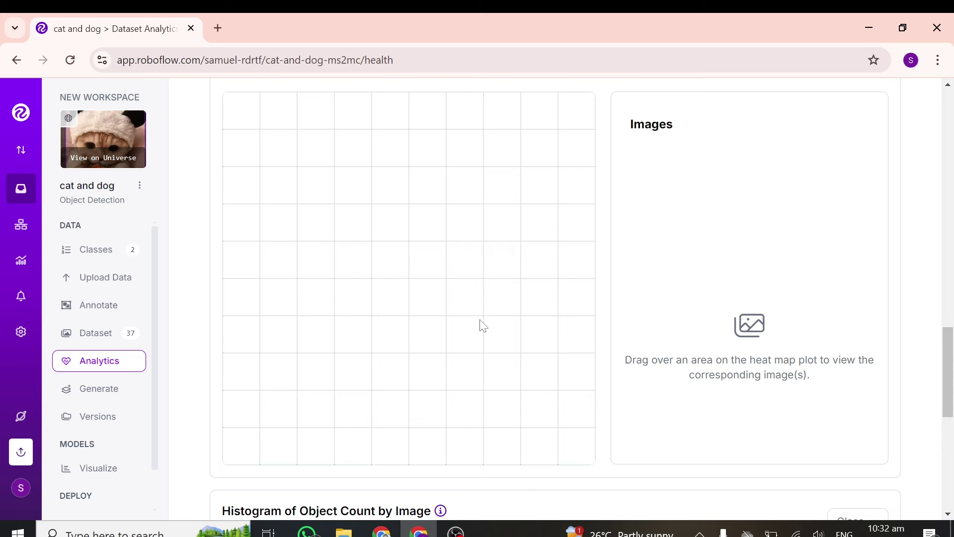
scroll(301, 392, "up", 5)
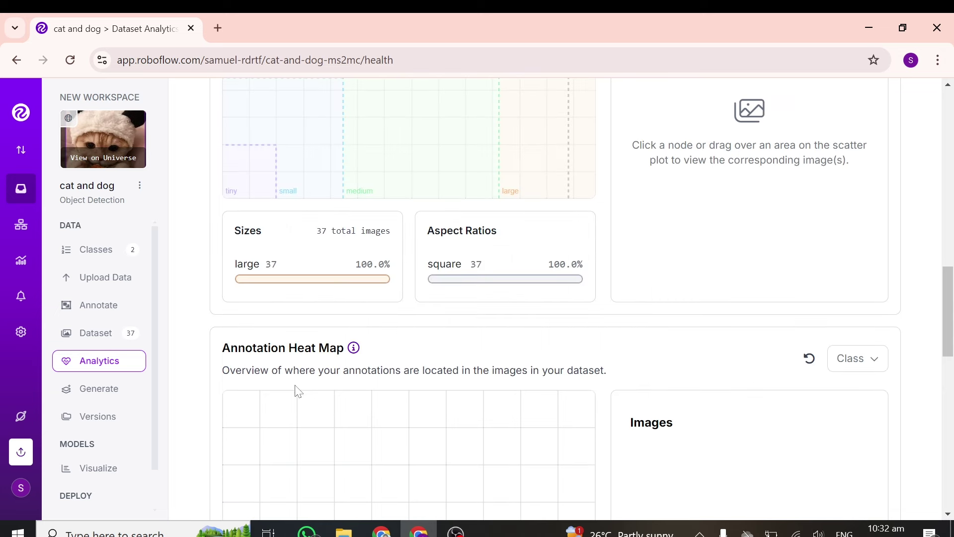
Open dataset version generation and review the source images, the train/test split and the default preprocessing steps.
scroll(114, 386, "down", 1)
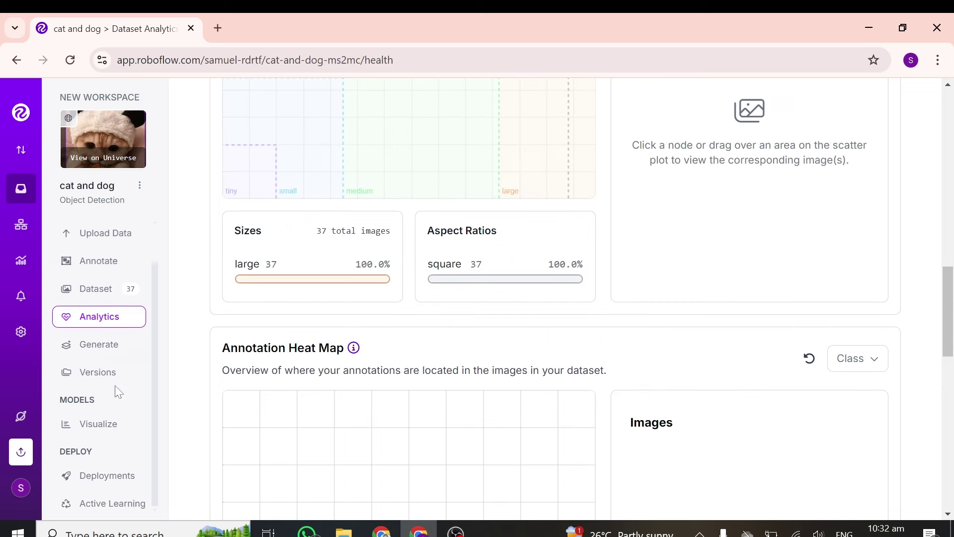
left_click(94, 344)
scroll(447, 309, "down", 7)
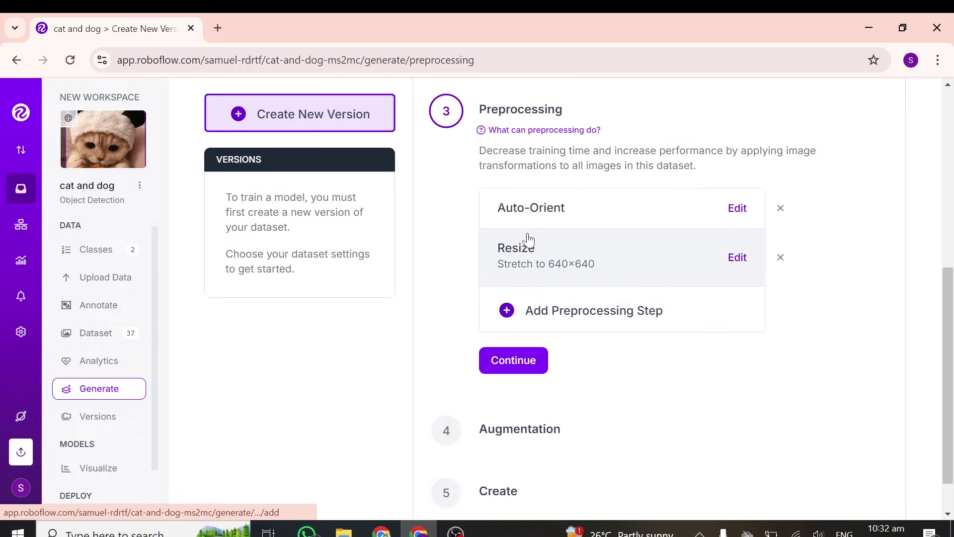
scroll(527, 243, "up", 3)
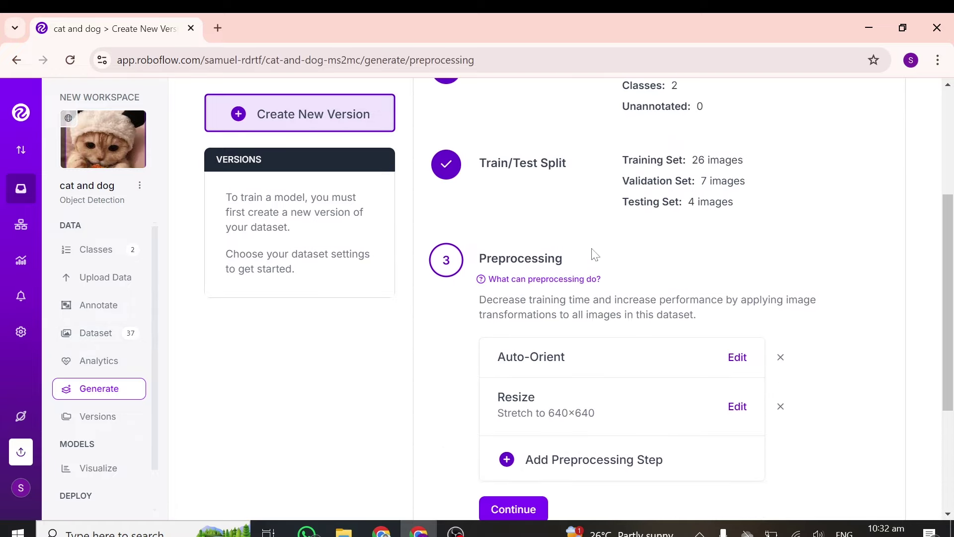
scroll(592, 263, "up", 3)
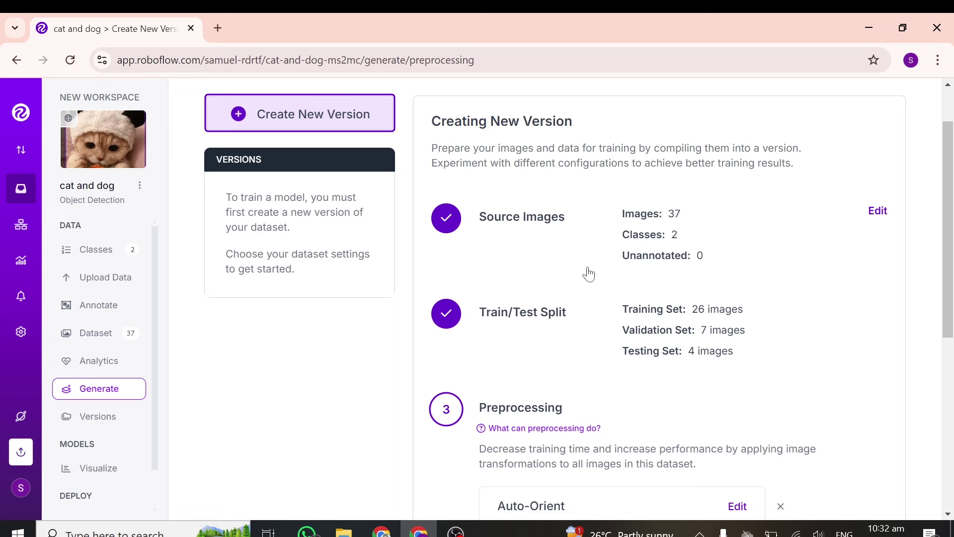
scroll(589, 274, "down", 3)
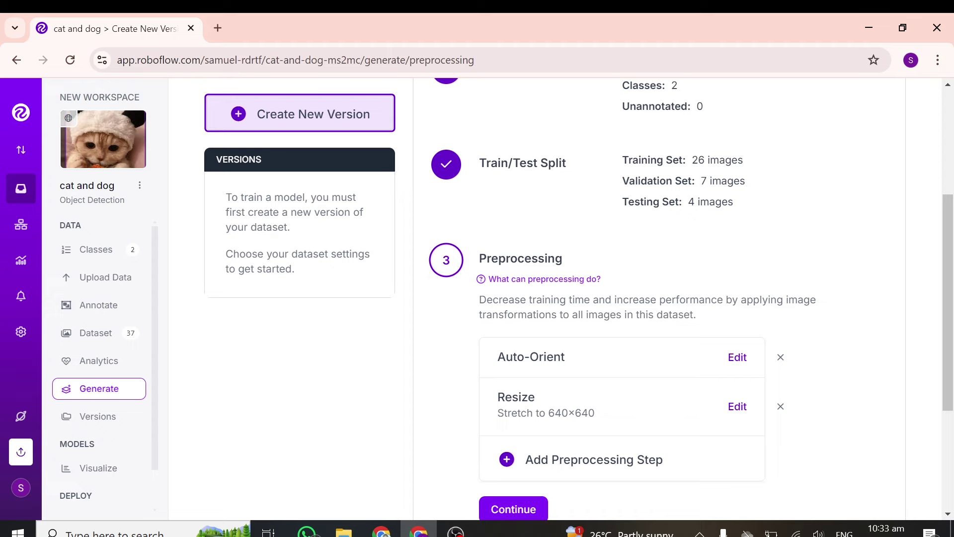
scroll(527, 273, "down", 4)
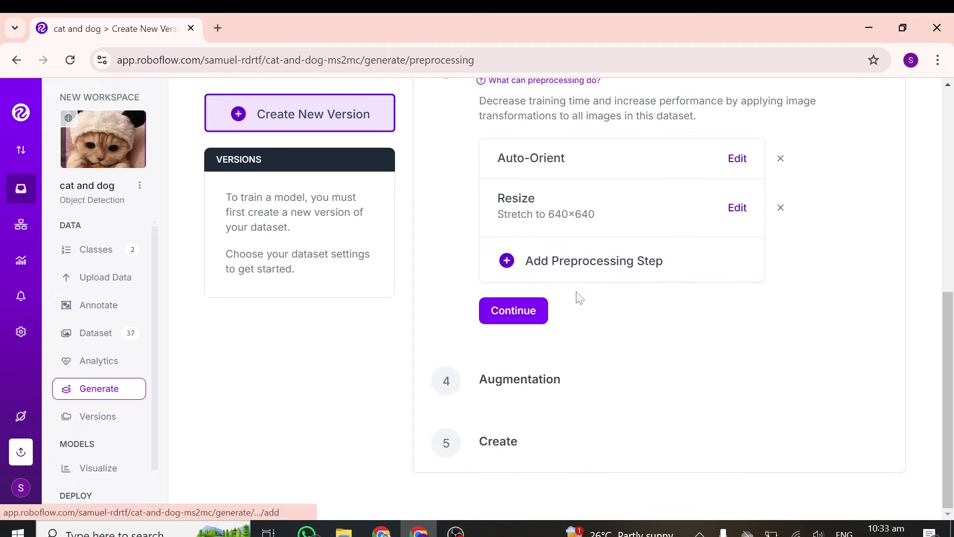
left_click(553, 273)
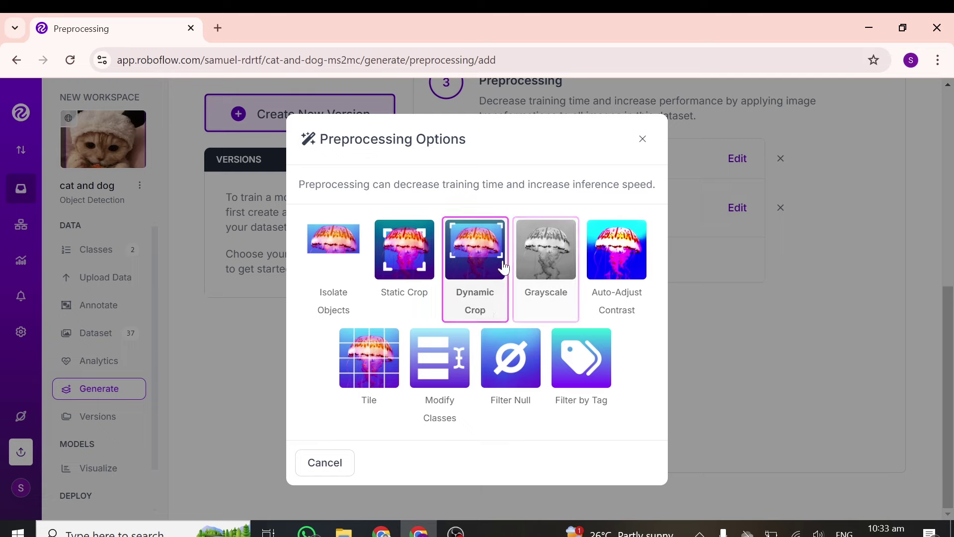
left_click(473, 288)
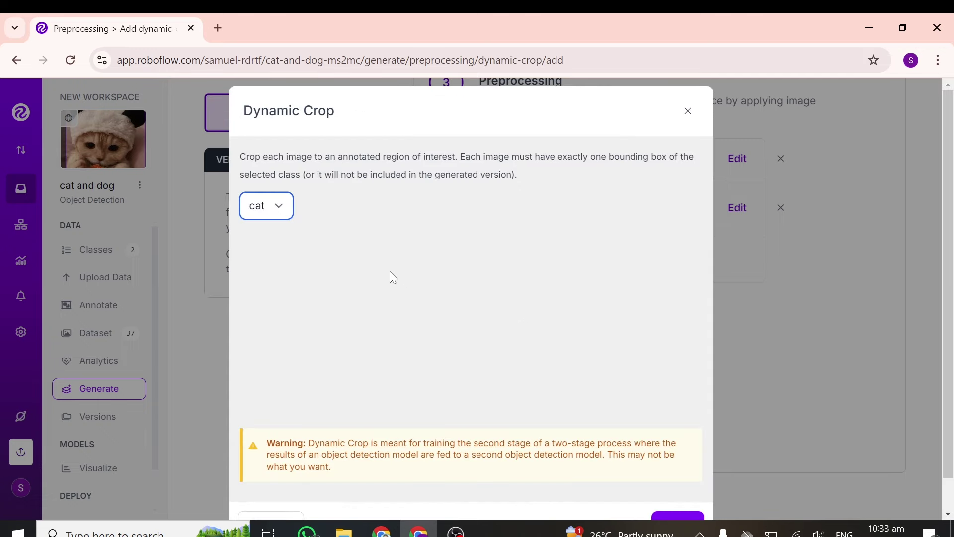
left_click(264, 206)
left_click(271, 225)
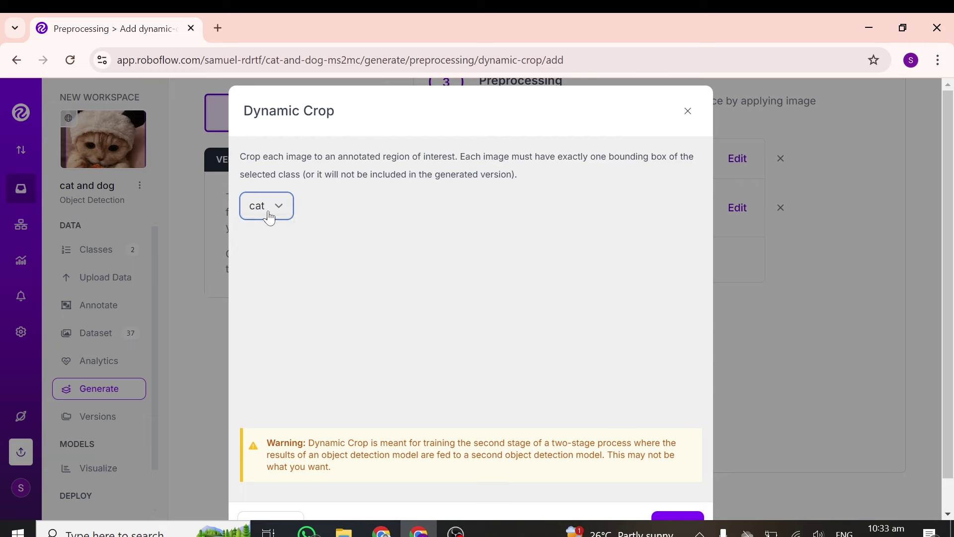
scroll(405, 264, "down", 1)
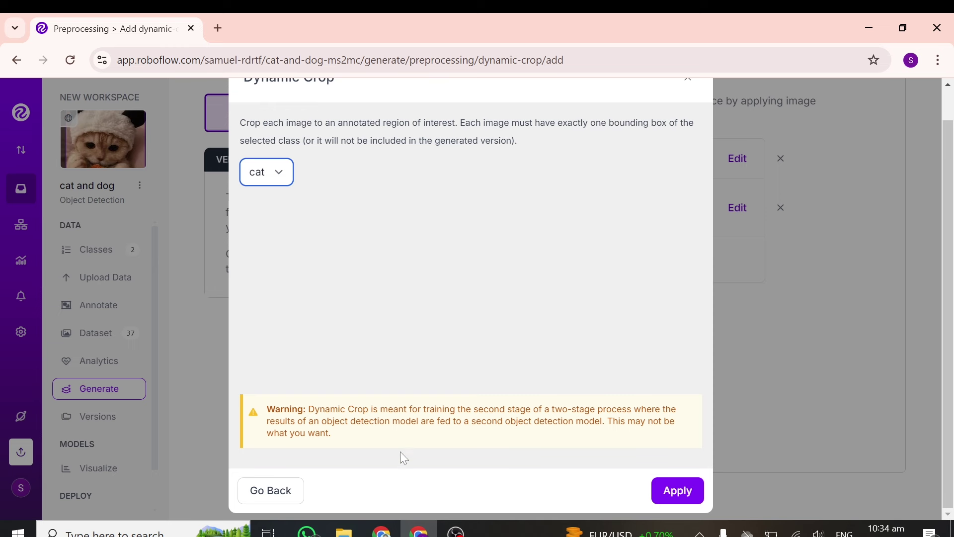
left_click(289, 503)
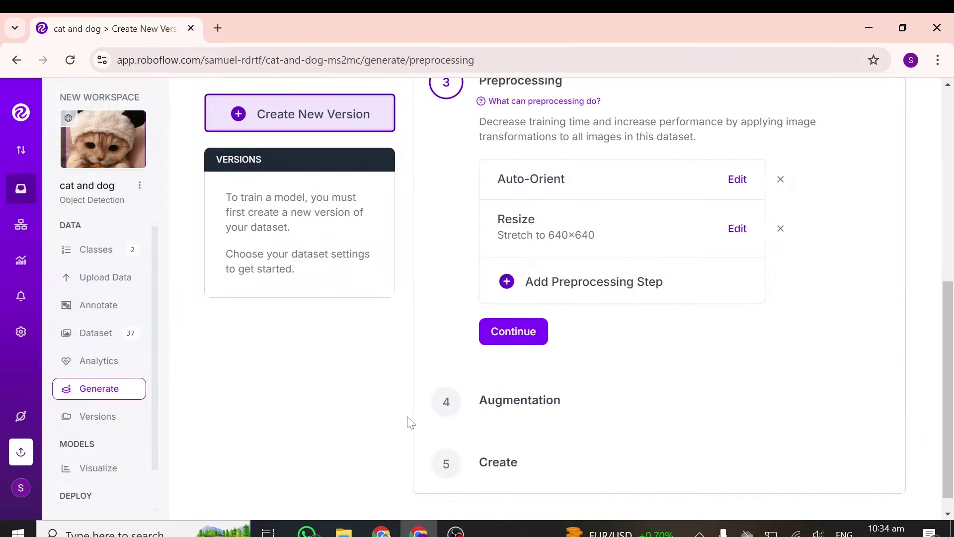
Accept the Auto-Orient and Resize (stretch to 640×640) preprocessing and continue to the augmentation stage.
scroll(547, 341, "up", 1)
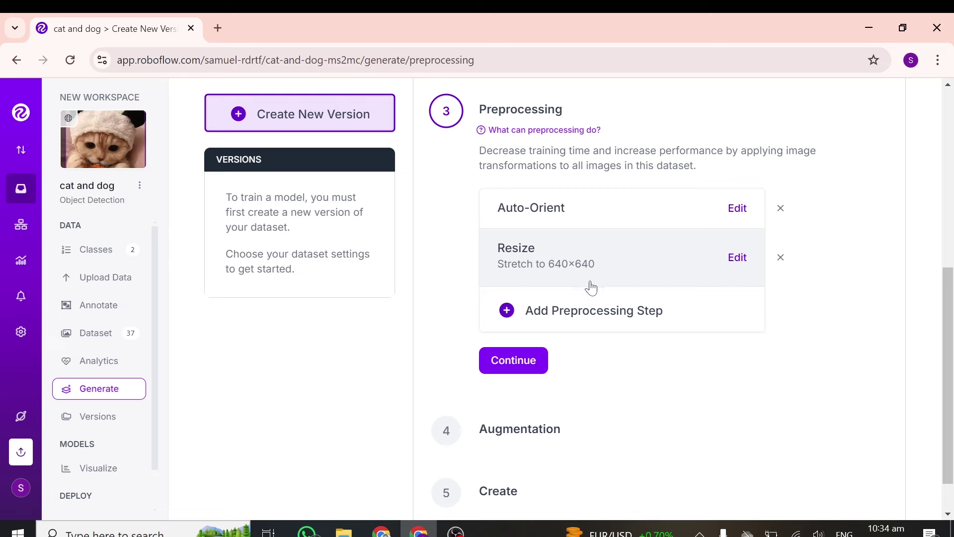
scroll(588, 298, "down", 1)
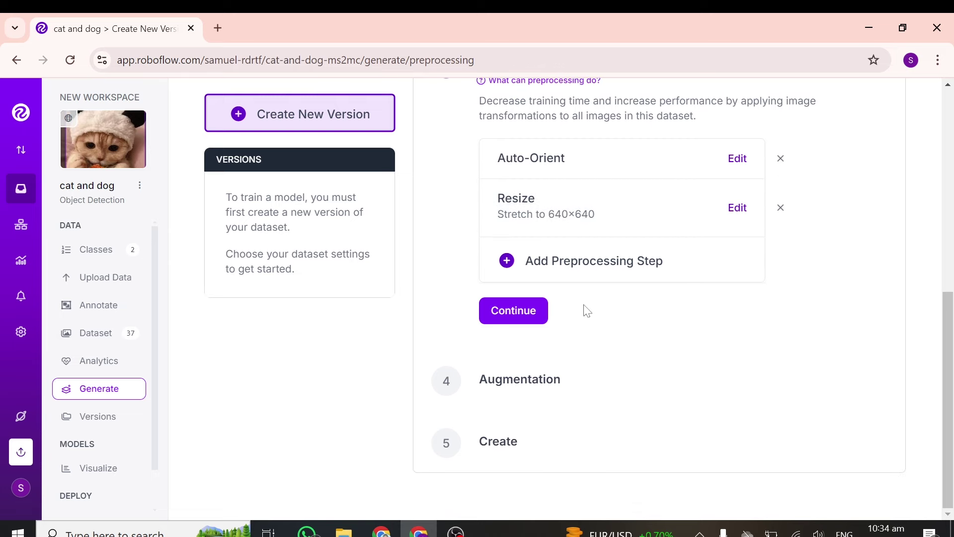
left_click(529, 316)
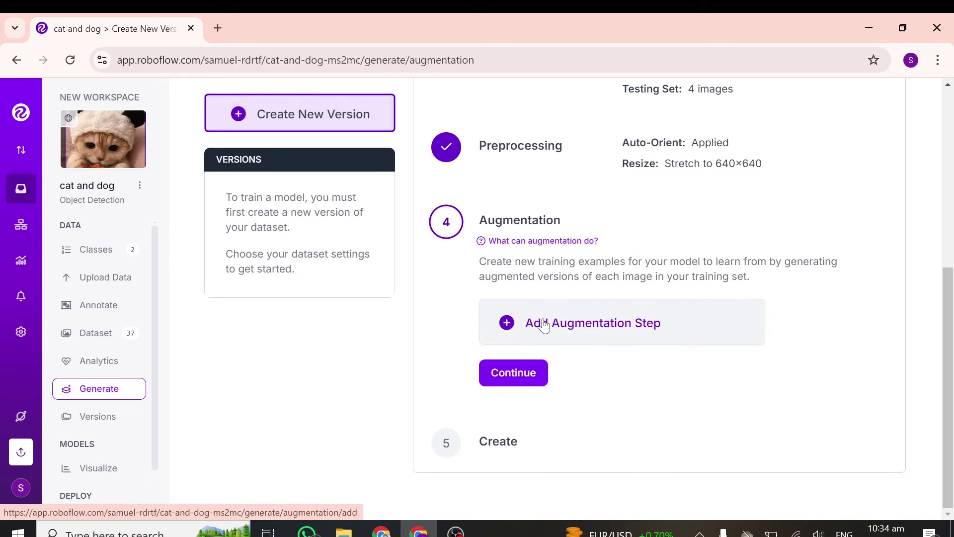
Add an image-level Flip augmentation with both horizontal and vertical flips.
left_click(508, 326)
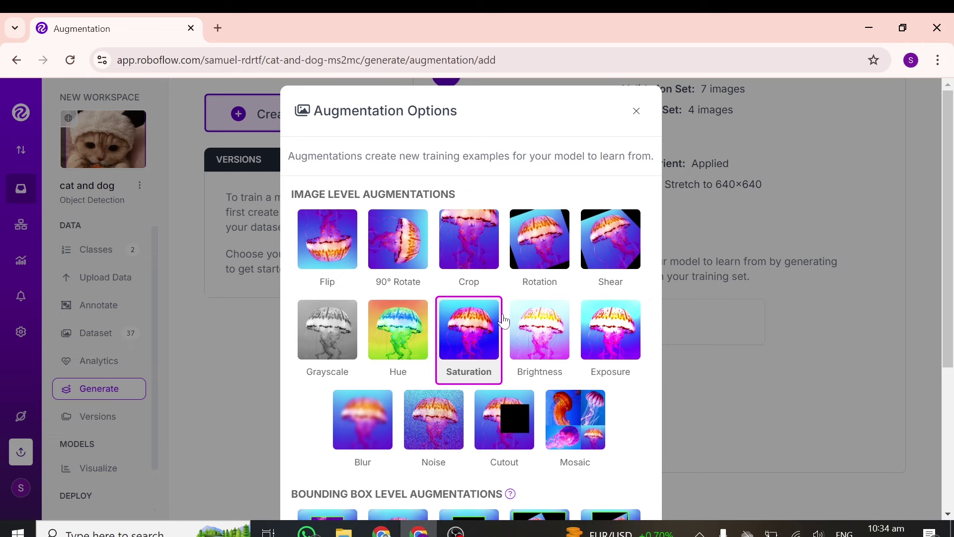
scroll(492, 322, "down", 4)
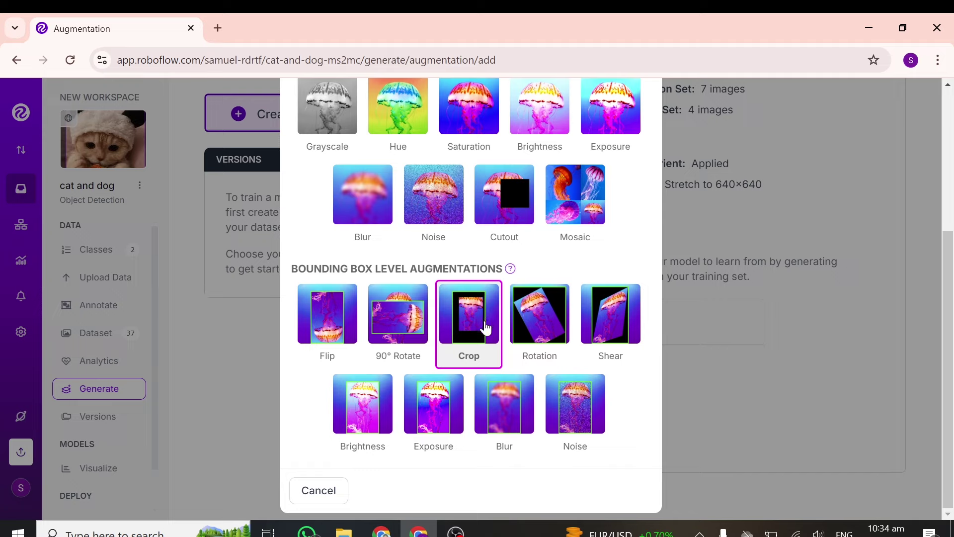
scroll(480, 343, "up", 1)
scroll(480, 361, "up", 5)
left_click(326, 249)
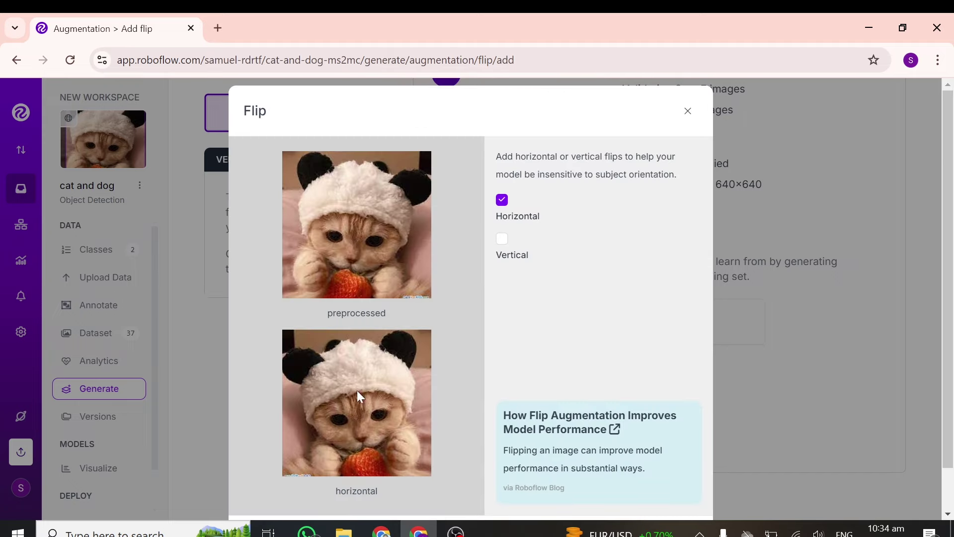
left_click(502, 239)
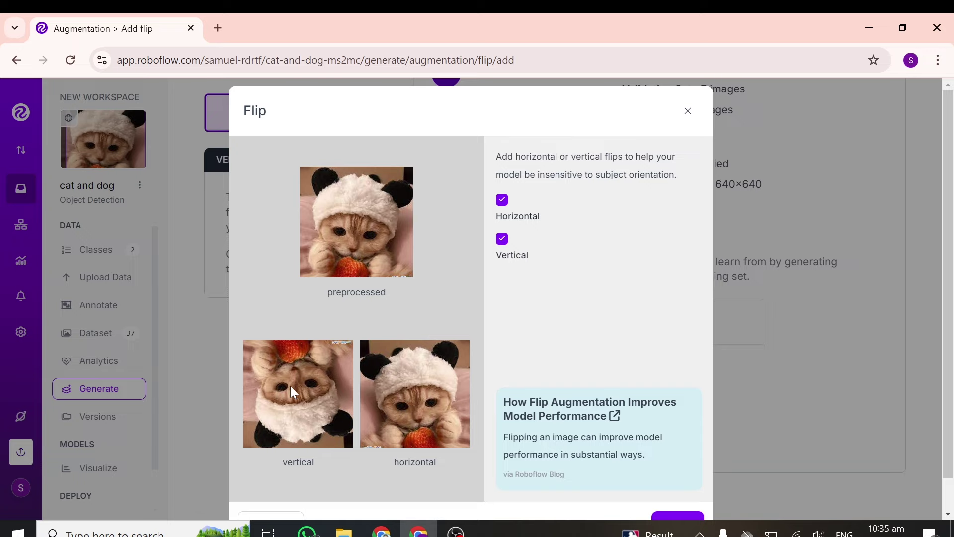
scroll(290, 386, "down", 1)
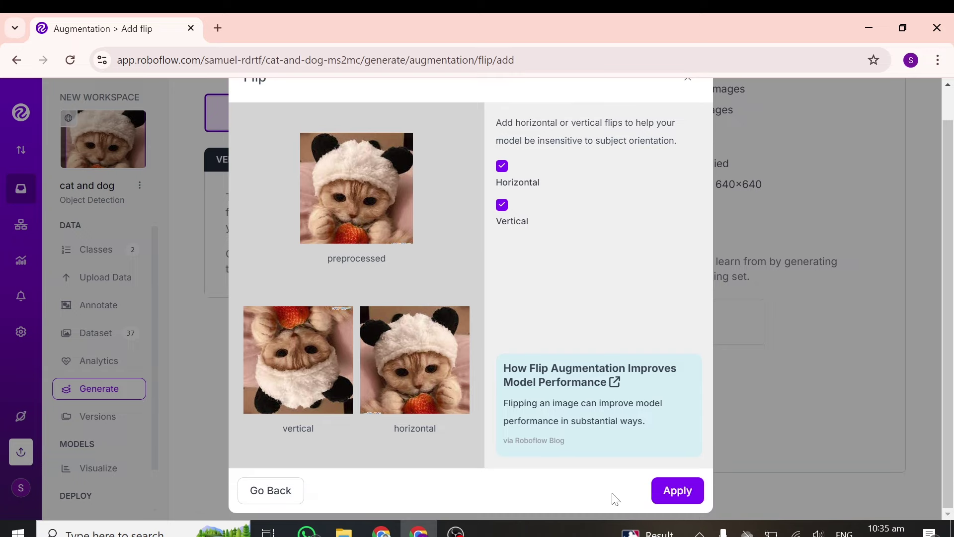
left_click(670, 498)
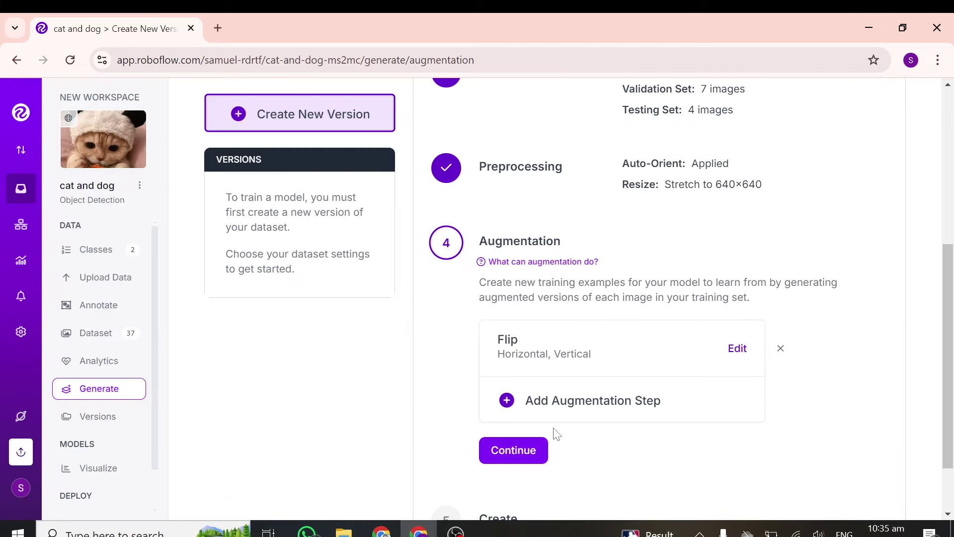
Add an image-level Grayscale augmentation applied to 15% of the images.
left_click(585, 401)
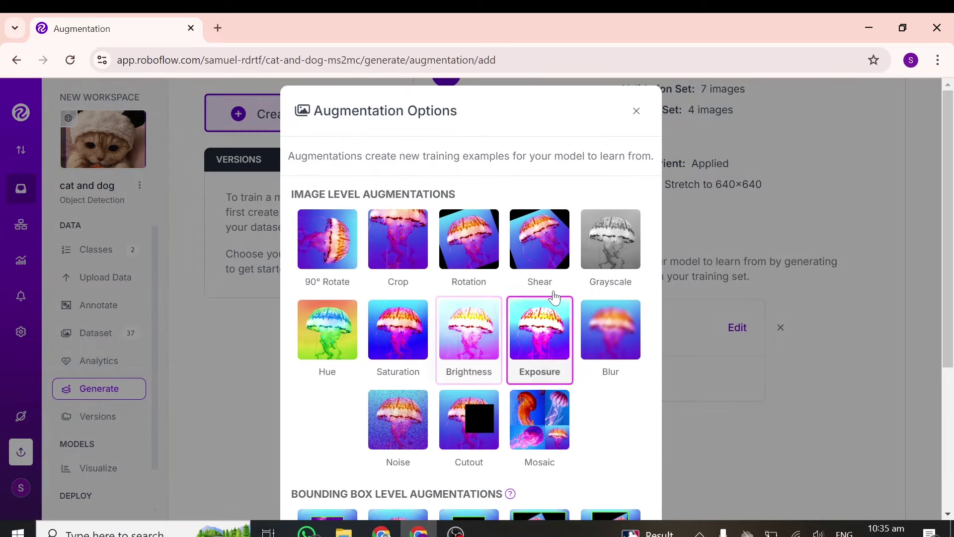
left_click(630, 260)
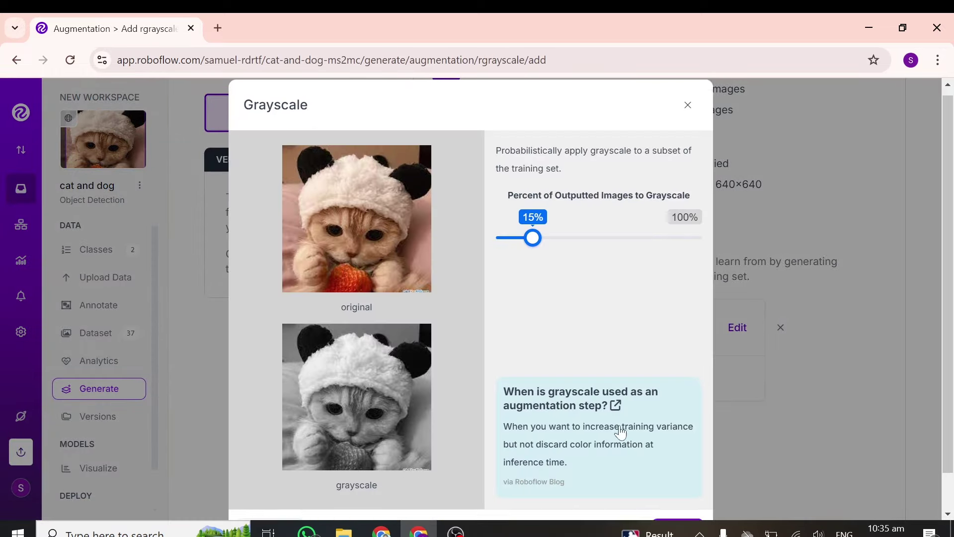
scroll(618, 435, "down", 1)
left_click(671, 492)
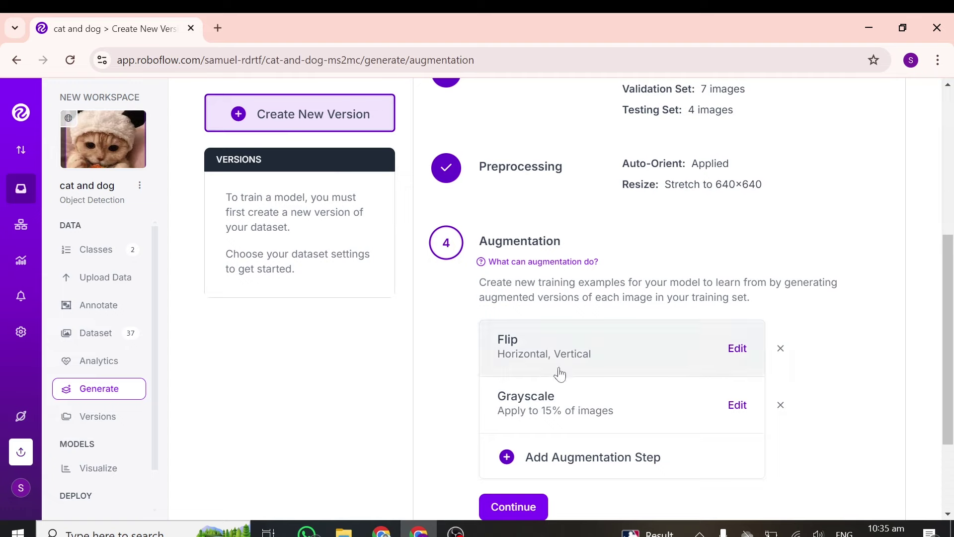
Finish the augmentation stage and review the new version's source images, split, preprocessing, augmentations and maximum version size.
scroll(547, 393, "down", 3)
left_click(525, 385)
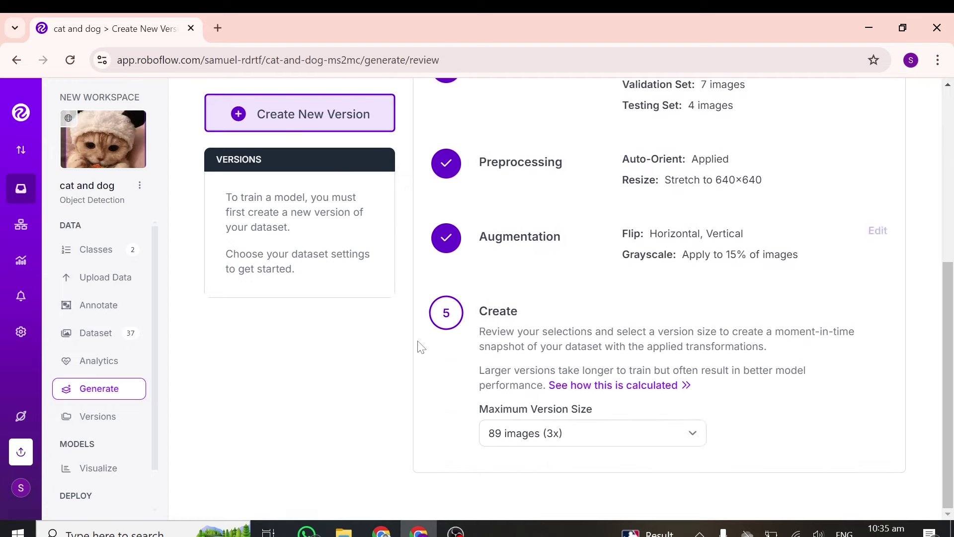
scroll(547, 272, "up", 4)
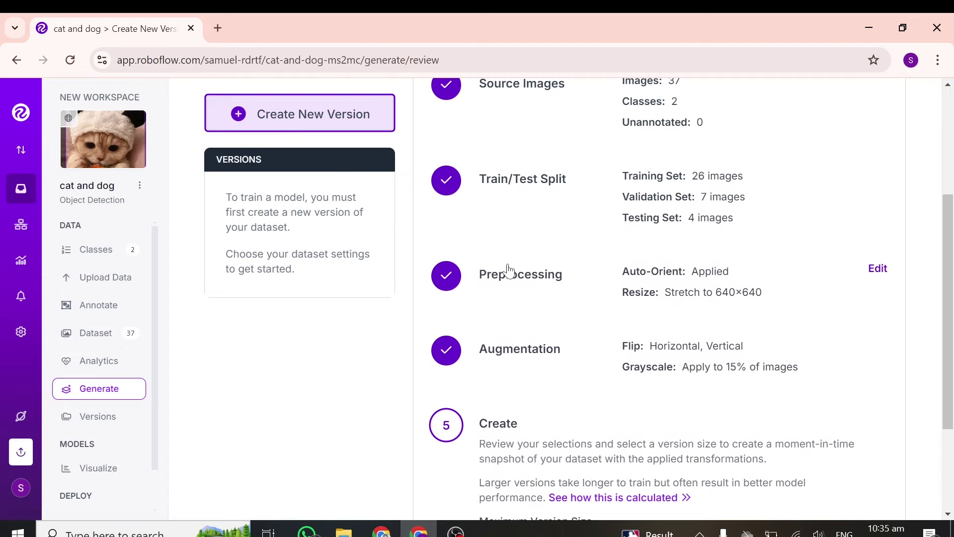
scroll(522, 299, "down", 4)
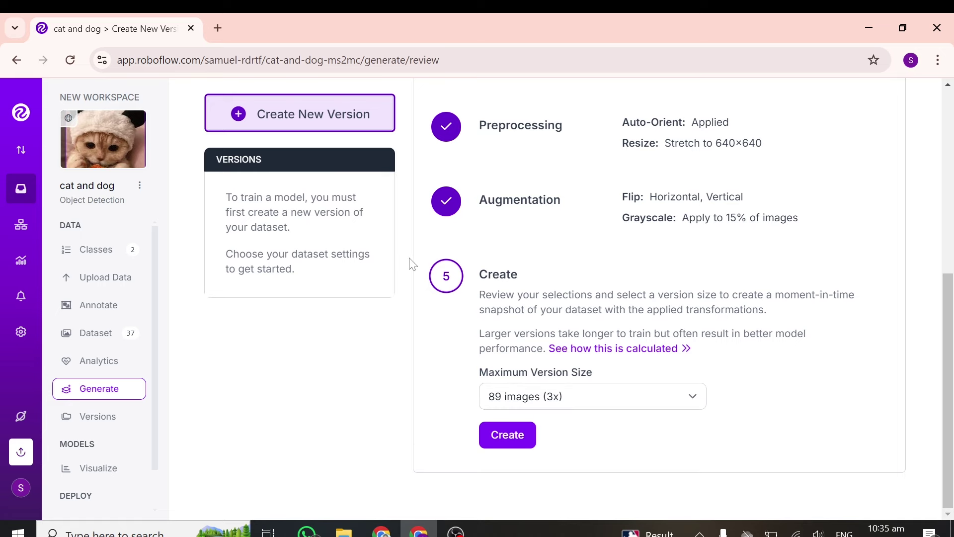
scroll(417, 278, "up", 6)
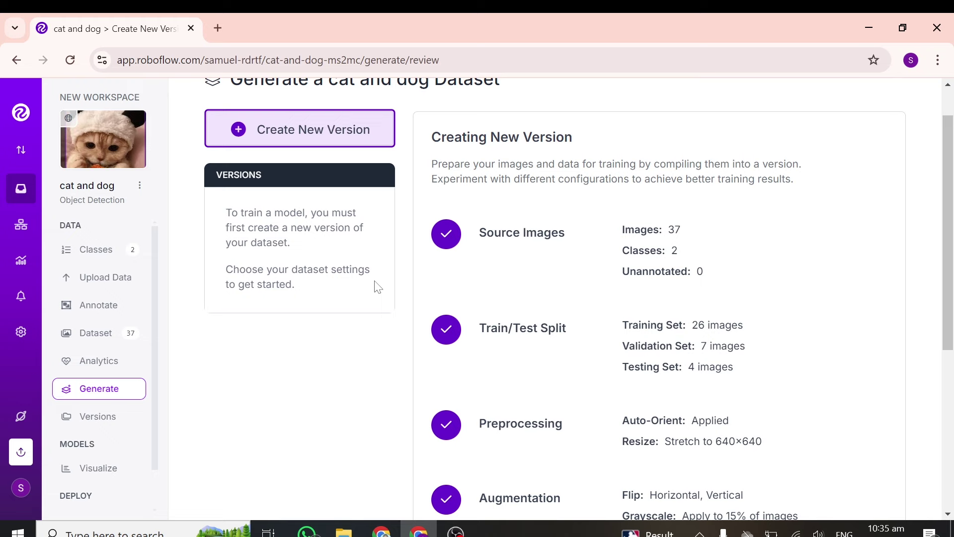
scroll(375, 278, "down", 6)
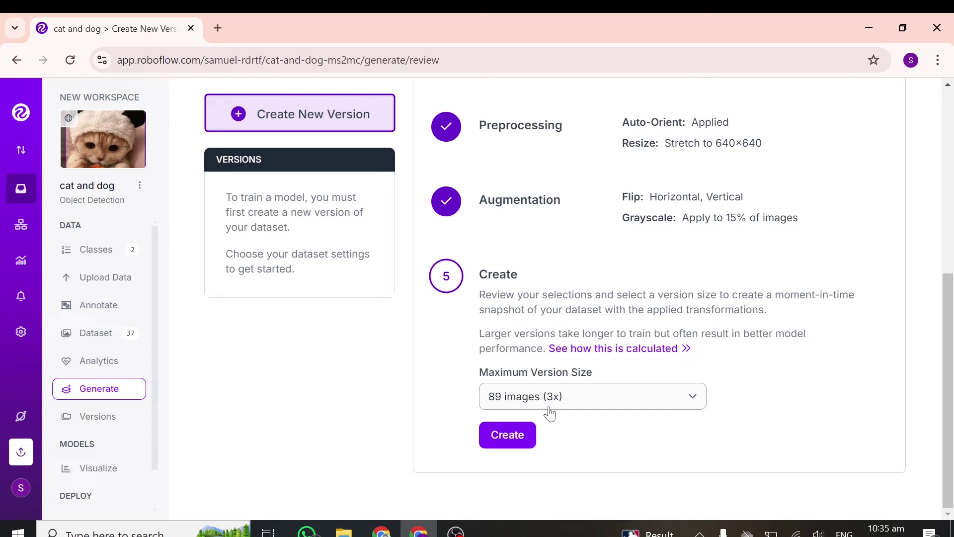
Create the dataset version with a maximum size of 89 images (3x) and review its images, split and preprocessing.
left_click(507, 435)
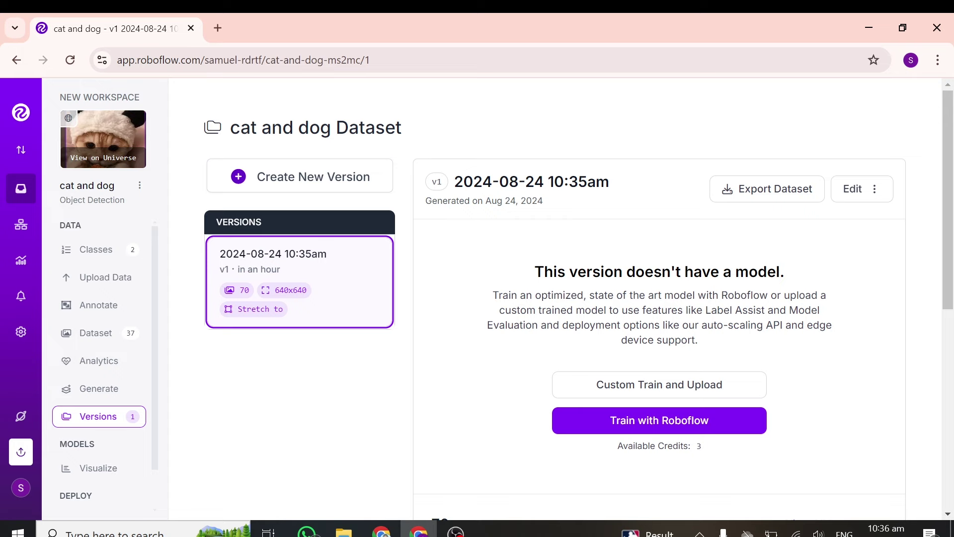
scroll(493, 287, "down", 2)
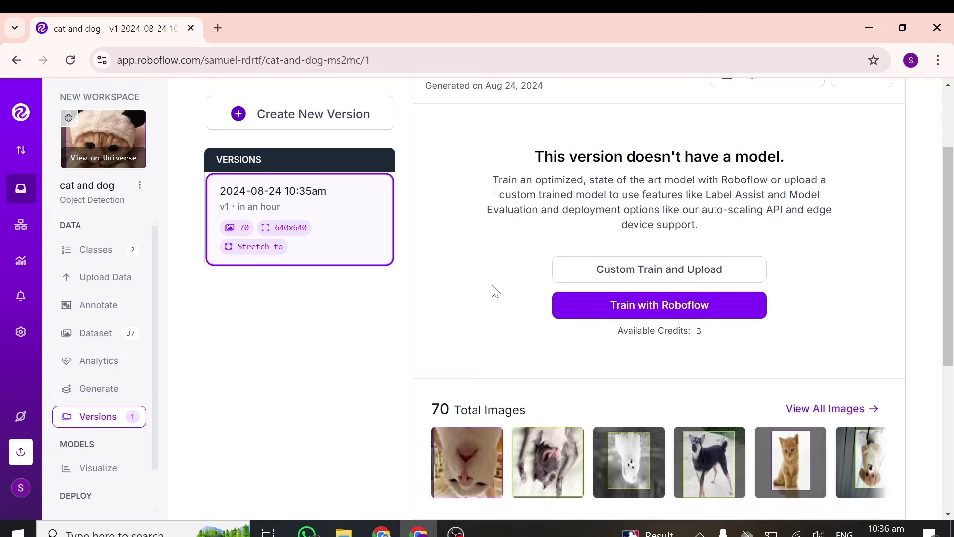
scroll(494, 287, "down", 3)
scroll(512, 286, "up", 3)
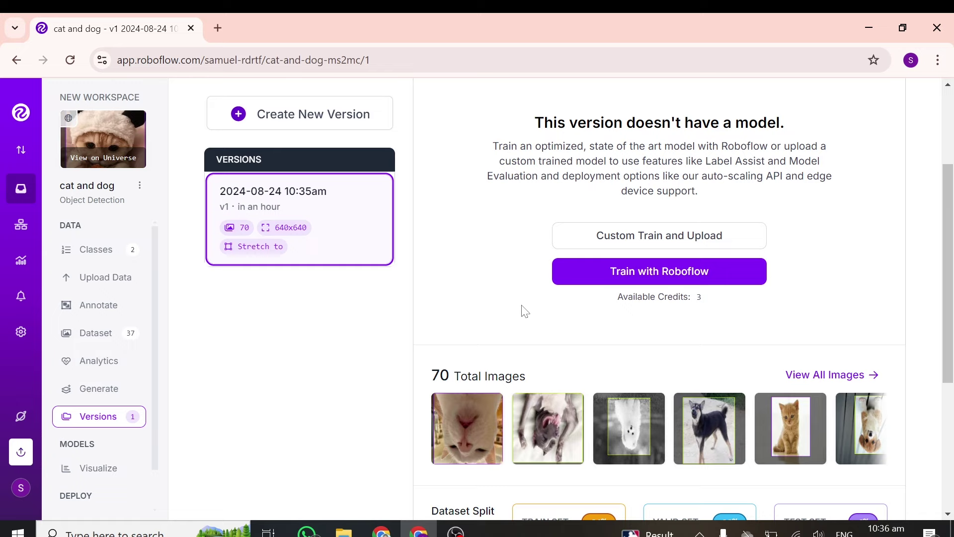
scroll(525, 311, "up", 3)
scroll(627, 179, "down", 5)
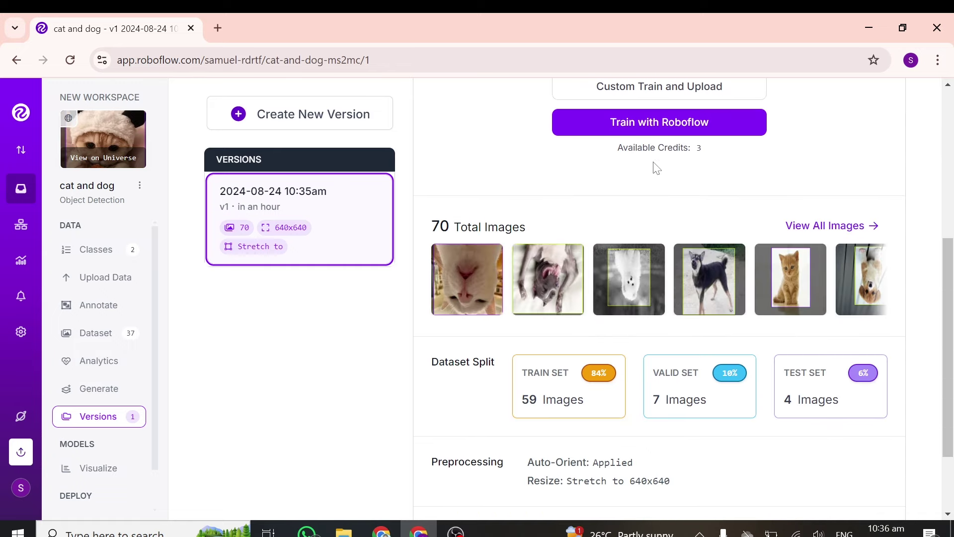
Set up training with Roboflow for this version, using the Roboflow 3.0 architecture and the Fast model size.
scroll(650, 198, "up", 3)
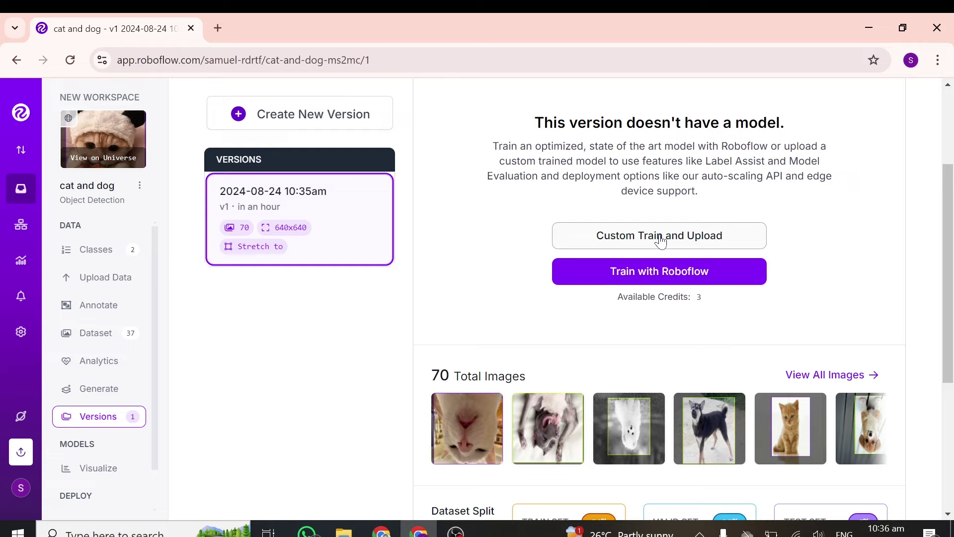
left_click(647, 274)
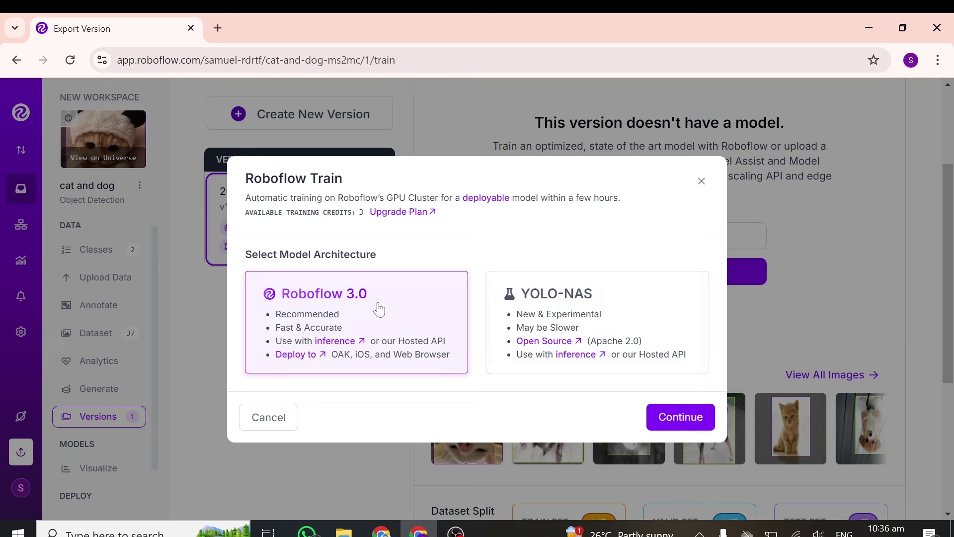
left_click(667, 417)
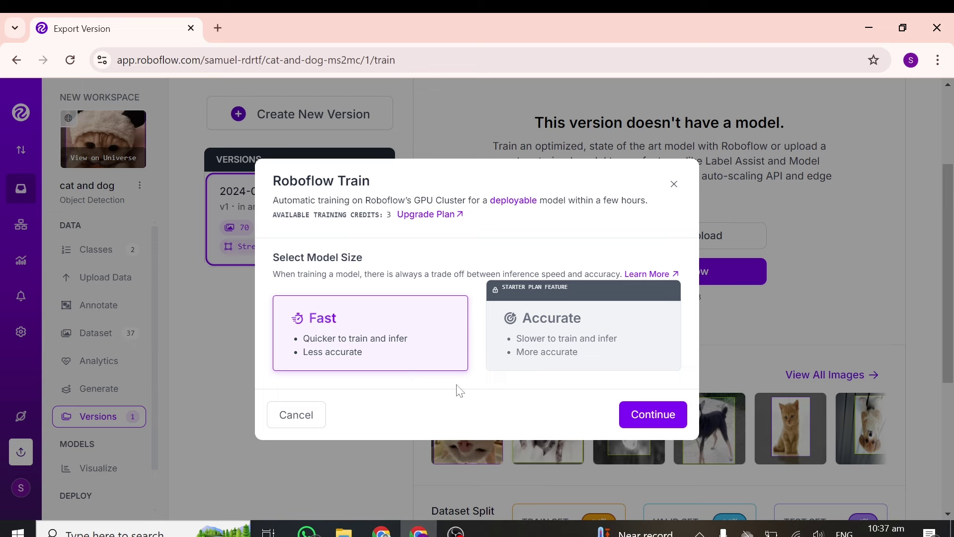
left_click(637, 416)
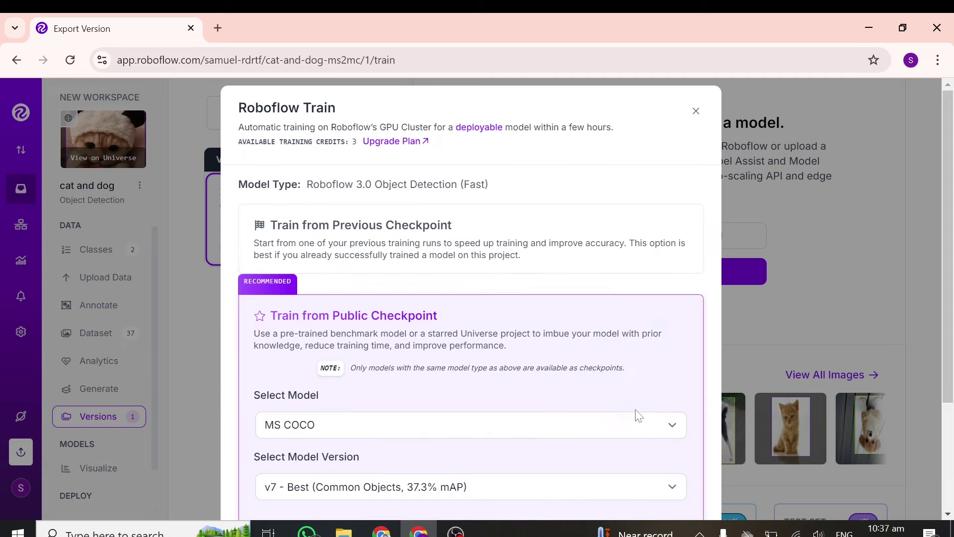
Start training from the public MS COCO checkpoint, version v7 - Best (Common Objects, 37.3% mAP), and dismiss the training notice.
scroll(373, 258, "down", 3)
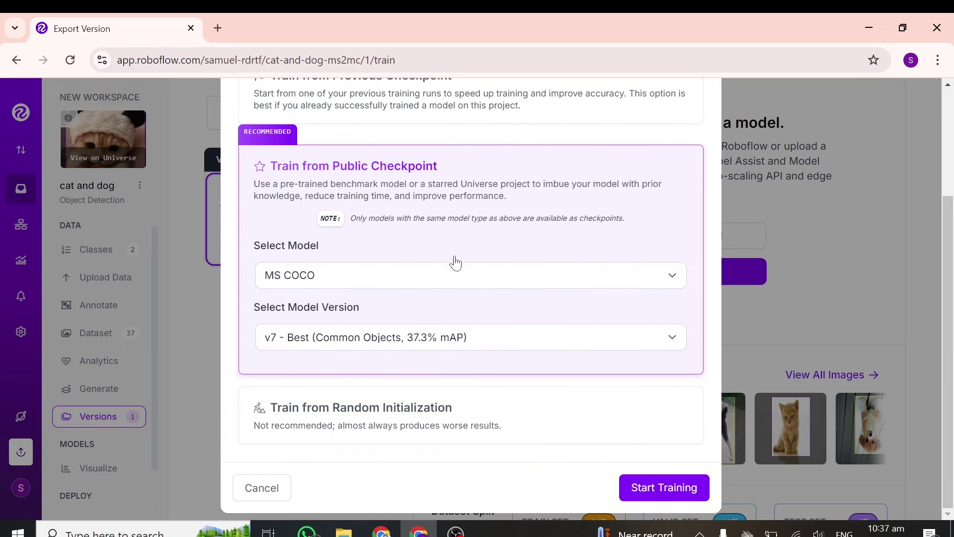
left_click(324, 286)
left_click(315, 280)
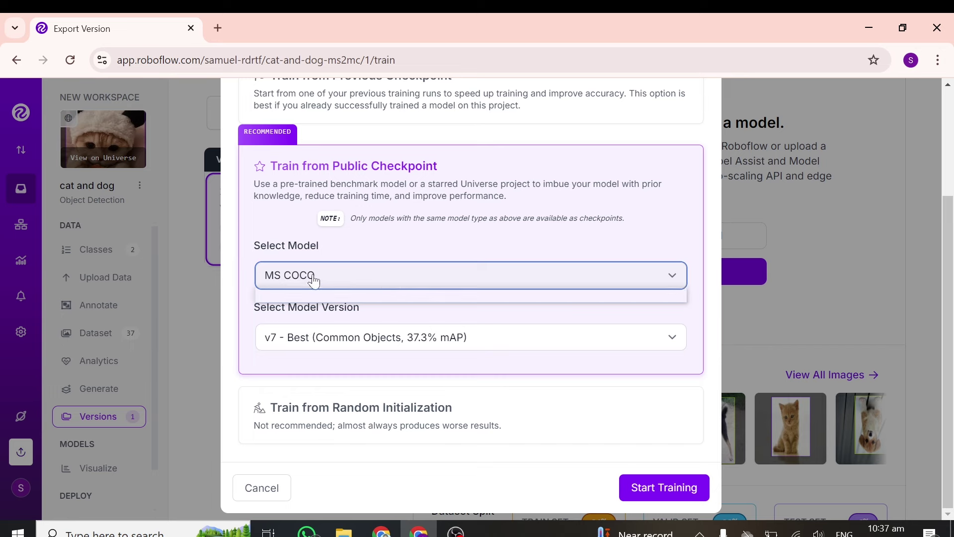
left_click(338, 282)
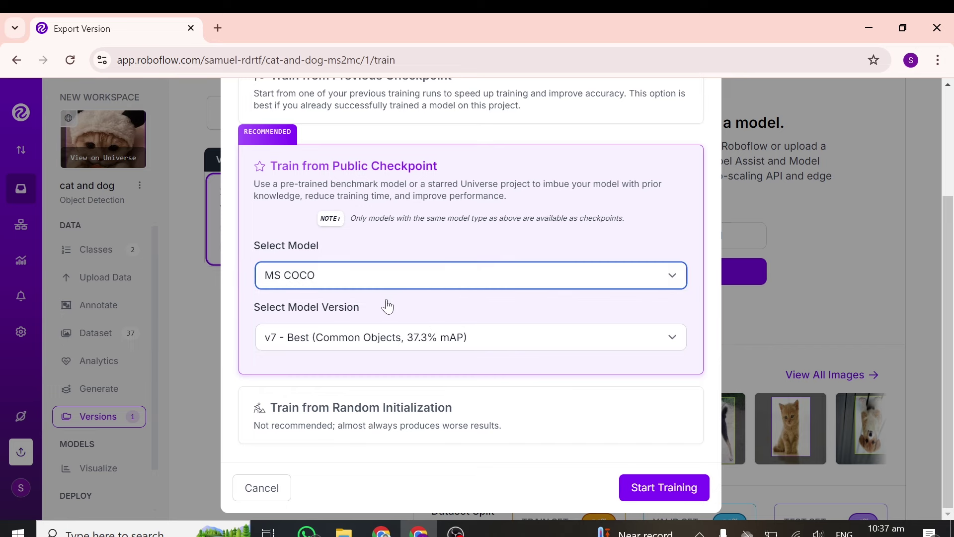
left_click(485, 344)
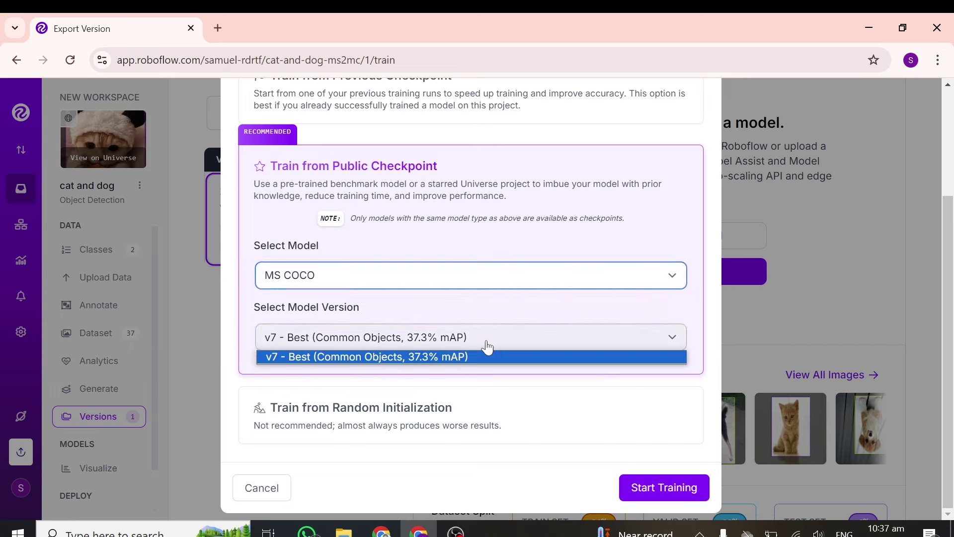
left_click(486, 349)
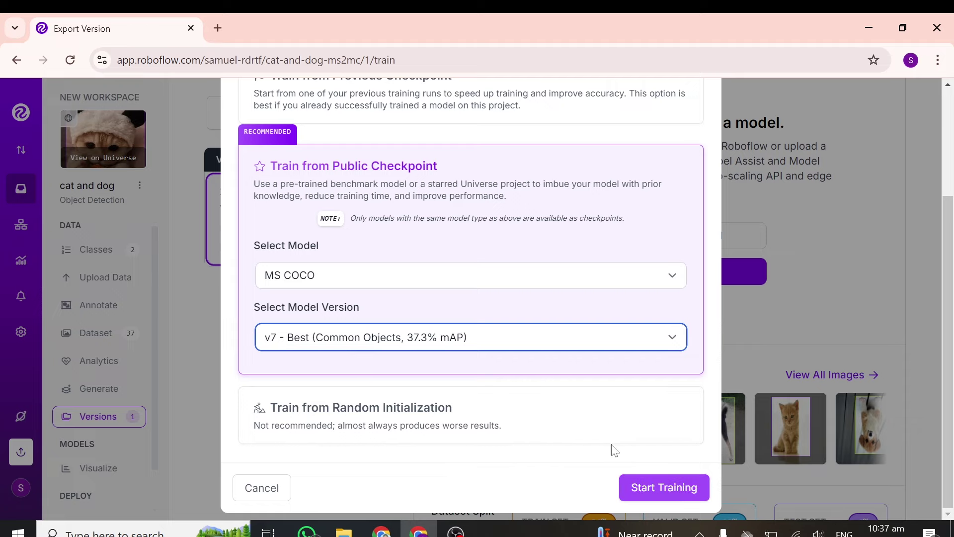
scroll(558, 367, "up", 4)
scroll(601, 392, "down", 3)
scroll(600, 393, "down", 1)
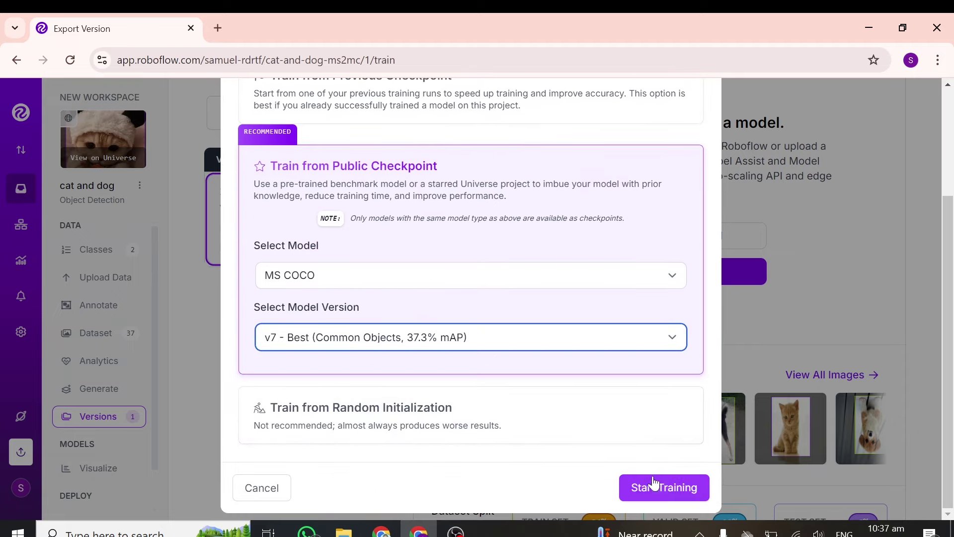
left_click(649, 486)
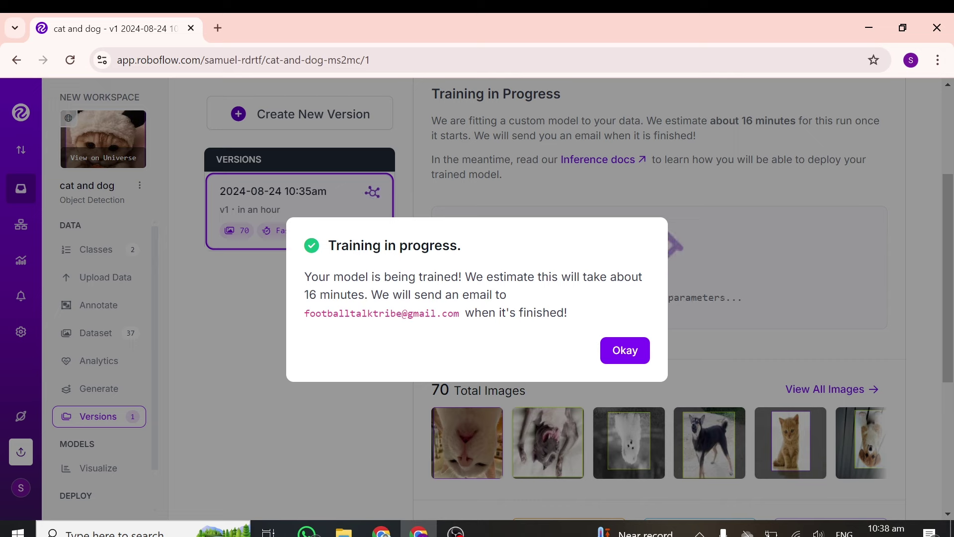
left_click(623, 350)
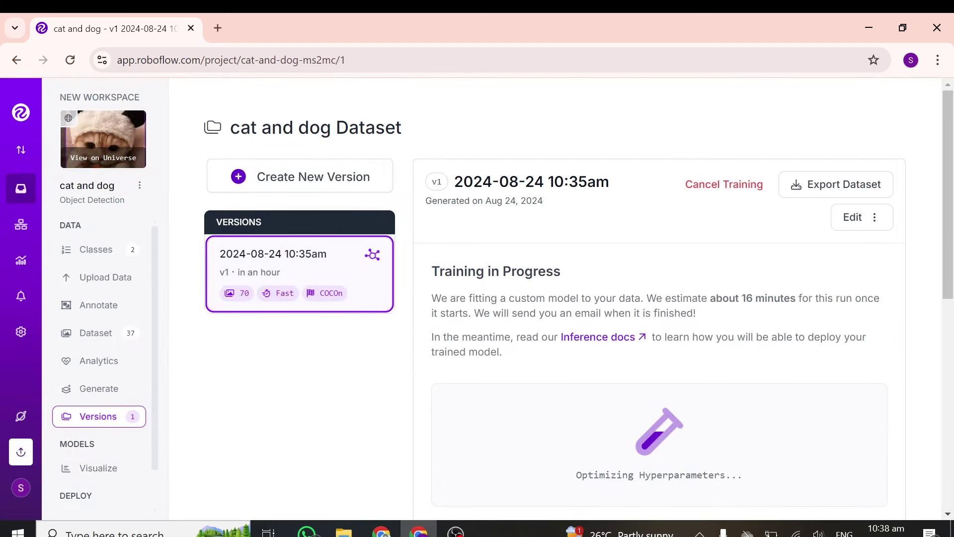
Review the training status together with the version's images, dataset split, preprocessing and augmentations.
scroll(650, 322, "down", 3)
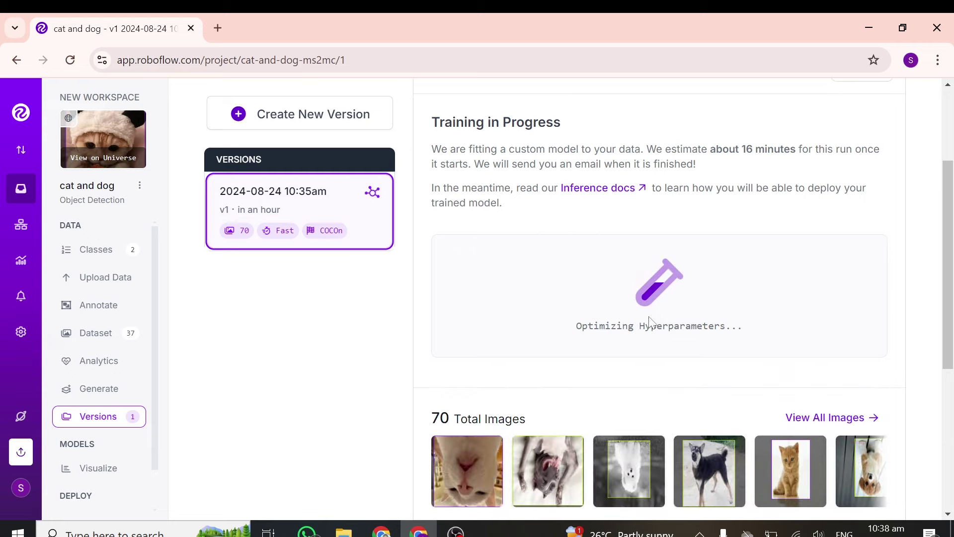
scroll(661, 224, "up", 3)
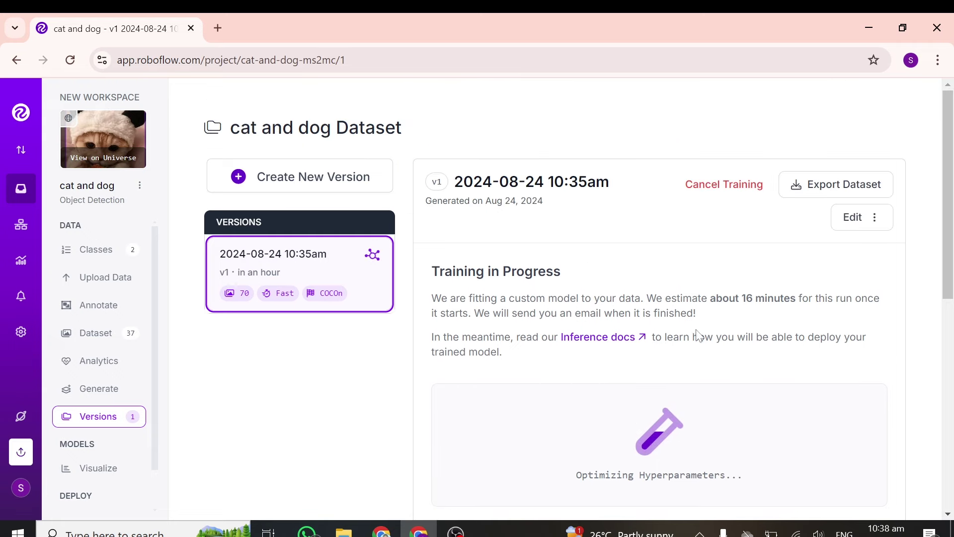
scroll(547, 298, "down", 3)
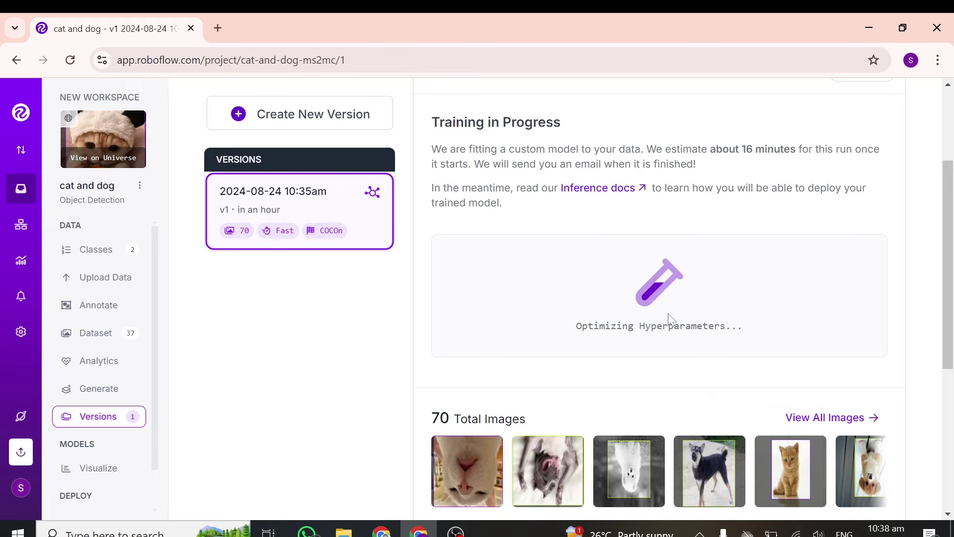
scroll(673, 311, "down", 5)
scroll(673, 310, "down", 1)
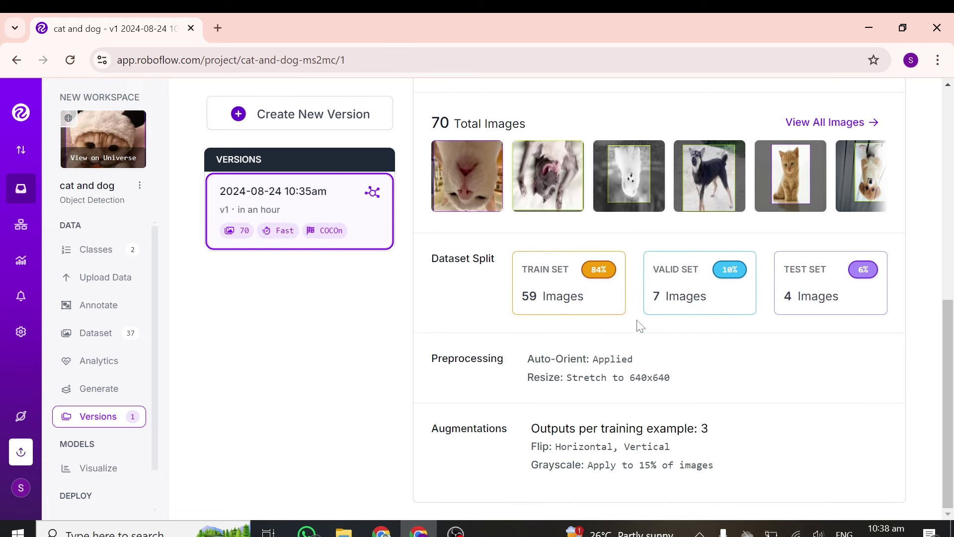
scroll(625, 328, "up", 6)
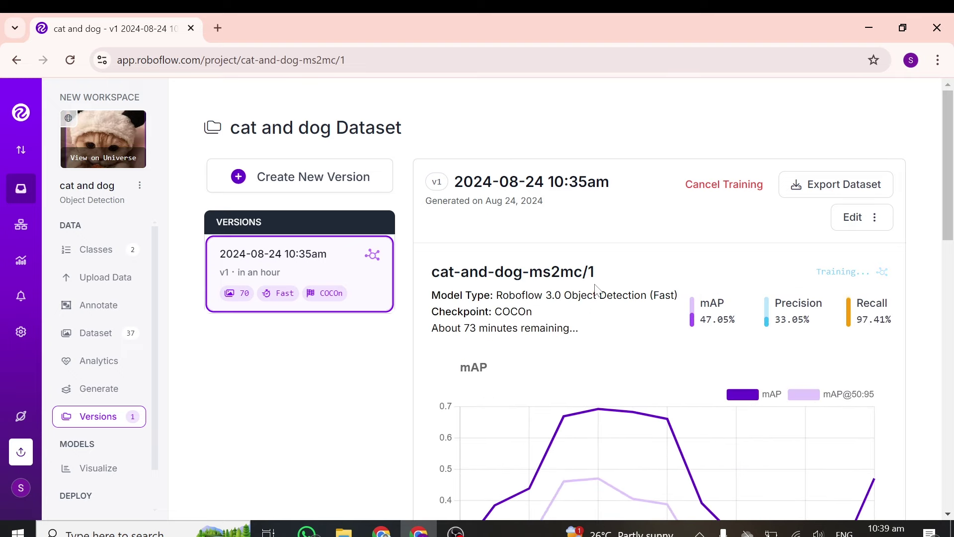
Examine the live mAP graph, the box, class and object loss graphs, and the precision and recall figures during training.
scroll(597, 278, "down", 6)
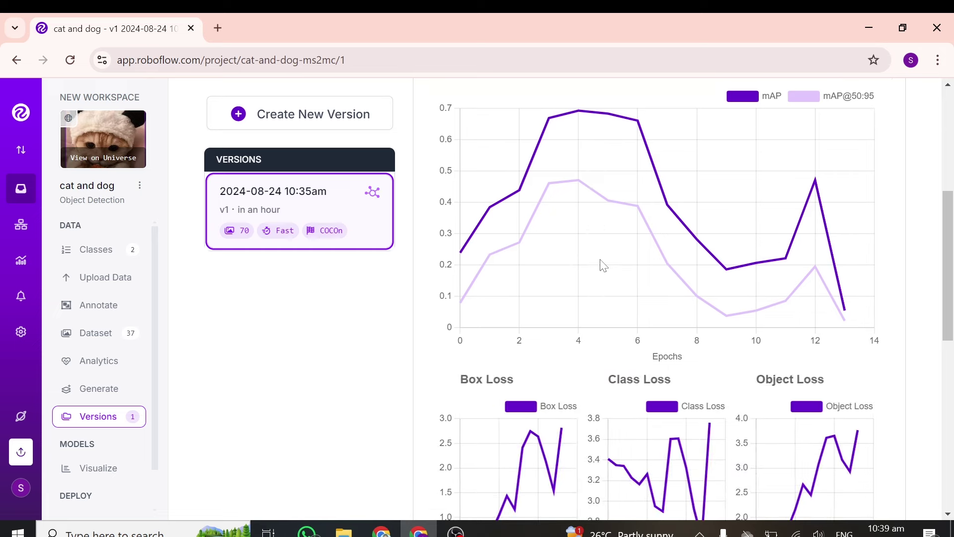
scroll(602, 269, "up", 3)
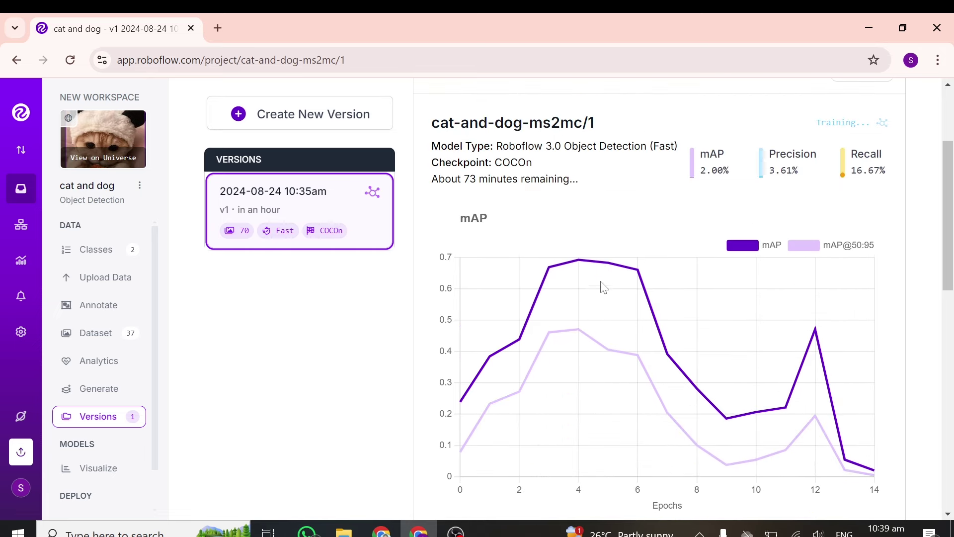
scroll(603, 293, "down", 6)
scroll(547, 293, "up", 6)
scroll(541, 276, "down", 6)
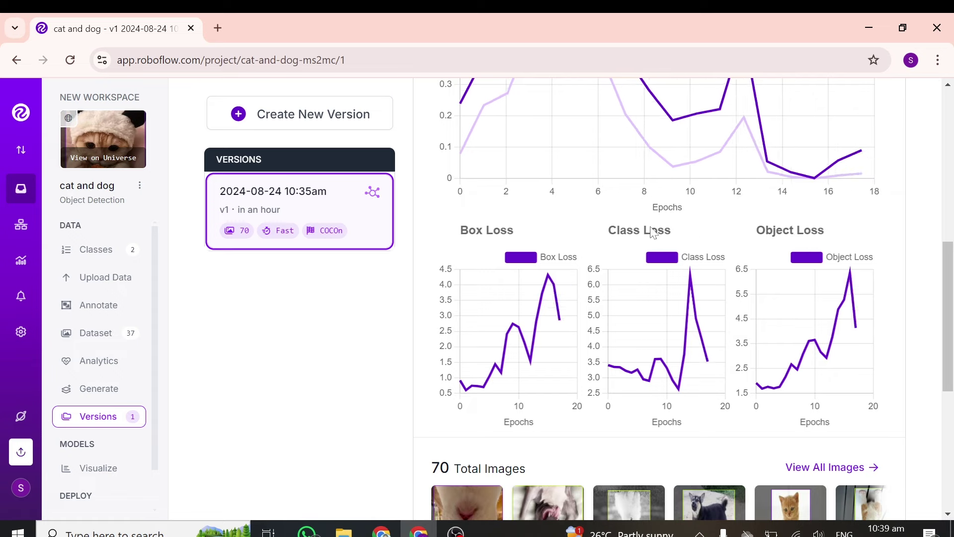
scroll(511, 241, "down", 6)
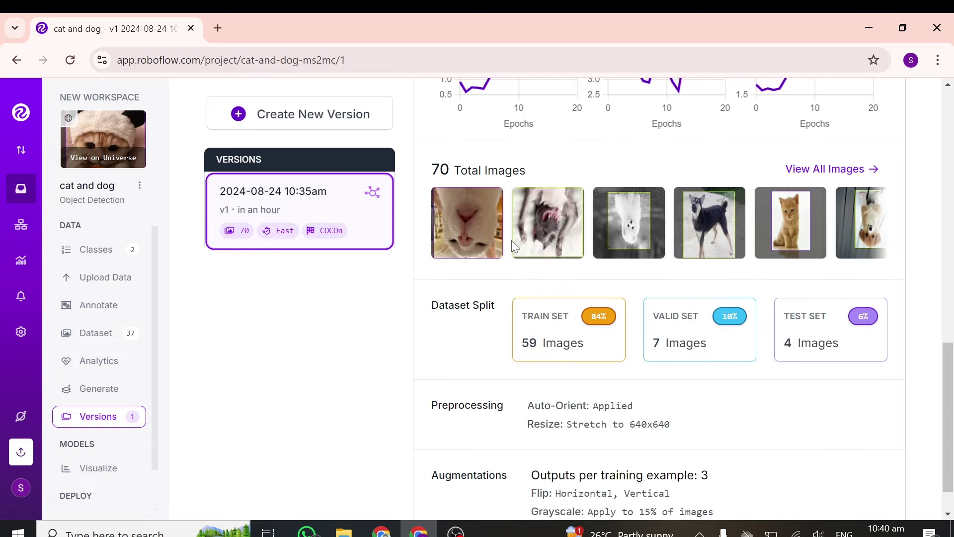
scroll(547, 259, "up", 3)
scroll(705, 270, "up", 3)
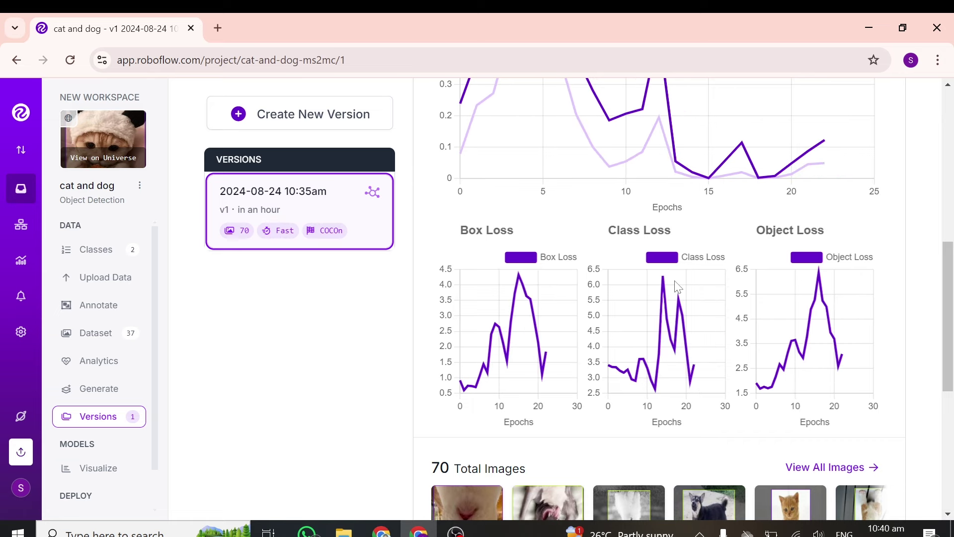
scroll(677, 287, "up", 3)
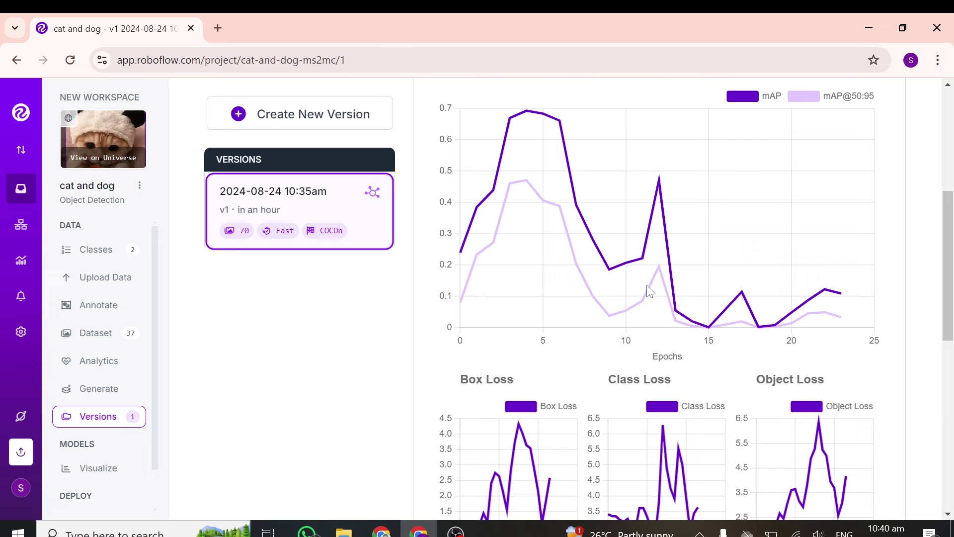
scroll(647, 291, "up", 3)
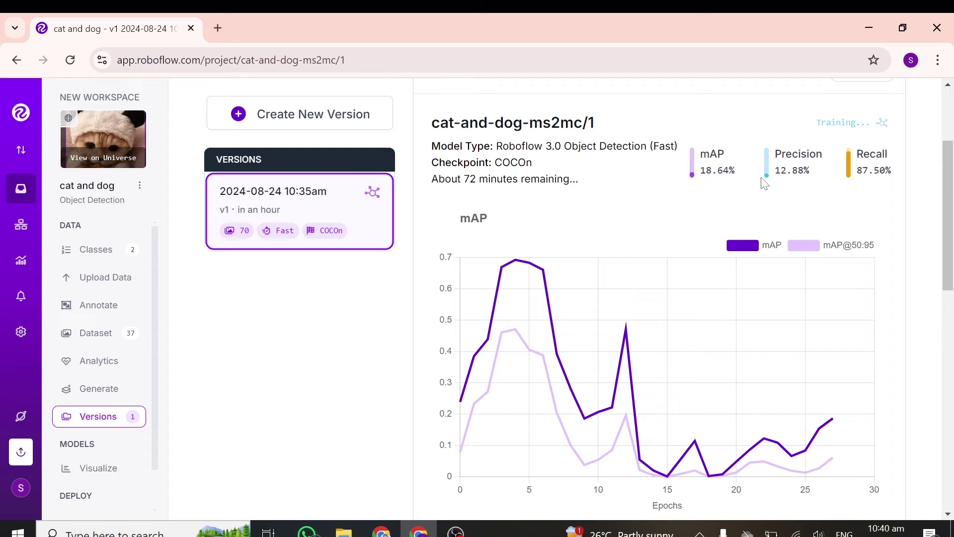
scroll(713, 196, "down", 5)
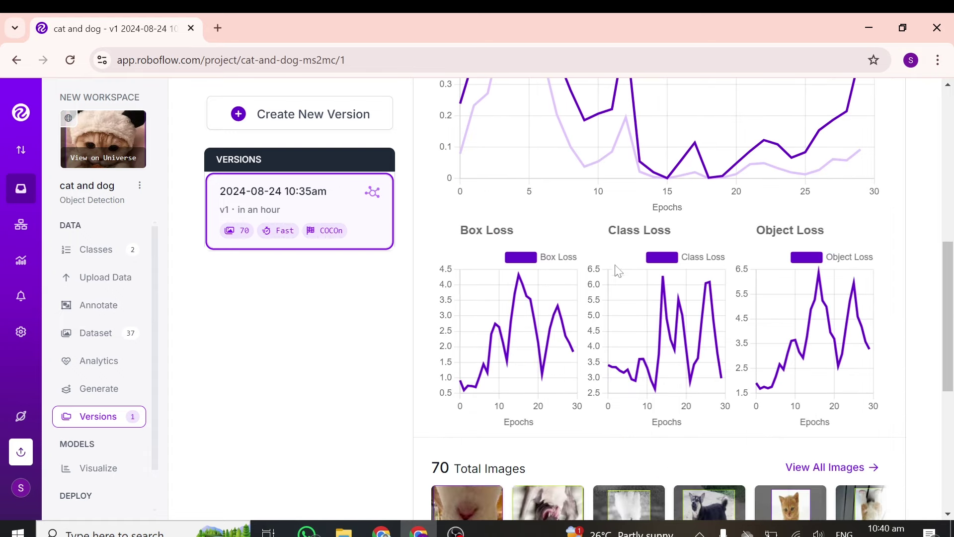
scroll(606, 276, "down", 5)
scroll(608, 271, "down", 1)
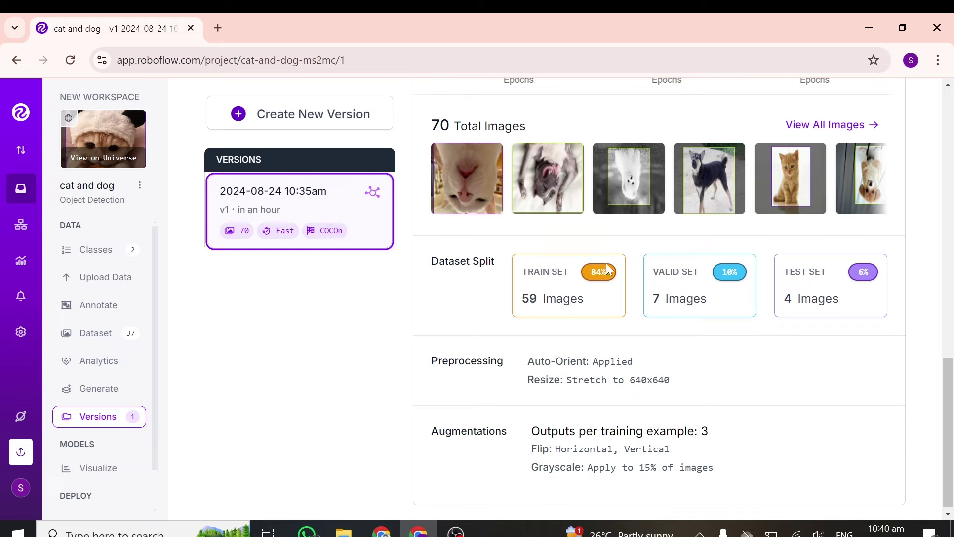
scroll(557, 268, "up", 10)
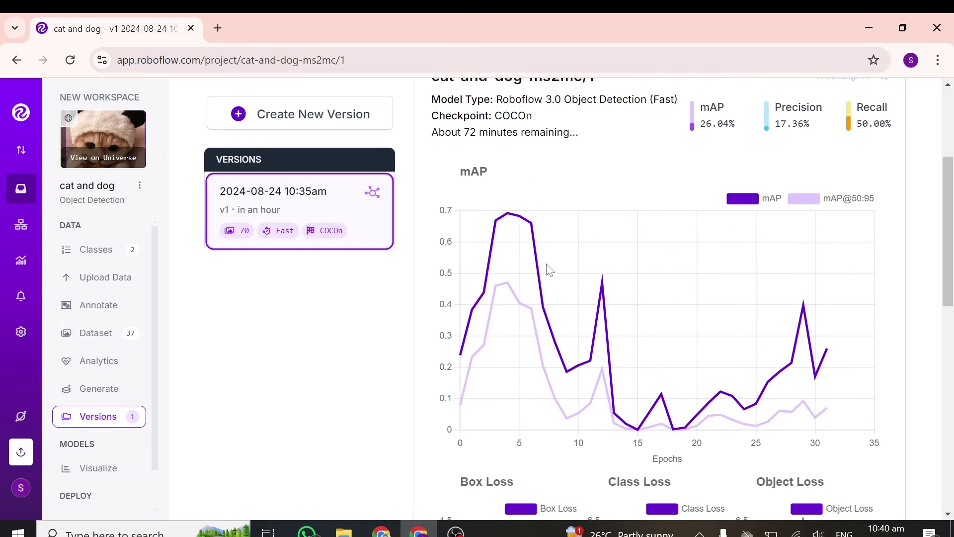
scroll(554, 268, "up", 3)
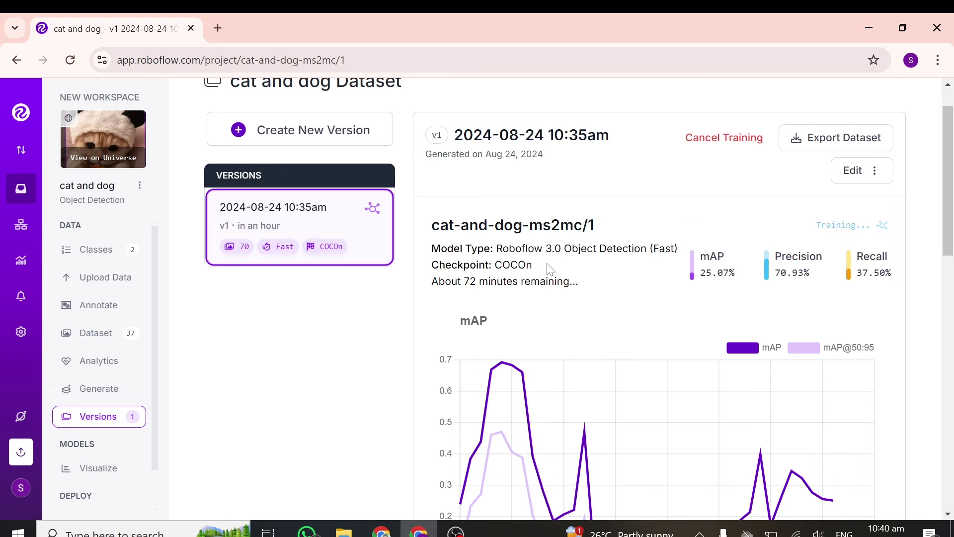
scroll(589, 242, "down", 9)
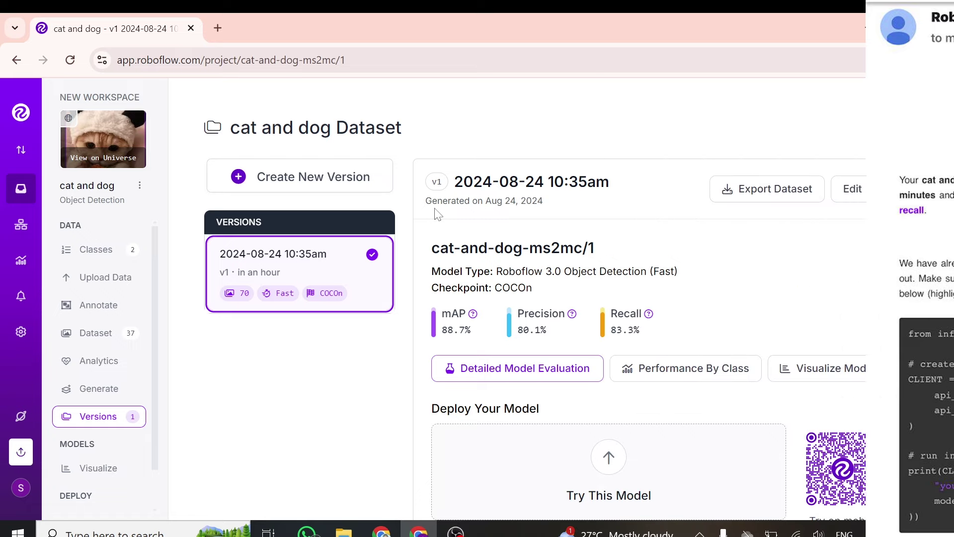
Examine the trained model's results and read the explanation of its precision metric.
scroll(599, 274, "down", 6)
scroll(599, 282, "up", 6)
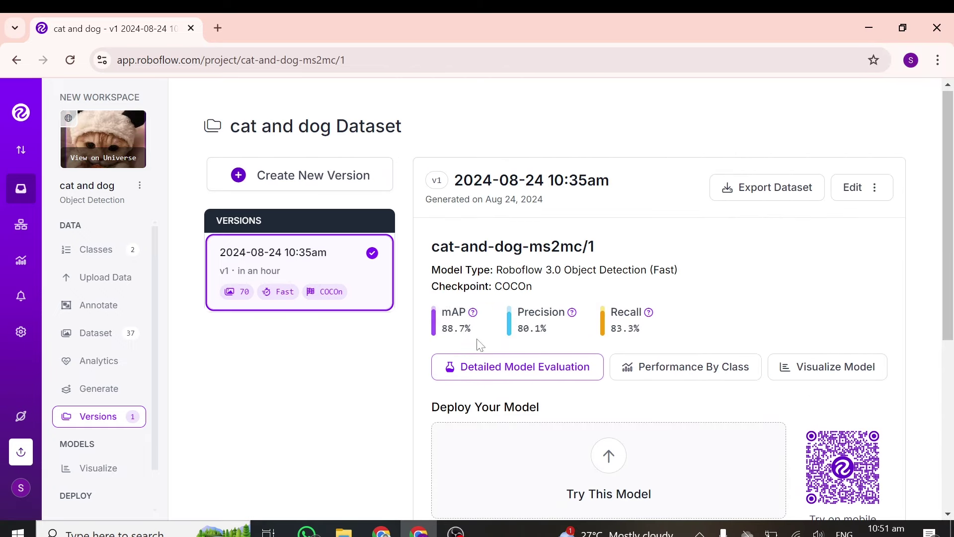
mouse_move(555, 321)
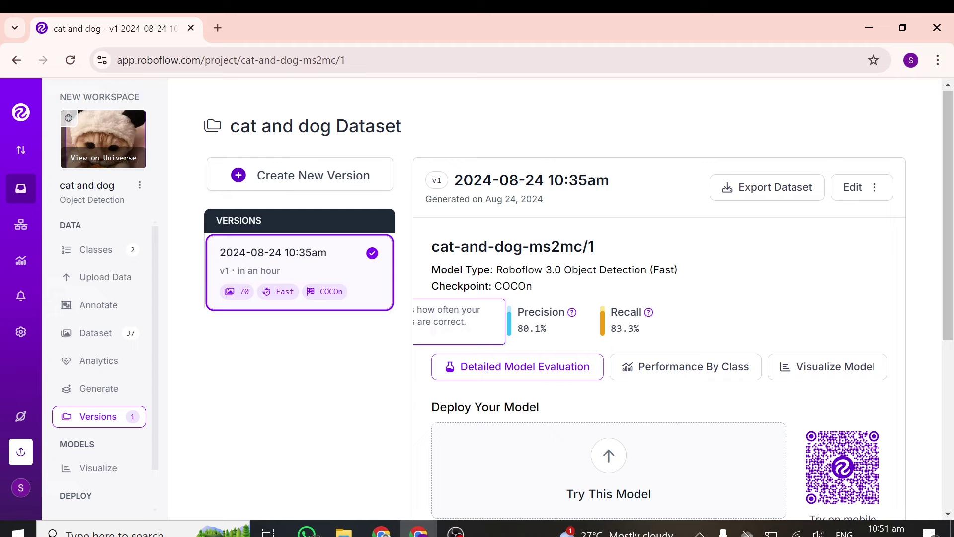
Review the average precision by class for the validation and test sets, view the training graphs, and close the metrics.
left_click(681, 378)
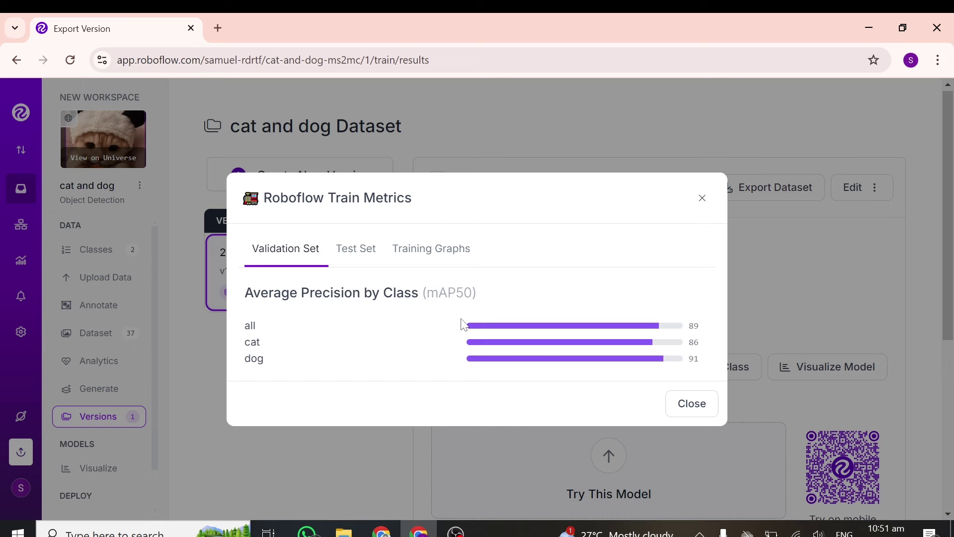
left_click(362, 253)
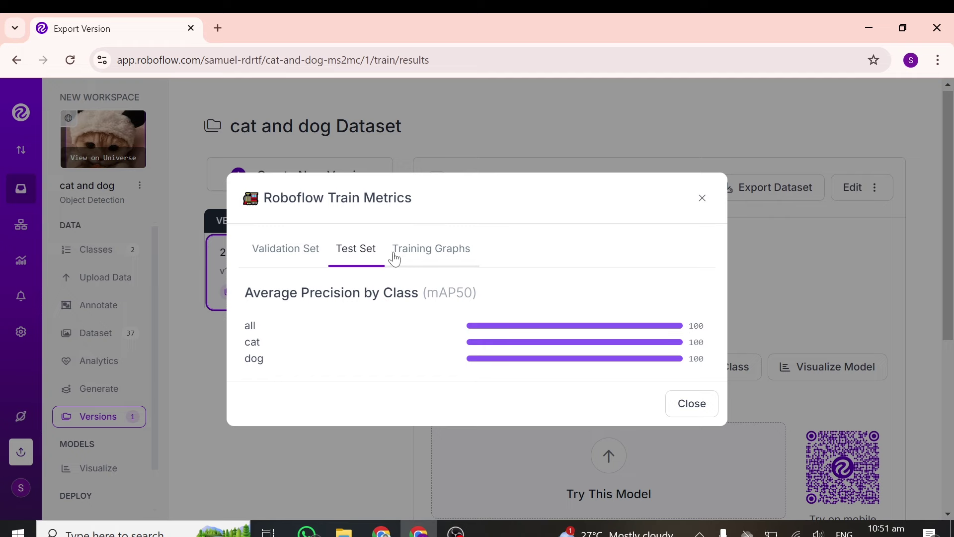
left_click(418, 258)
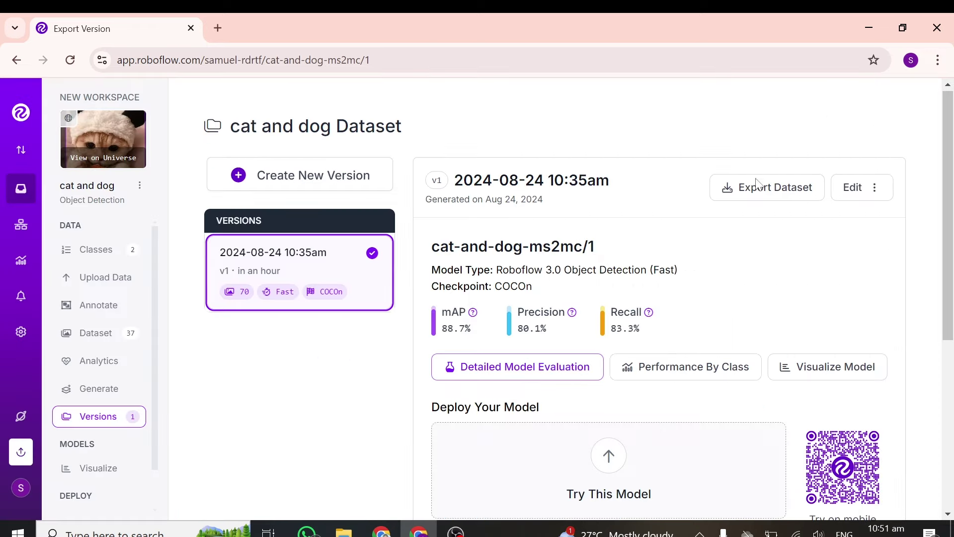
left_click(839, 111)
View the model's visualization page with its sample prediction and thresholds, and return to the dataset version page.
left_click(806, 369)
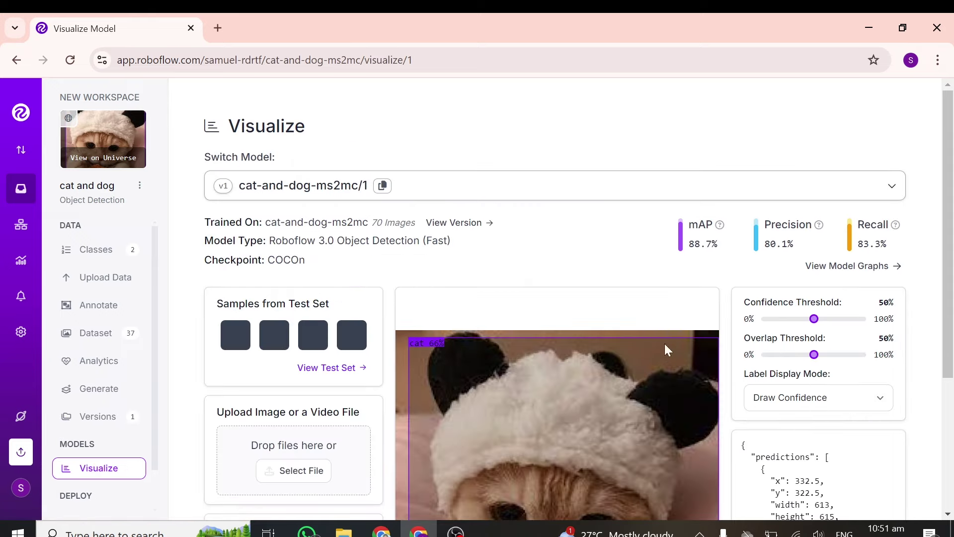
scroll(621, 388, "down", 4)
scroll(563, 330, "up", 5)
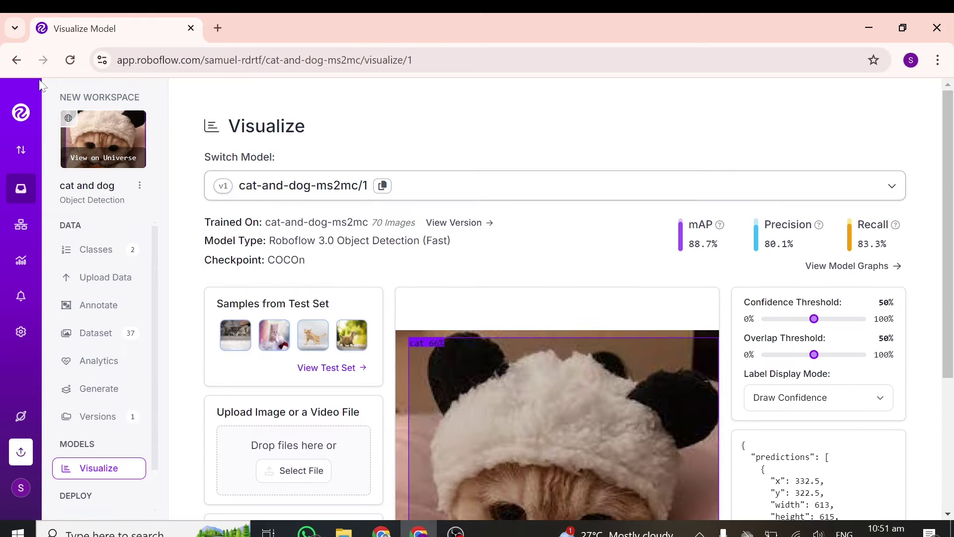
left_click(21, 66)
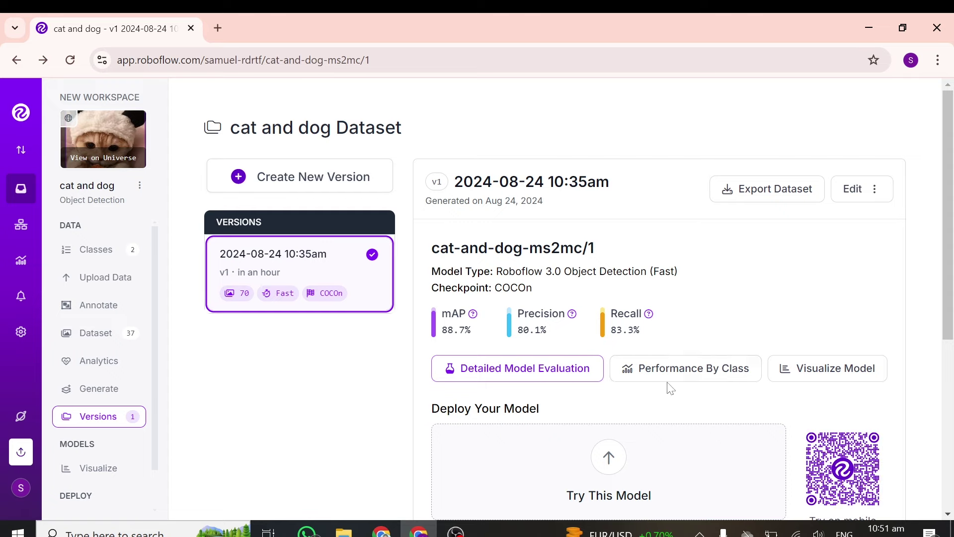
Examine the training graphs for the train and validation losses, precision, recall and mAP, and close the metrics.
left_click(682, 374)
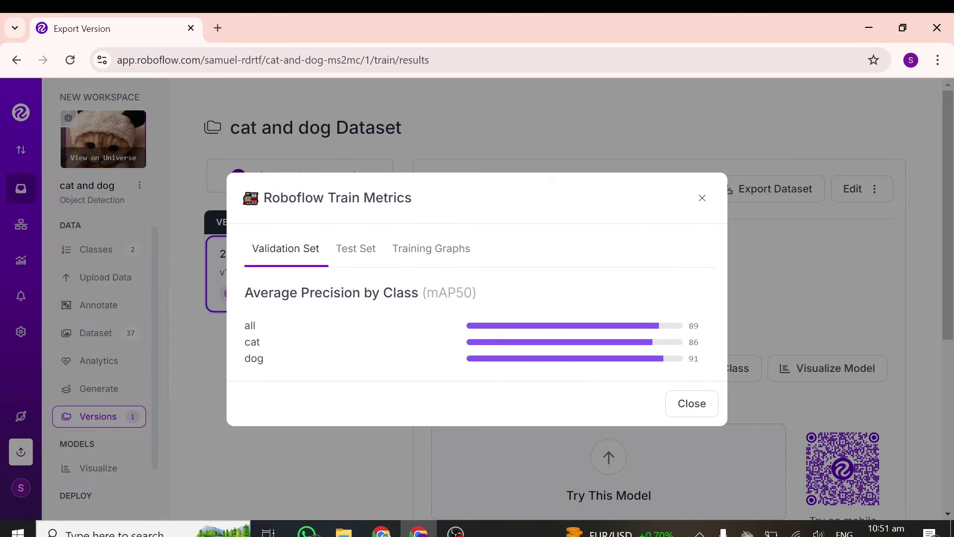
left_click(443, 249)
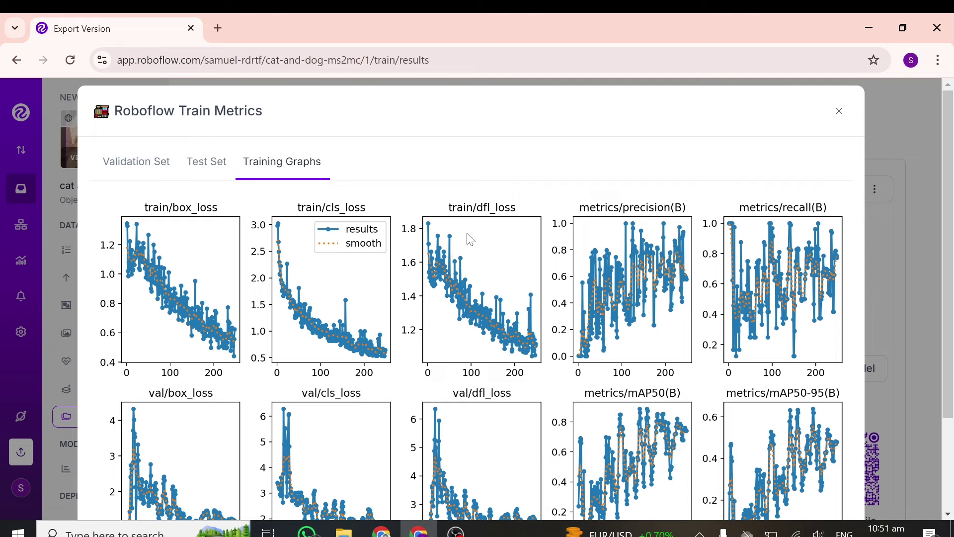
scroll(470, 240, "down", 3)
scroll(455, 278, "up", 3)
scroll(395, 300, "down", 3)
scroll(396, 291, "up", 3)
scroll(412, 267, "down", 3)
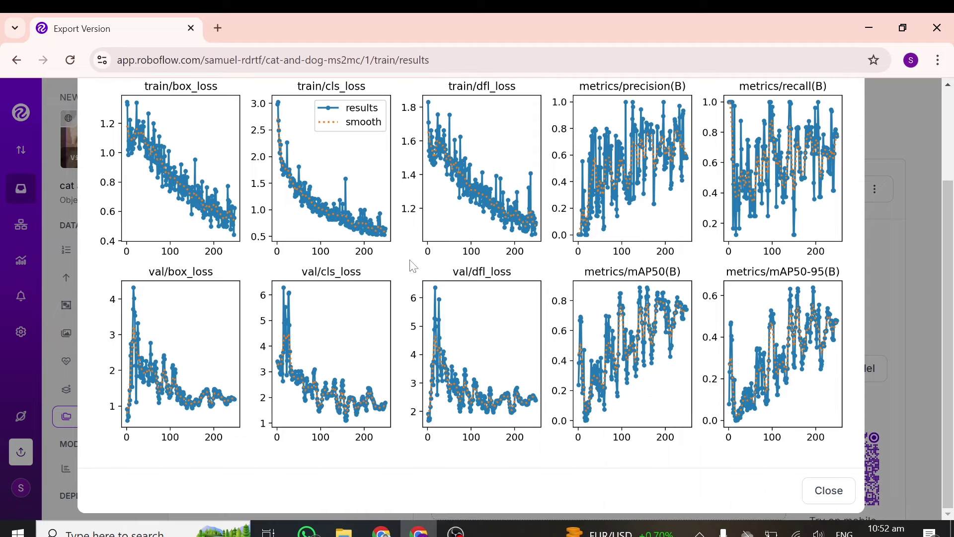
scroll(411, 267, "up", 3)
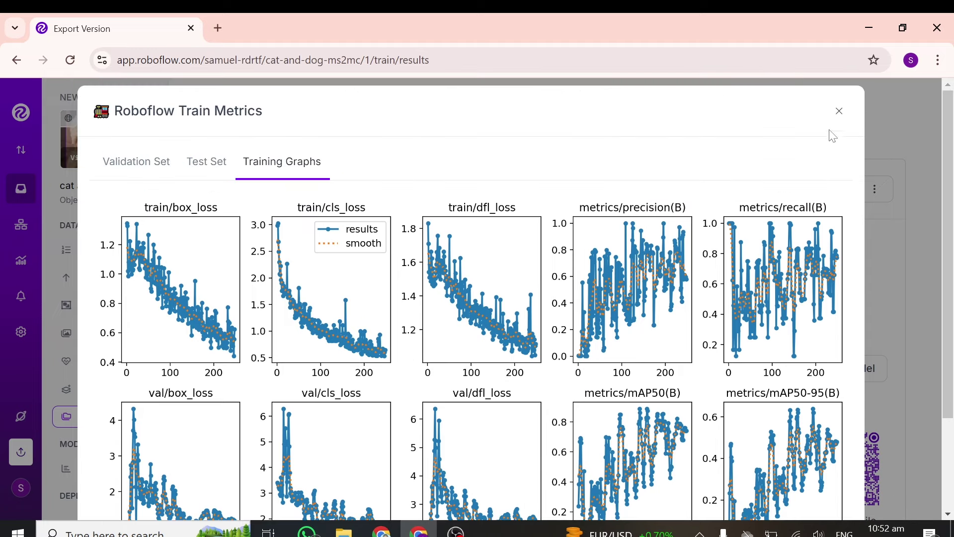
left_click(839, 112)
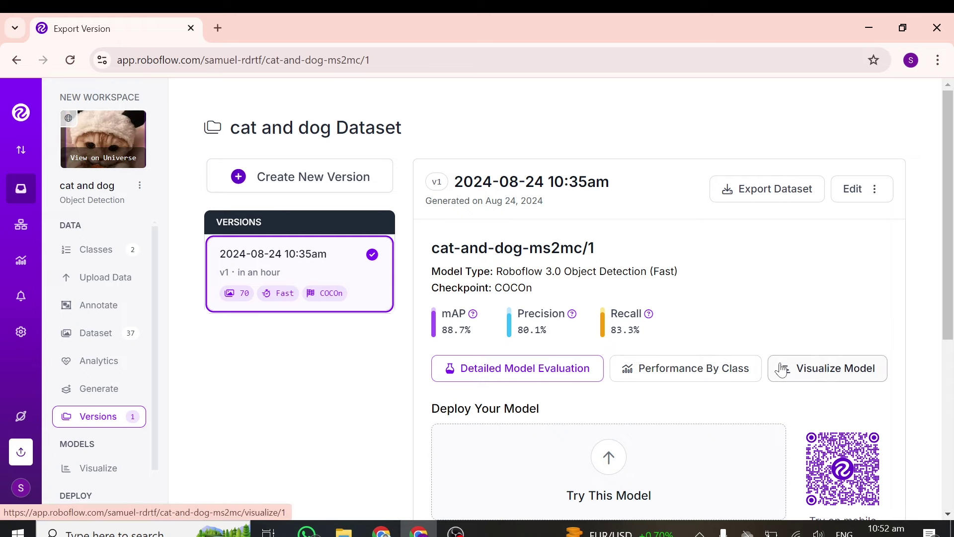
Look over the model's deployment options and open the example web app to inspect its inference form.
scroll(845, 368, "down", 6)
scroll(795, 323, "up", 3)
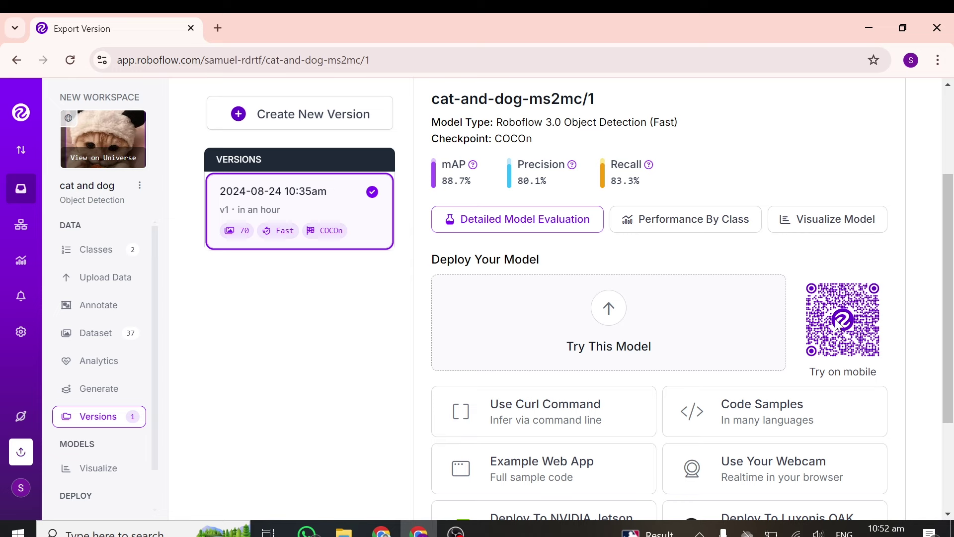
scroll(610, 332, "down", 3)
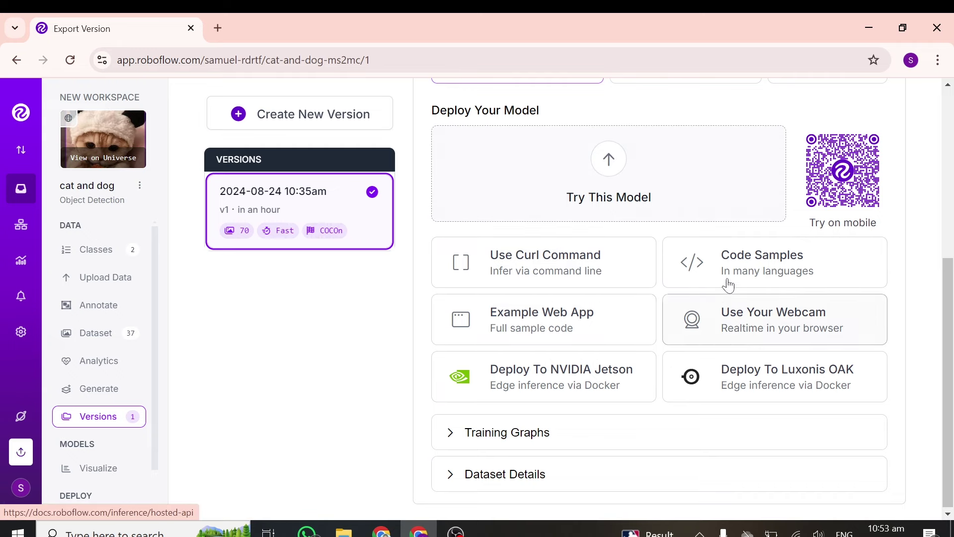
left_click(568, 327)
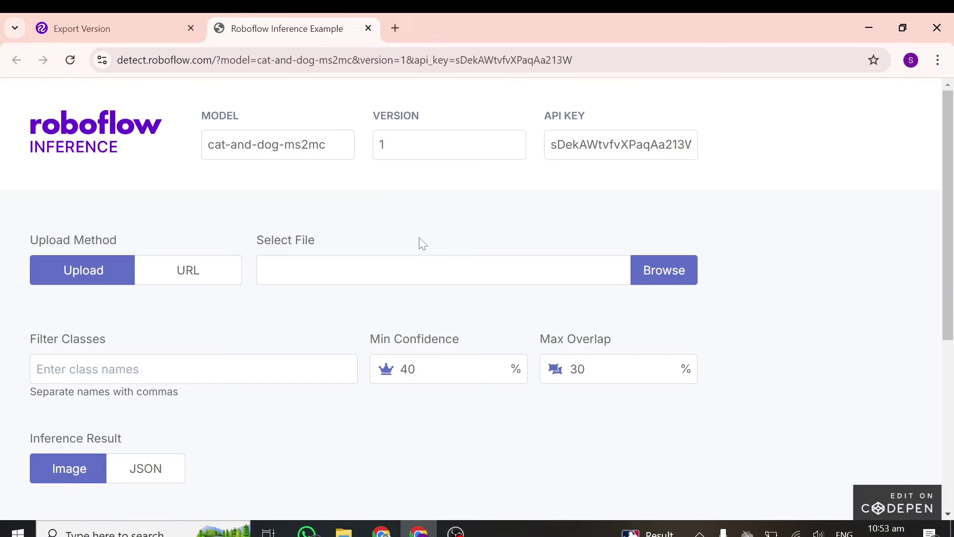
scroll(422, 244, "down", 5)
scroll(435, 248, "up", 5)
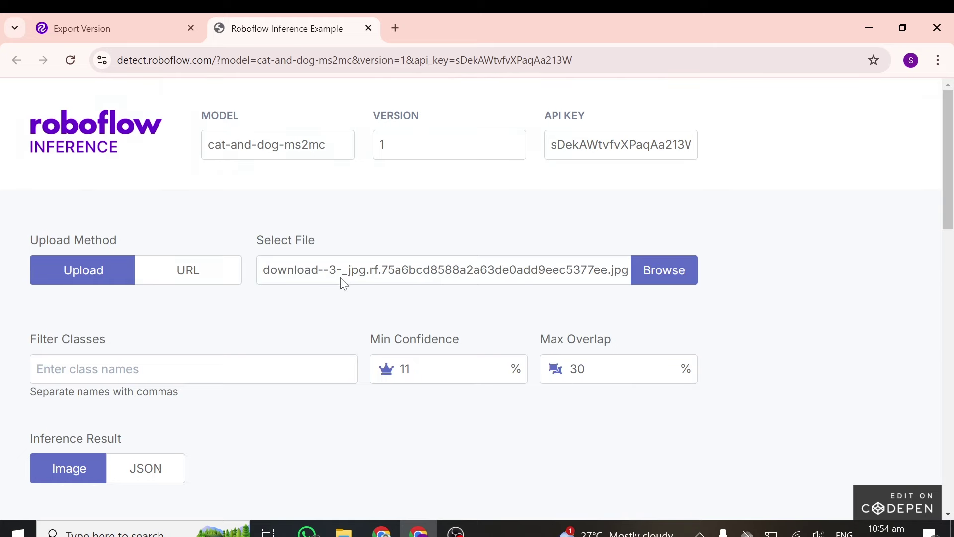
Return to the dataset version page and open the deployment code samples documentation for object detection.
left_click(88, 23)
scroll(481, 282, "up", 3)
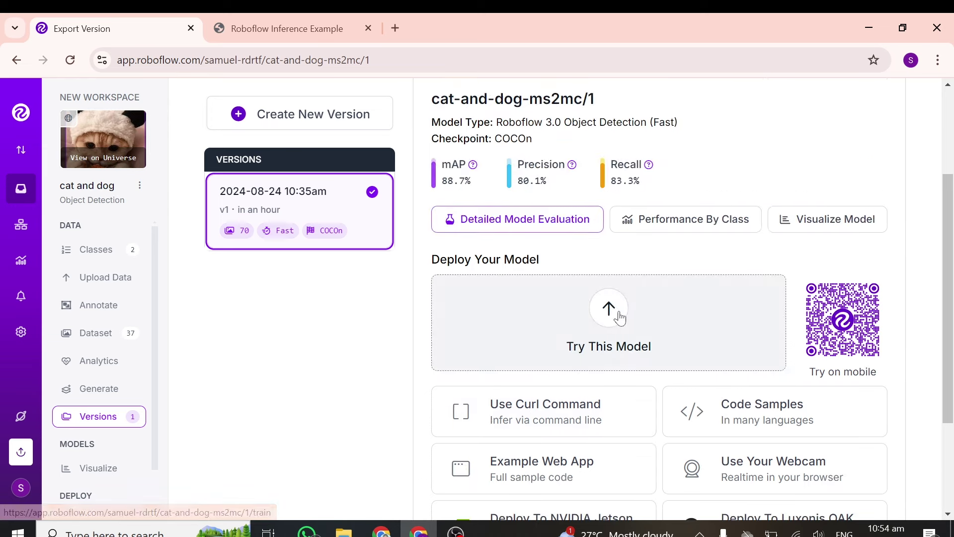
scroll(728, 336, "down", 3)
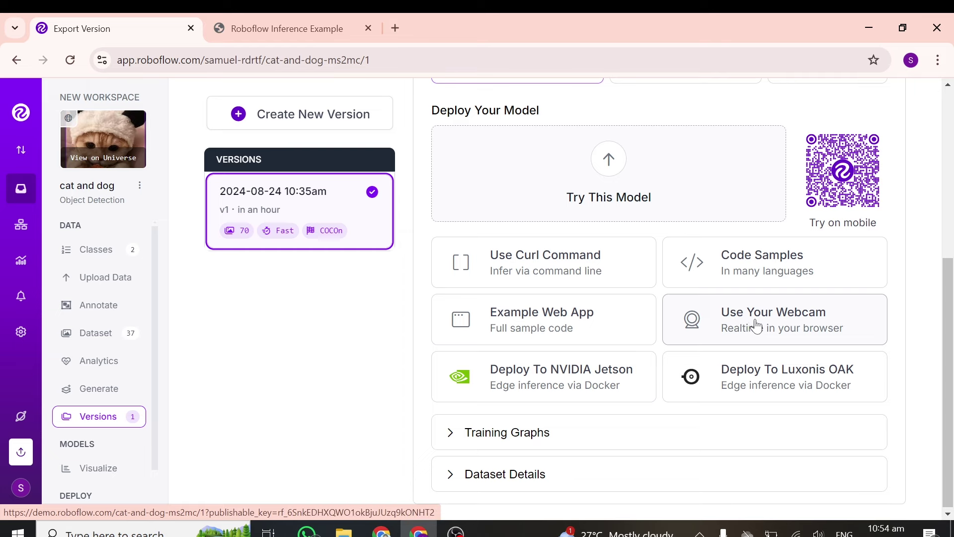
left_click(760, 278)
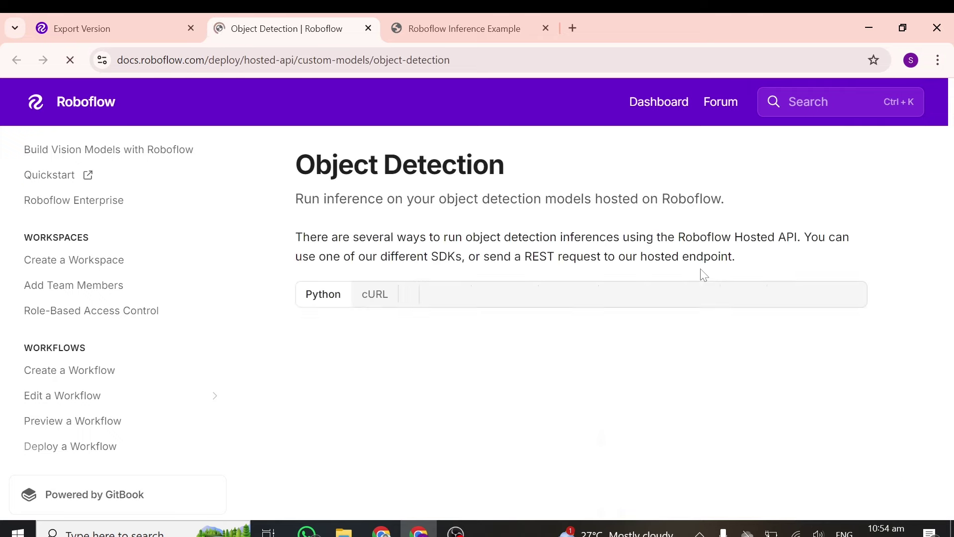
scroll(541, 347, "down", 5)
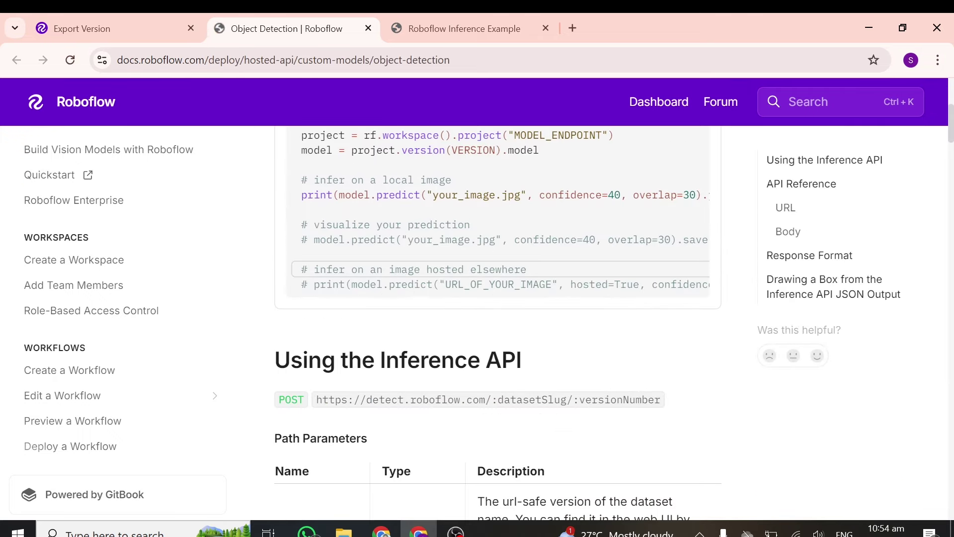
scroll(365, 278, "up", 3)
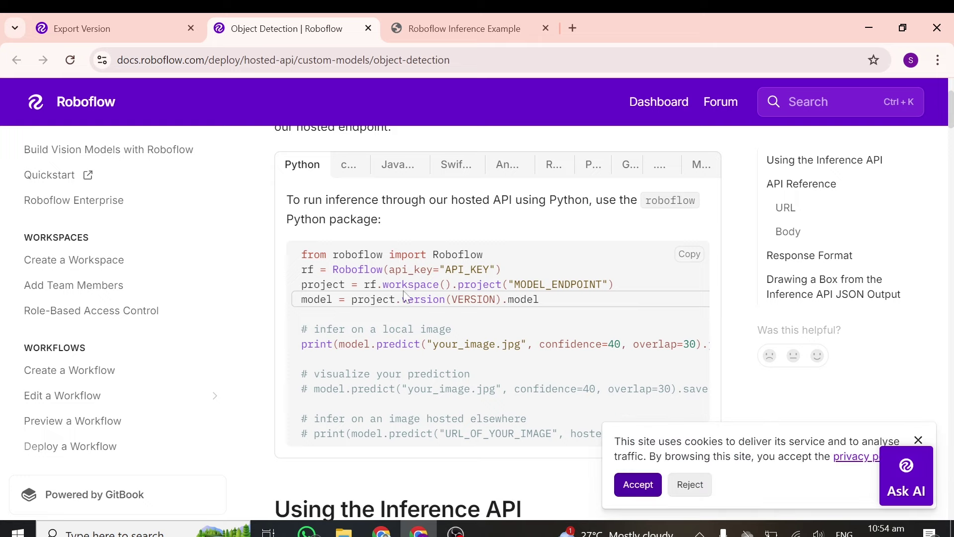
Compare the cURL, JavaScript and Swift inference code samples and go back to the Python sample.
left_click(349, 166)
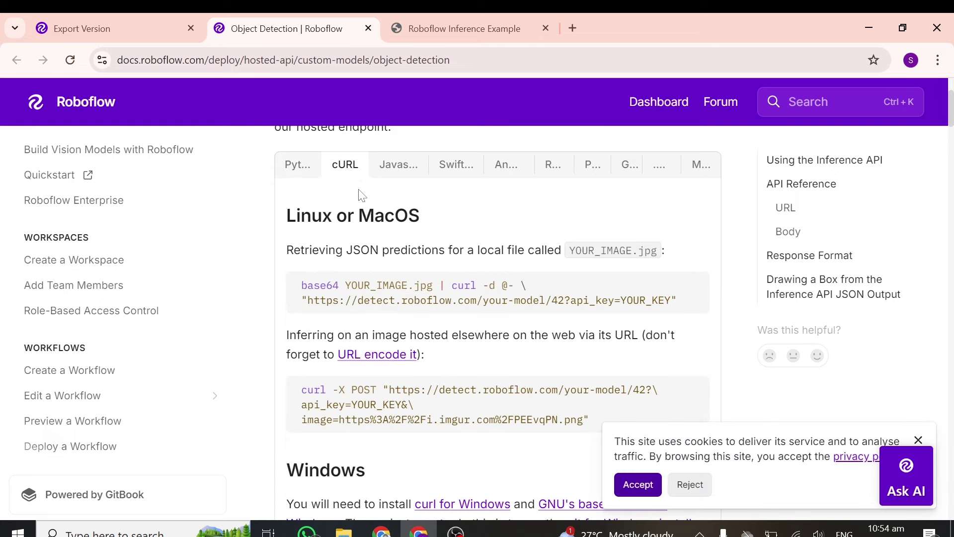
left_click(412, 166)
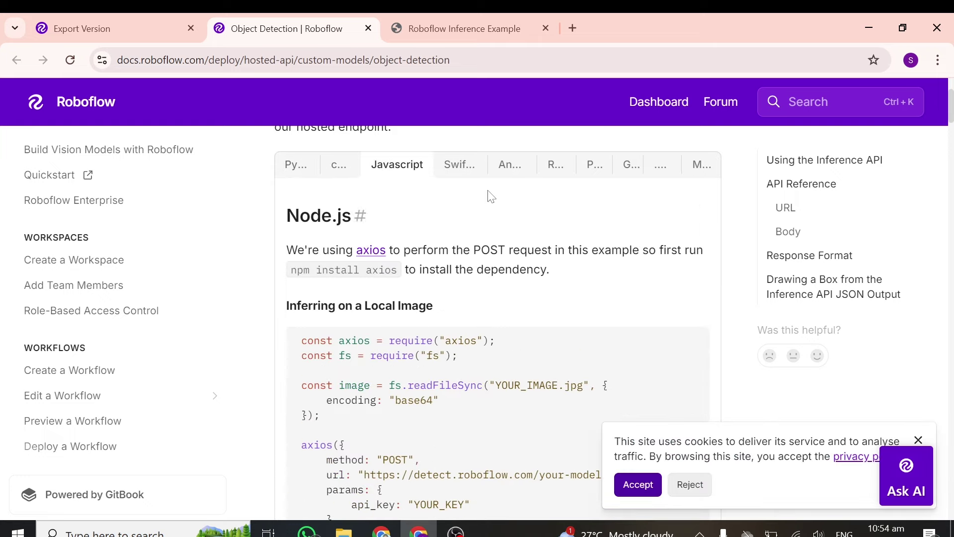
left_click(463, 171)
left_click(297, 167)
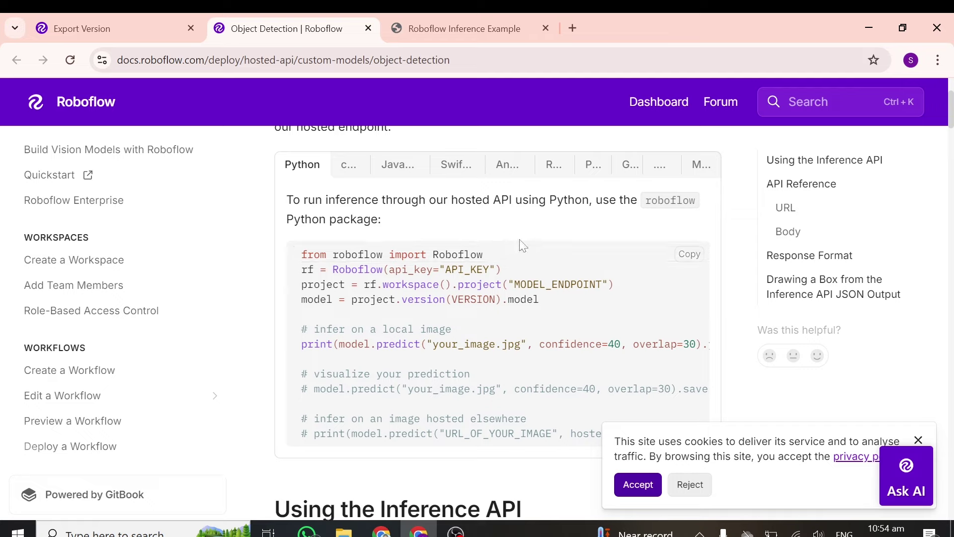
Read through the Inference API section, including its path and query parameters such as overlap and confidence.
scroll(491, 271, "down", 5)
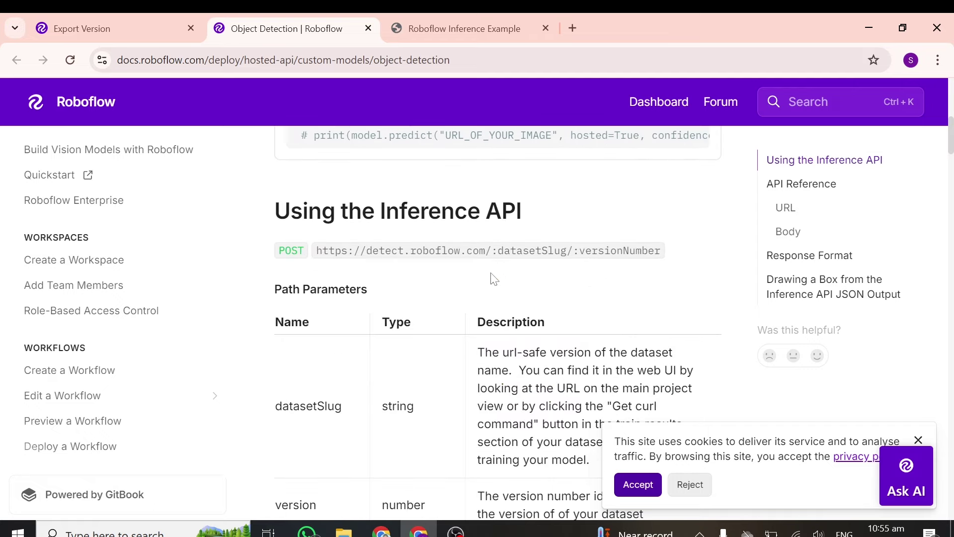
scroll(492, 286, "up", 2)
scroll(492, 288, "down", 15)
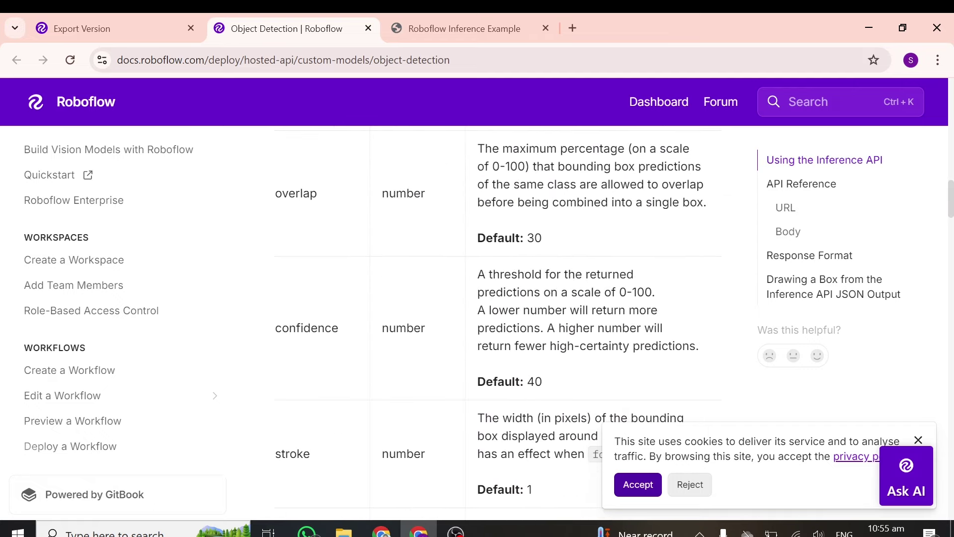
scroll(497, 323, "up", 20)
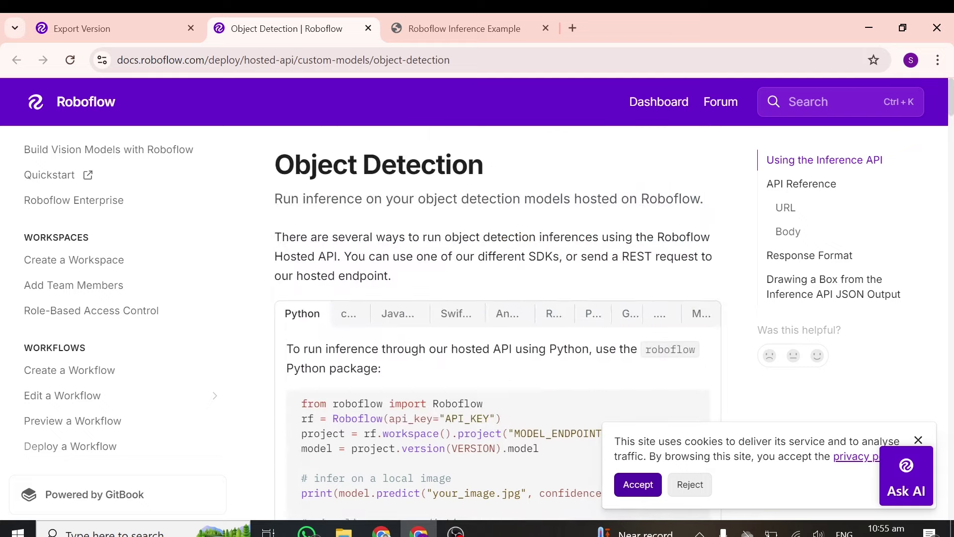
Return to the dataset version page and try the model on a kitten image file.
left_click(147, 26)
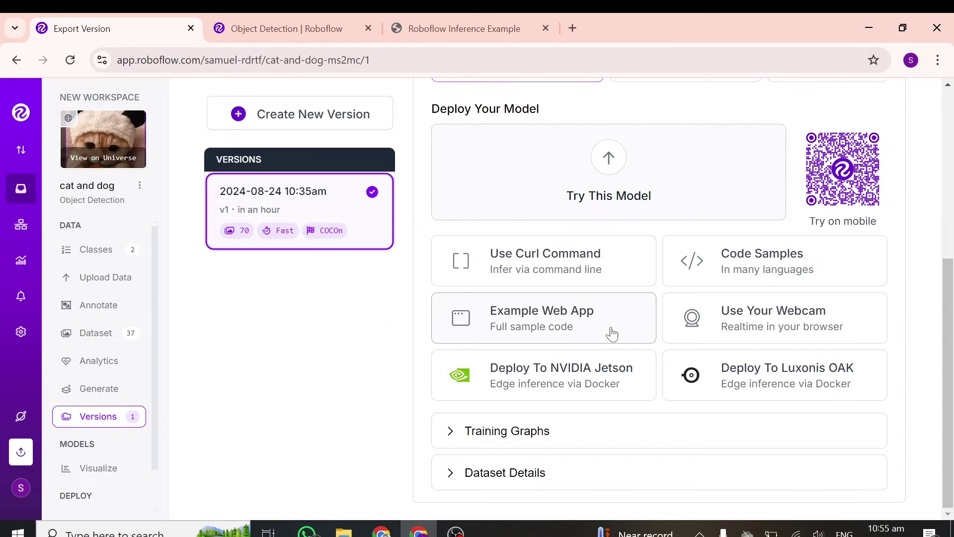
scroll(560, 390, "up", 6)
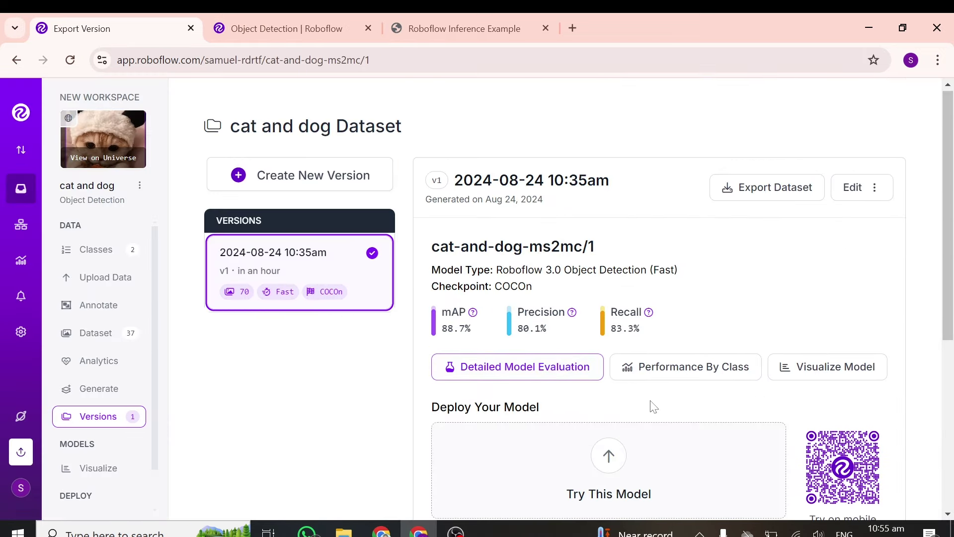
scroll(631, 367, "down", 3)
left_click(611, 331)
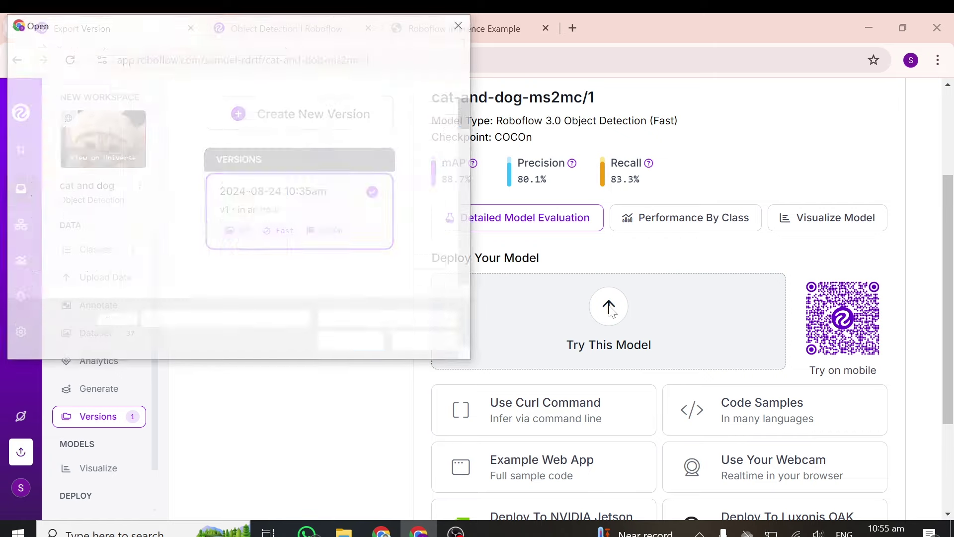
scroll(256, 224, "down", 1)
double_click(258, 222)
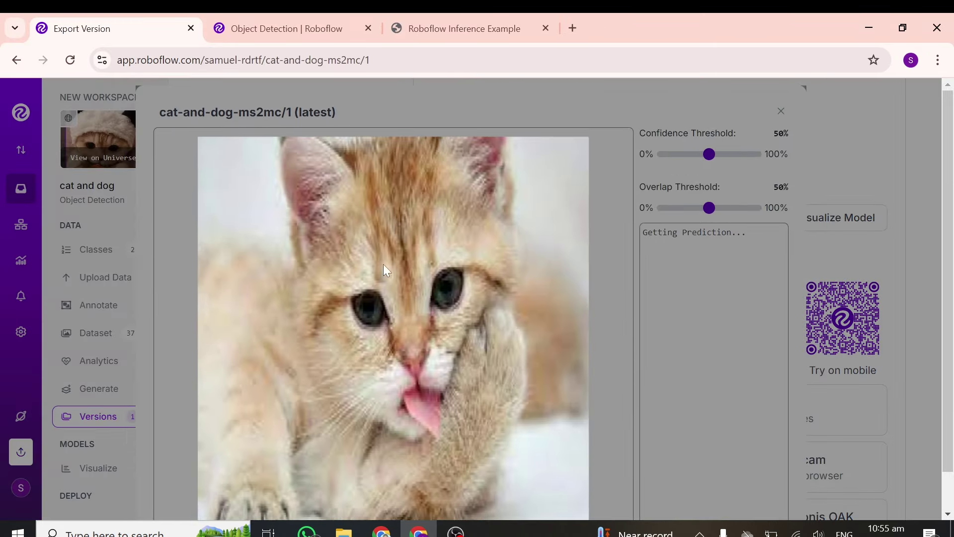
Set the confidence threshold for the kitten image prediction to 14%.
scroll(465, 315, "down", 1)
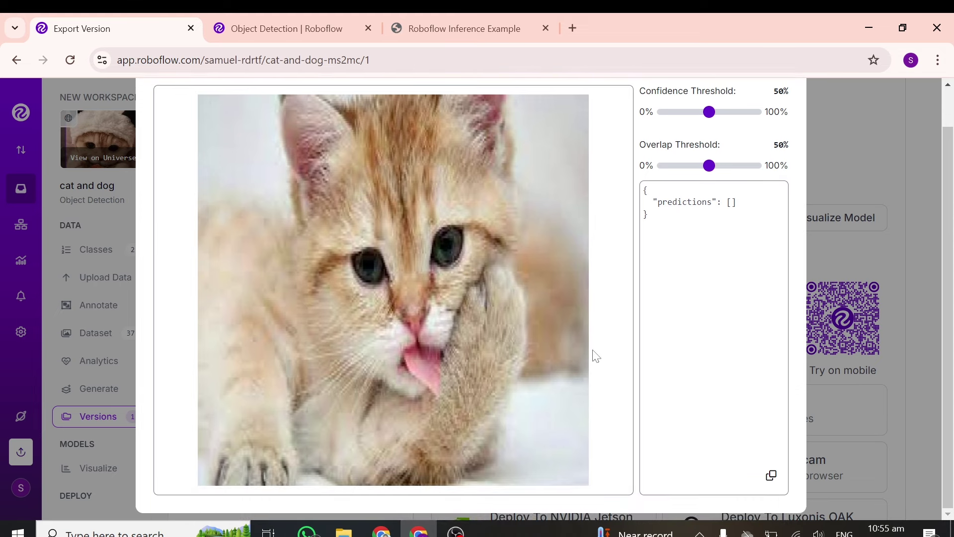
scroll(596, 356, "up", 1)
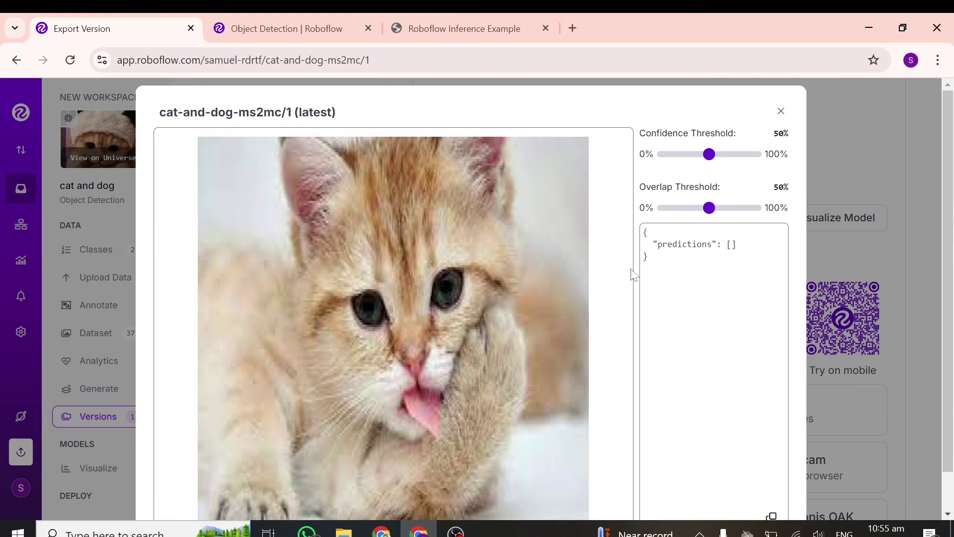
left_click_drag(710, 157, 675, 156)
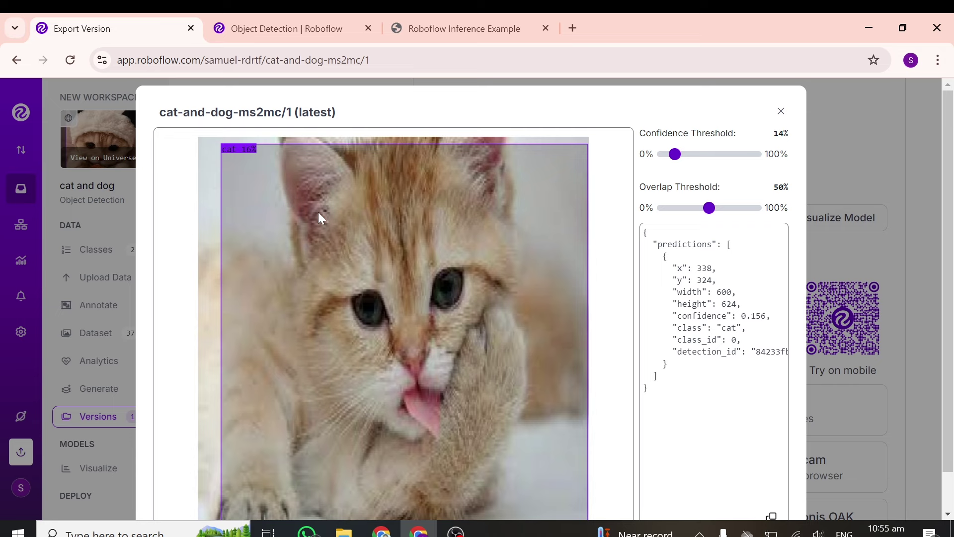
Examine the kitten's bounding box together with its coordinates and size in the prediction JSON.
scroll(318, 248, "down", 1)
scroll(306, 274, "up", 1)
left_click_drag(644, 263, 746, 297)
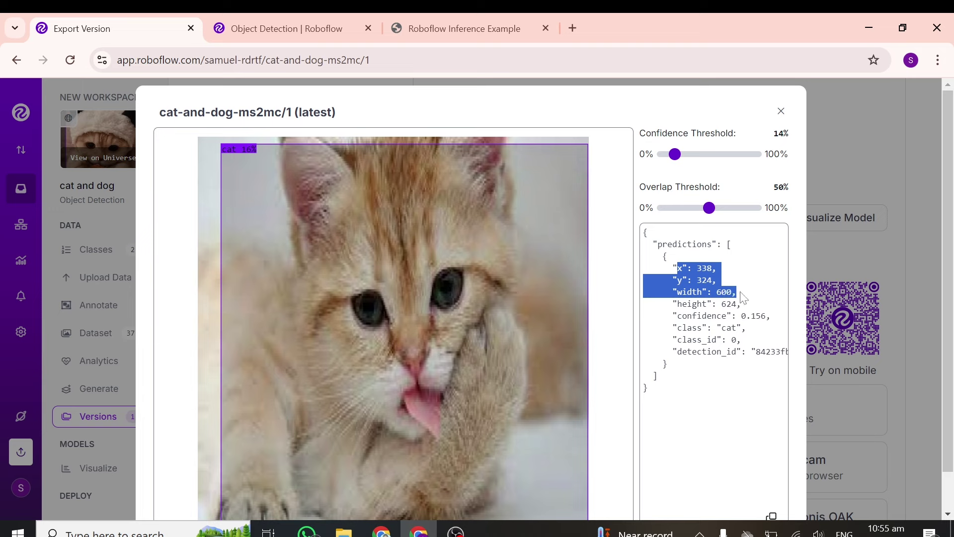
left_click(751, 297)
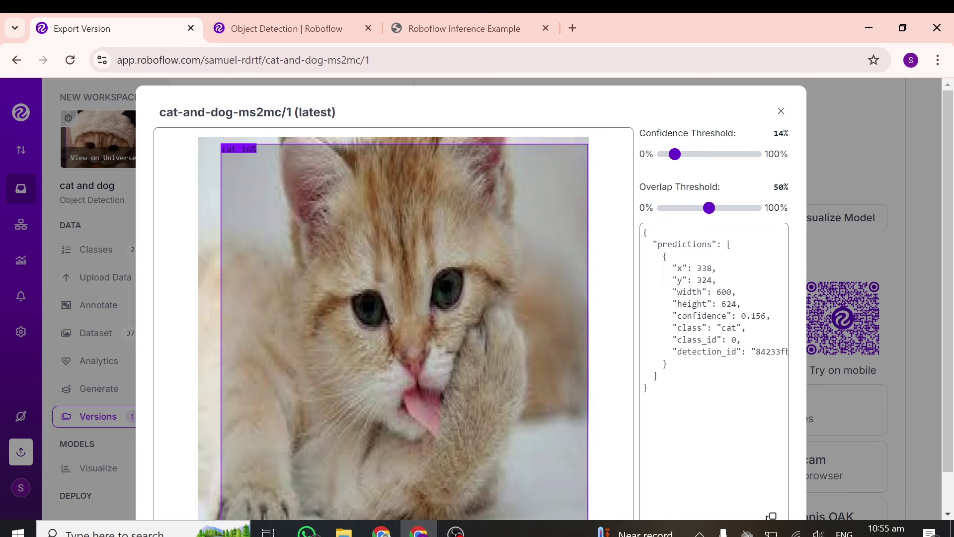
Close the kitten prediction and look over the model metrics and deployment options on the dataset version page.
left_click(781, 111)
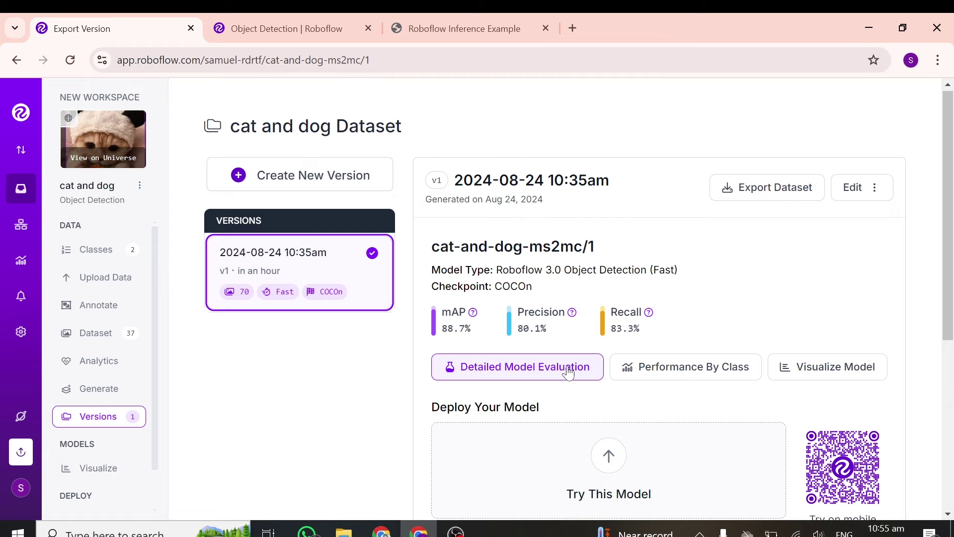
scroll(569, 373, "down", 6)
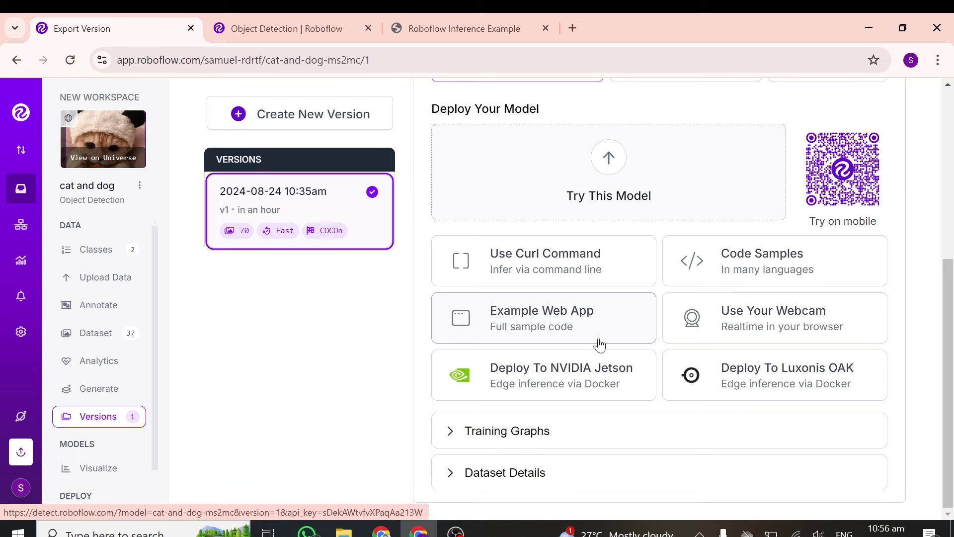
scroll(599, 367, "up", 5)
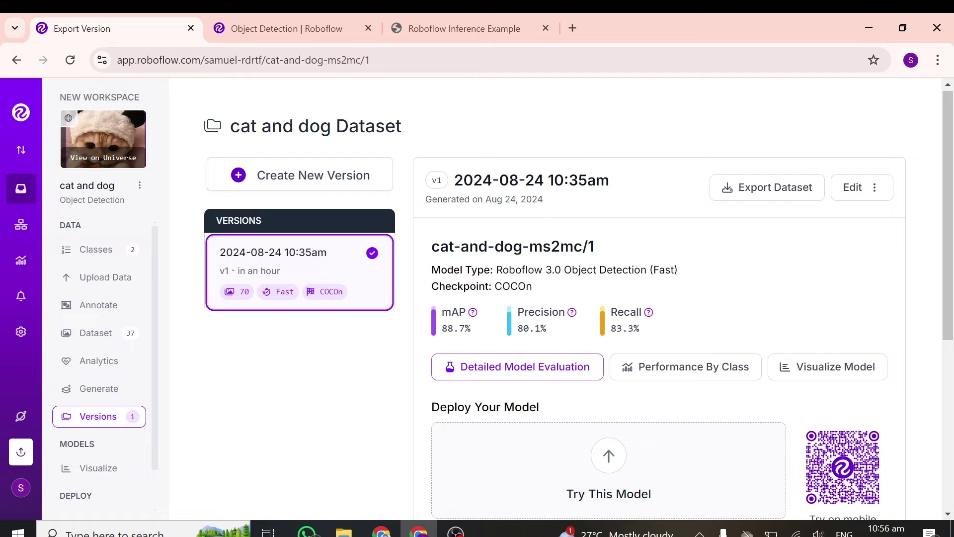
scroll(664, 298, "down", 5)
scroll(661, 323, "up", 5)
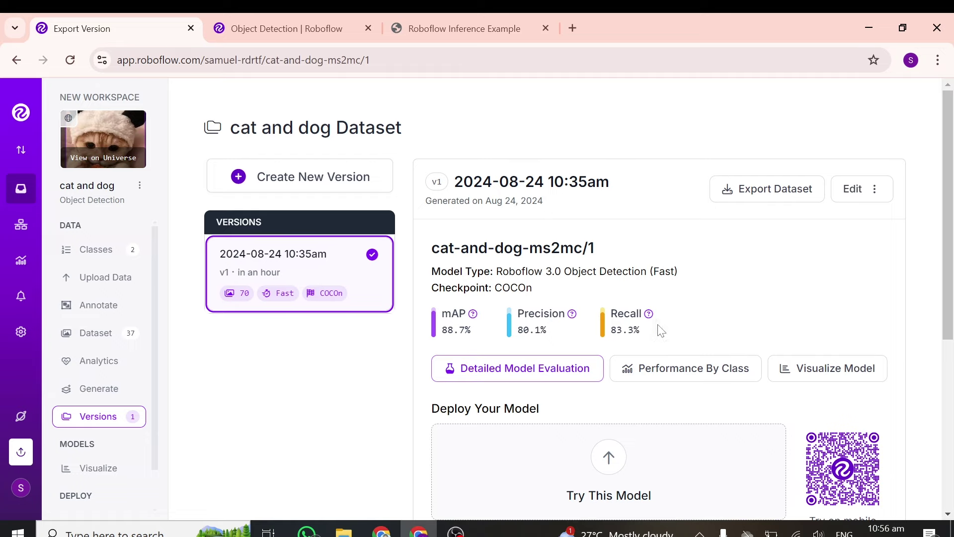
Start exporting the dataset version, review the available export formats and choose YOLOv8.
left_click(755, 189)
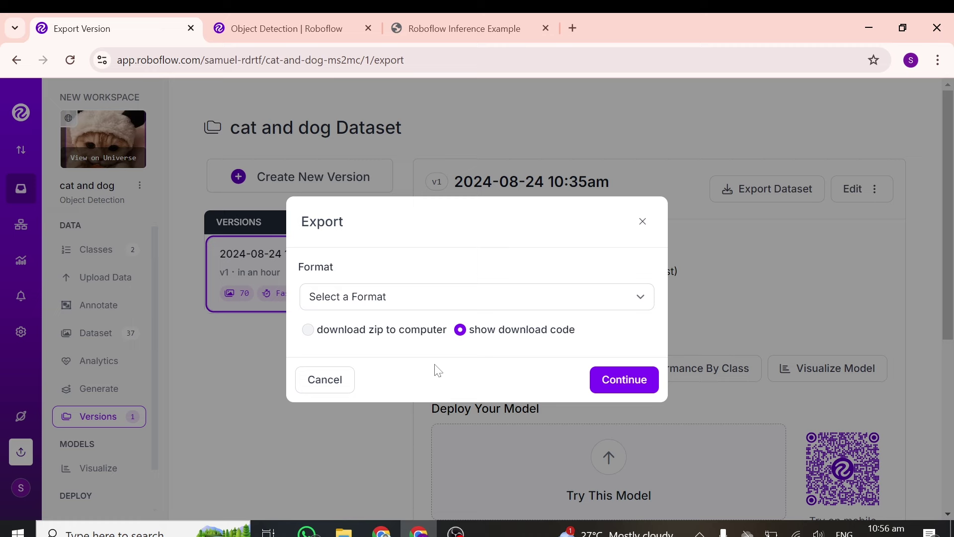
left_click(420, 306)
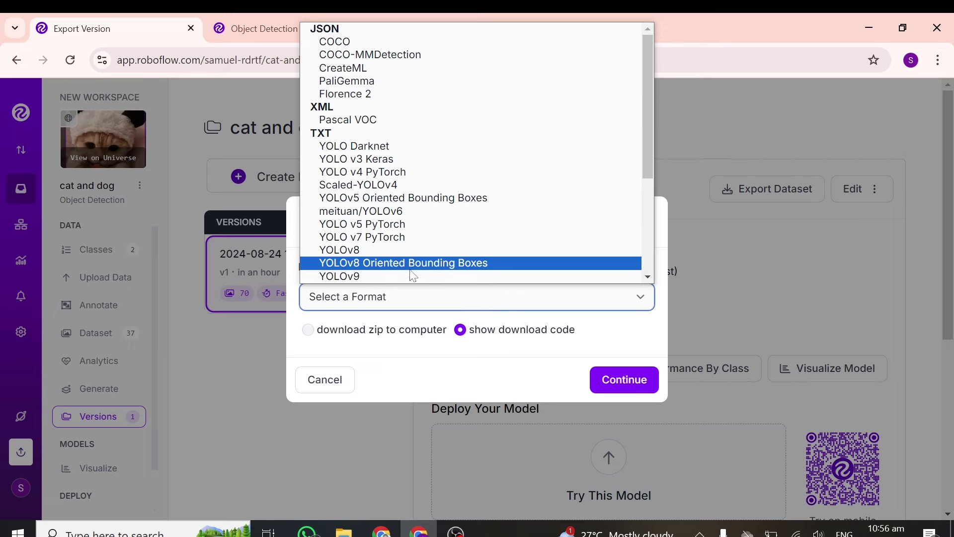
scroll(413, 273, "down", 3)
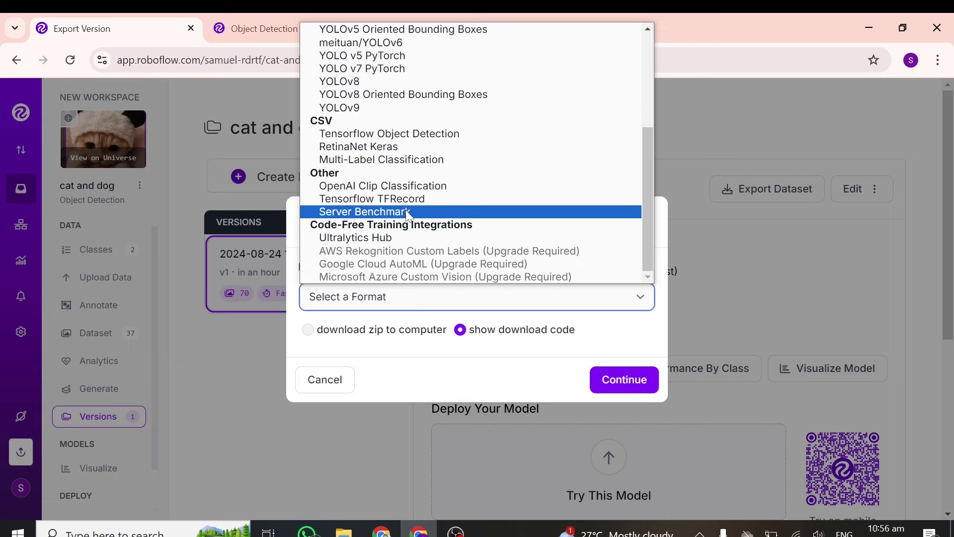
scroll(405, 210, "up", 3)
scroll(407, 227, "down", 3)
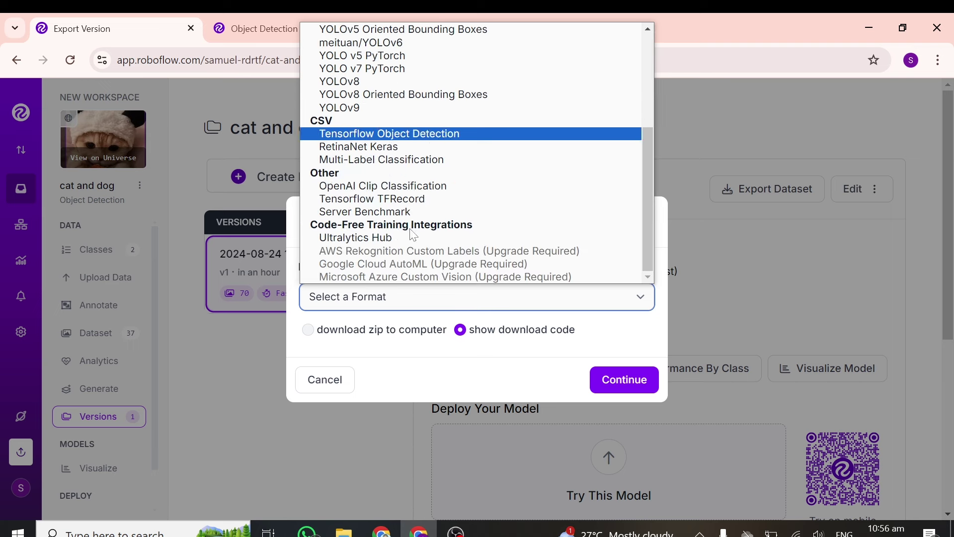
scroll(408, 189, "up", 3)
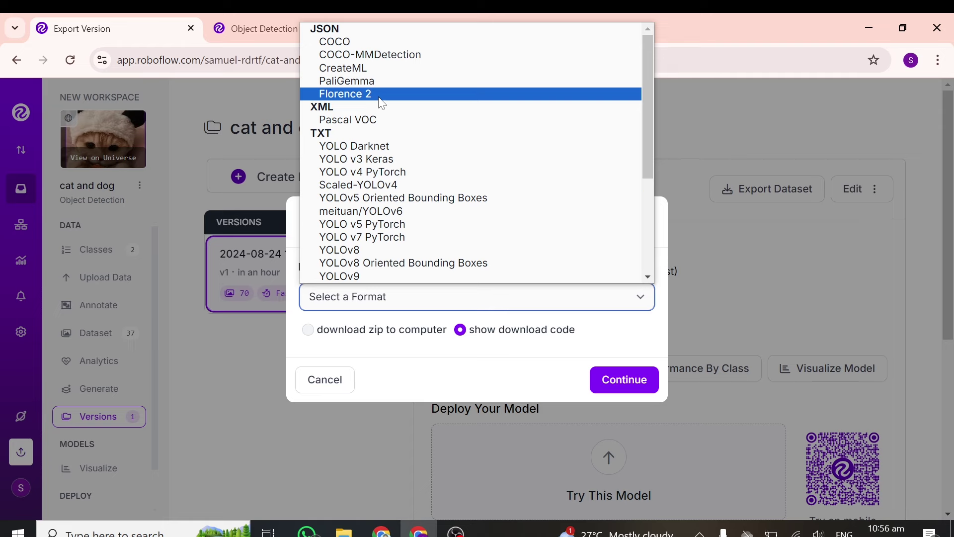
scroll(371, 184, "down", 3)
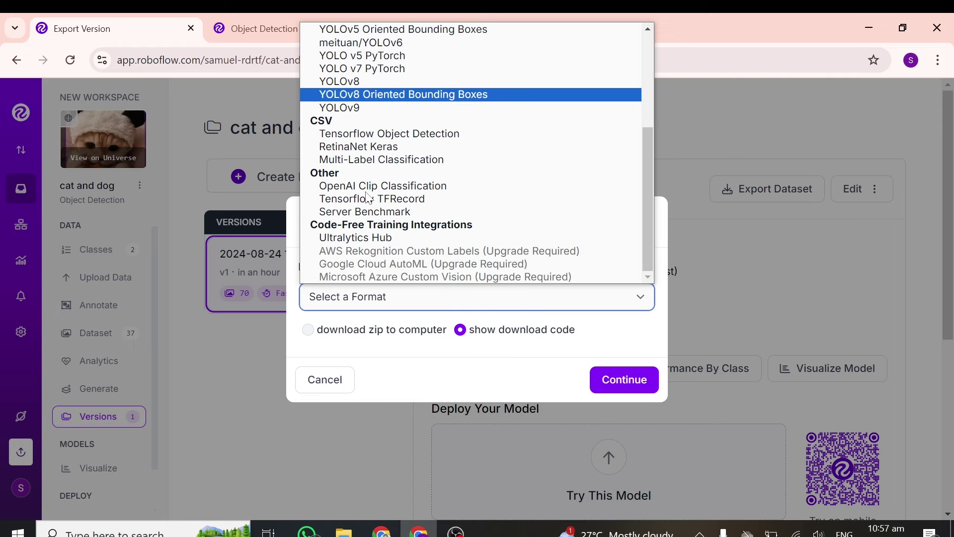
left_click(369, 84)
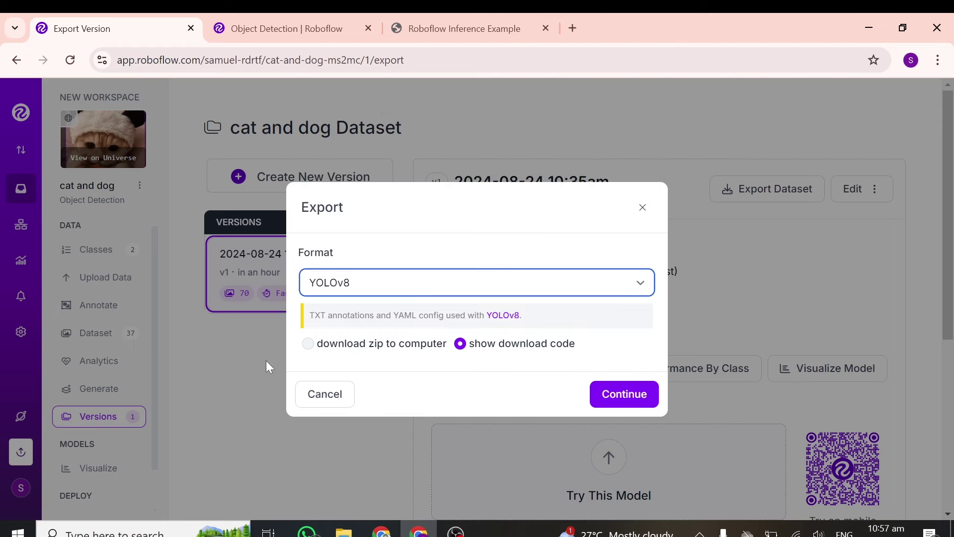
Generate the download code for the YOLOv8 export, view the Jupyter snippet and close it.
left_click(315, 353)
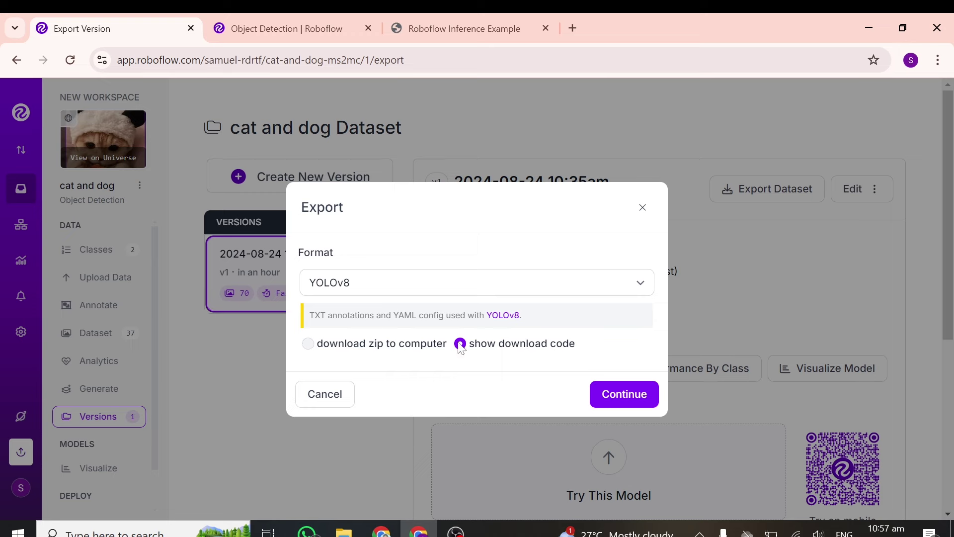
left_click(614, 395)
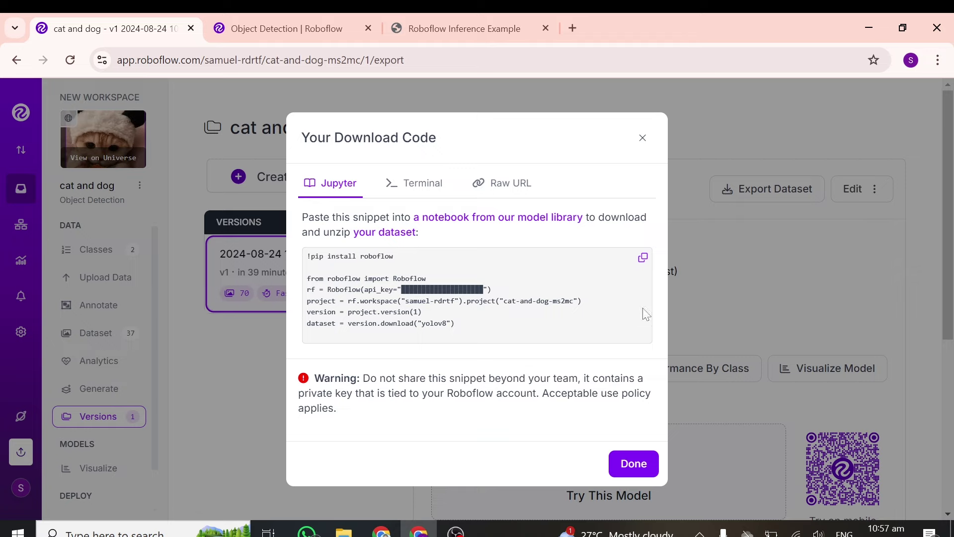
left_click(639, 136)
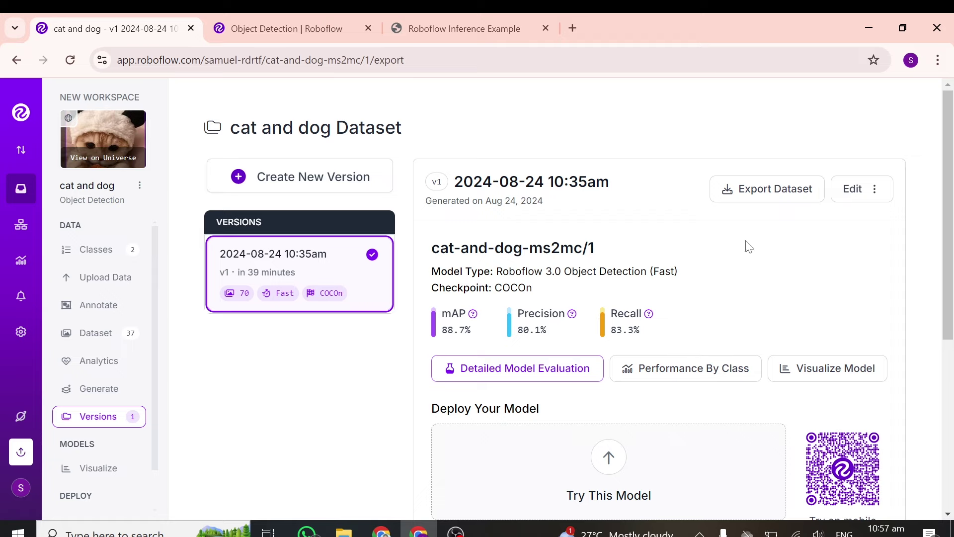
Export the dataset in YOLOv8 format as a zip to the computer and check the downloaded file.
left_click(755, 192)
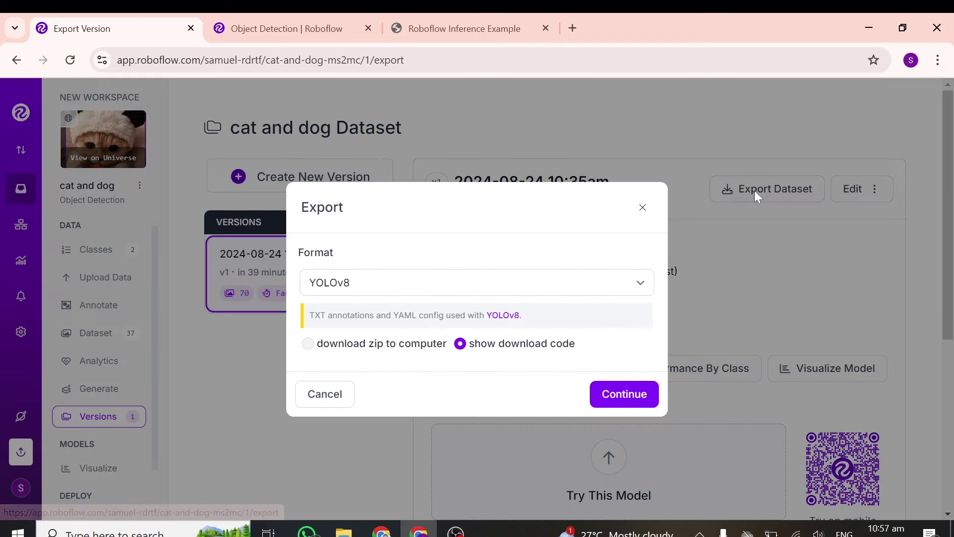
left_click(309, 343)
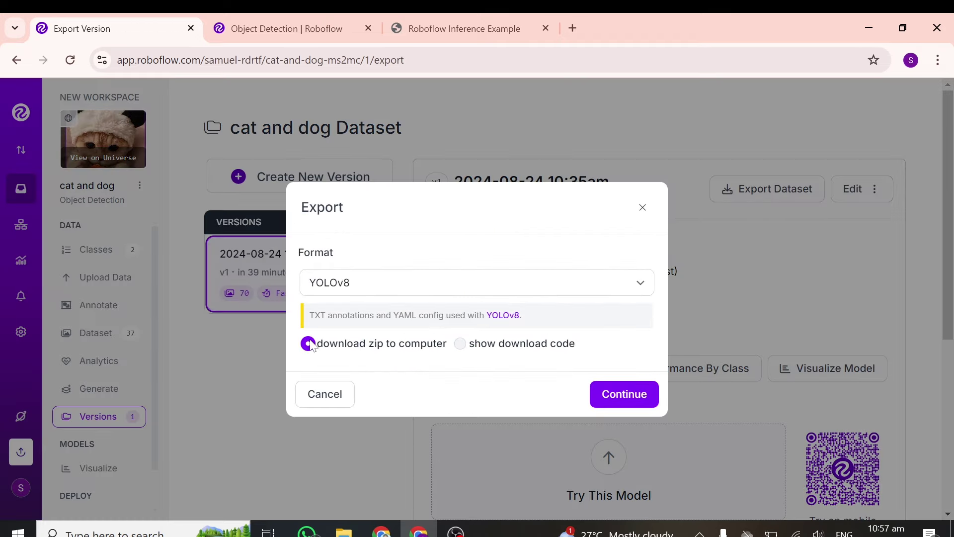
left_click(618, 394)
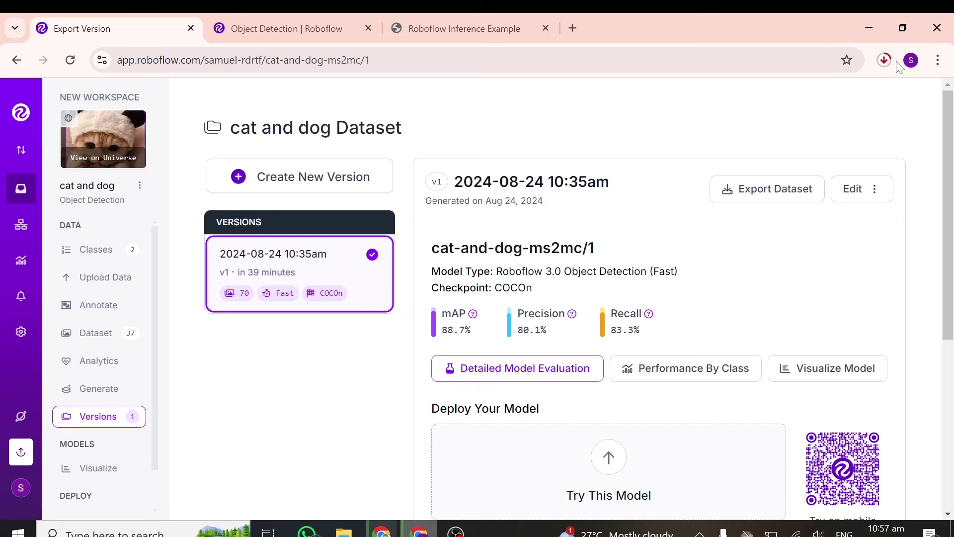
left_click(884, 60)
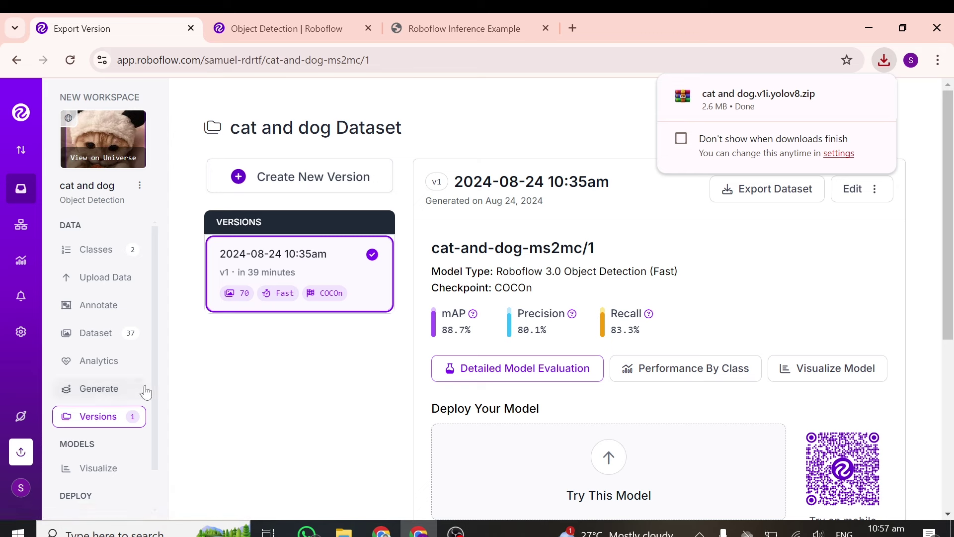
scroll(144, 392, "down", 1)
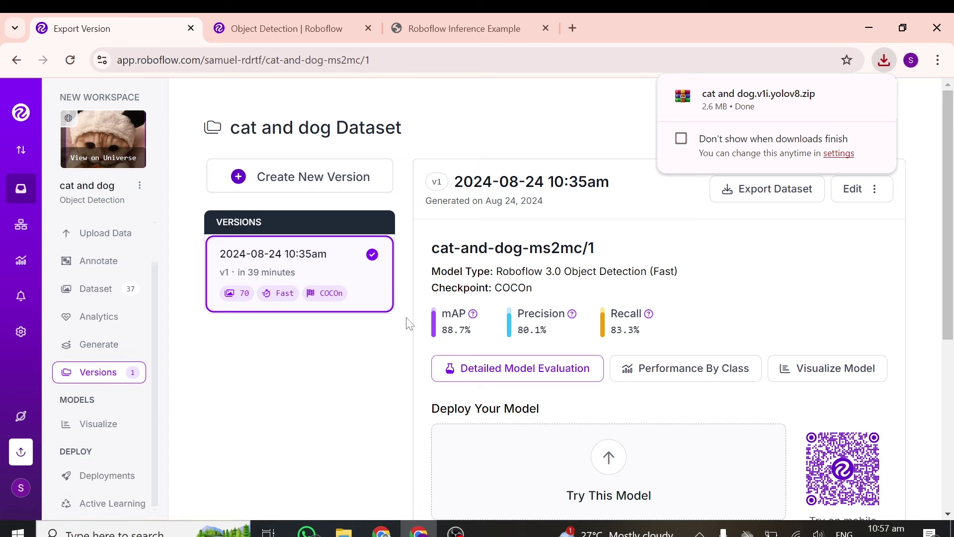
mouse_move(740, 97)
Open the project's deployments page and look through the hosted, self-hosted and edge device options.
scroll(197, 412, "down", 5)
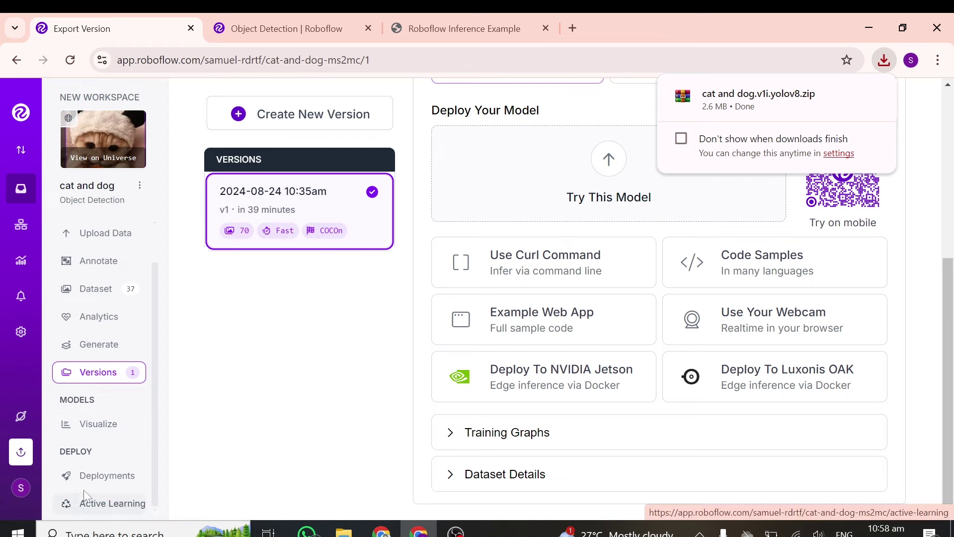
left_click(106, 430)
scroll(460, 338, "down", 1)
left_click(99, 515)
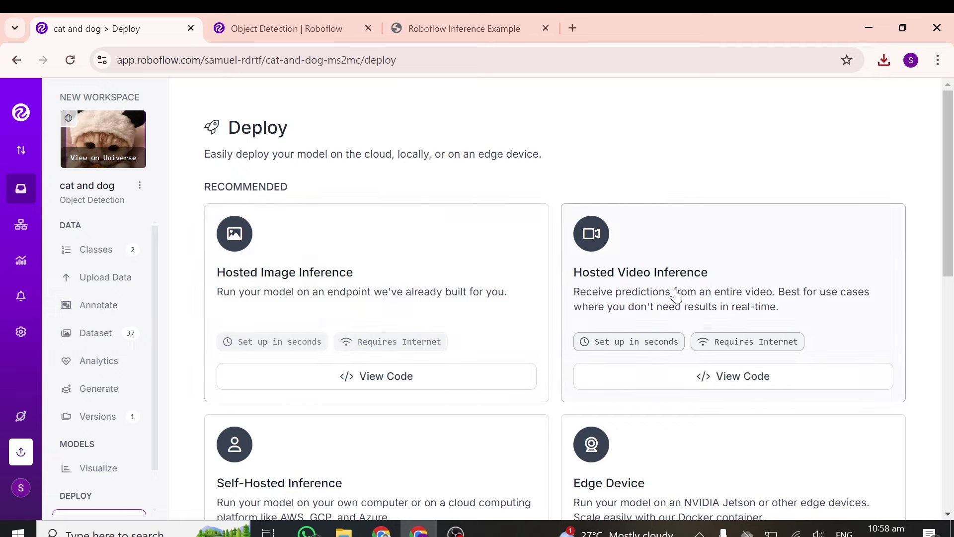
scroll(684, 312, "down", 8)
scroll(511, 305, "up", 8)
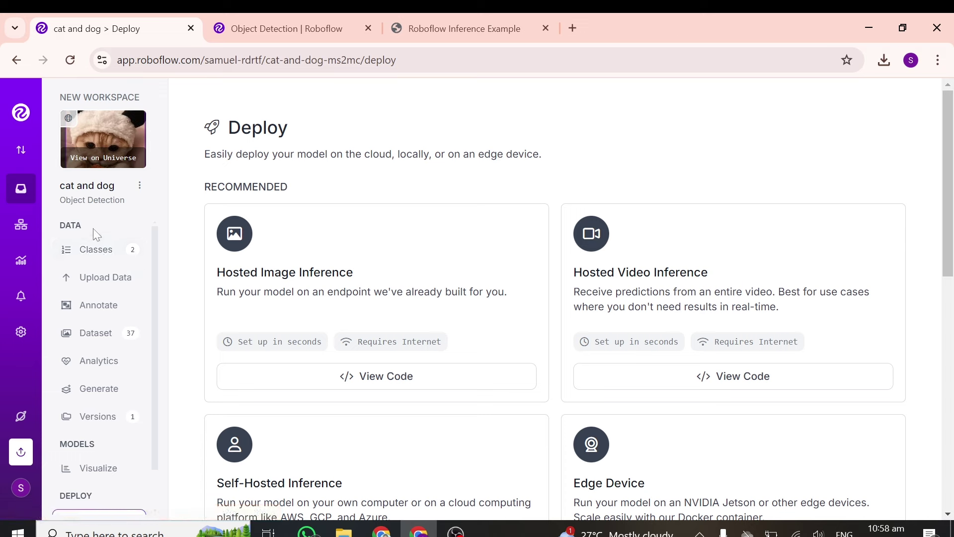
Revisit the upload and dataset pages, then review the trained version's metrics and deployment options.
left_click(113, 280)
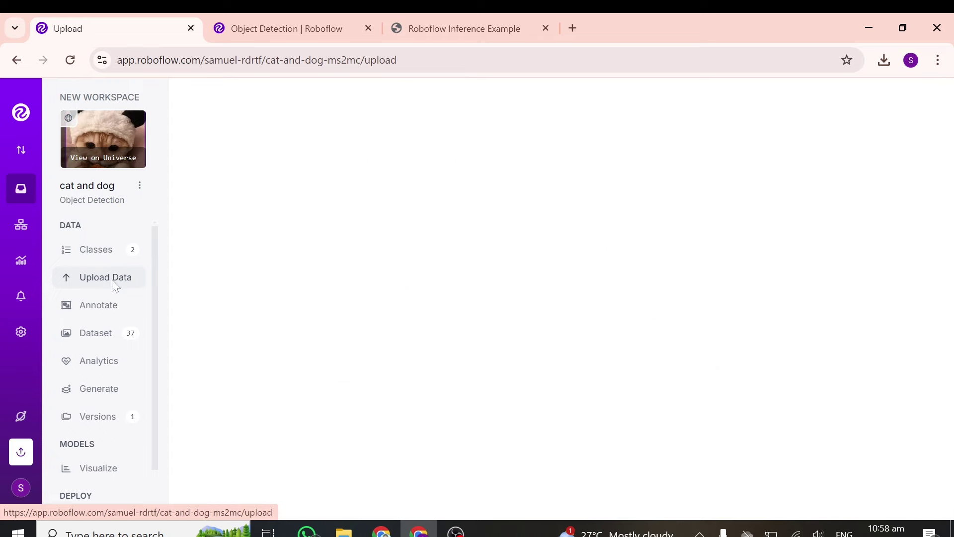
left_click(118, 339)
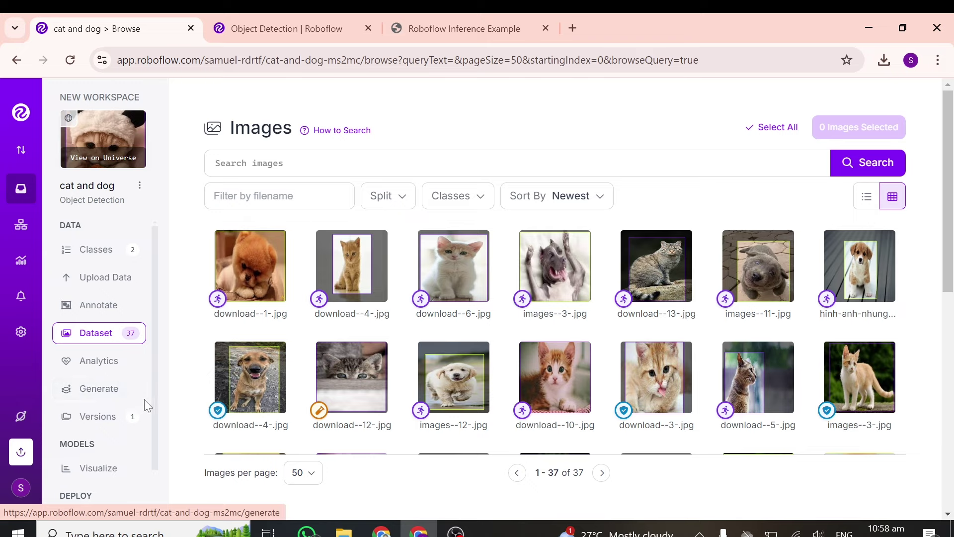
left_click(132, 417)
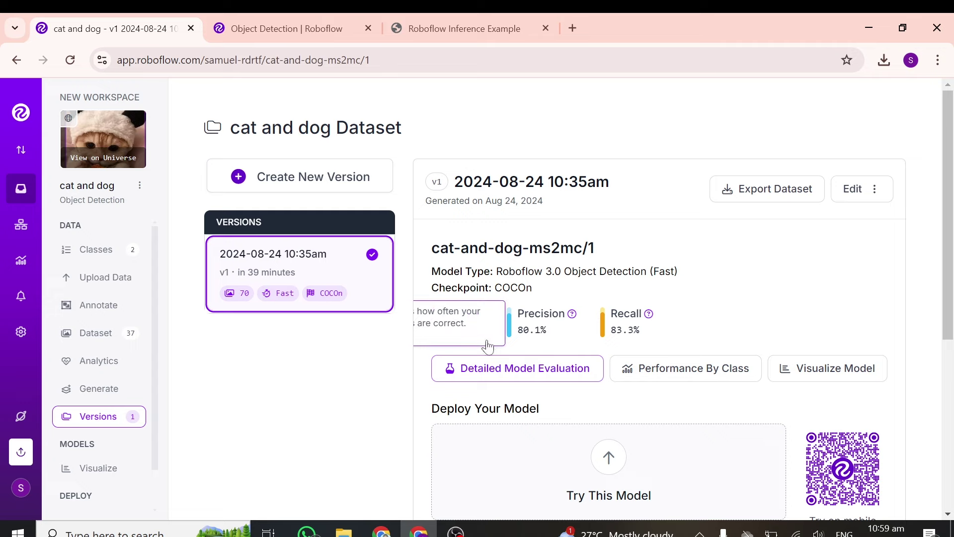
scroll(533, 347, "down", 6)
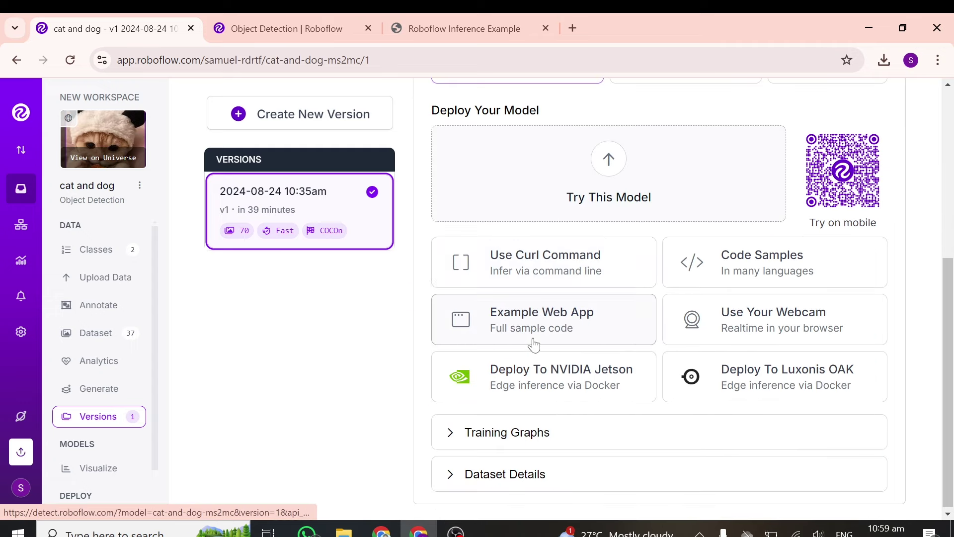
scroll(533, 346, "up", 6)
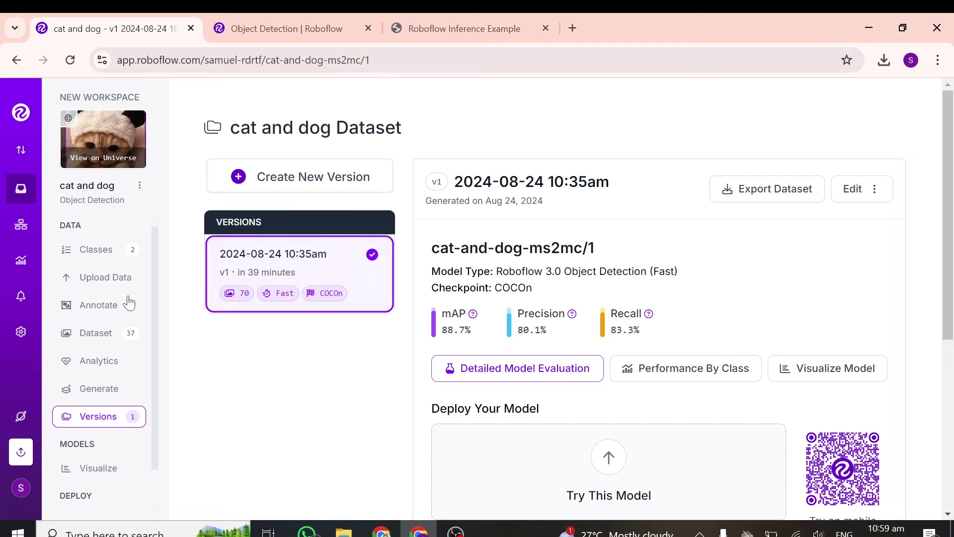
Return to the dataset's images and browse through to the end of the collection.
left_click(116, 336)
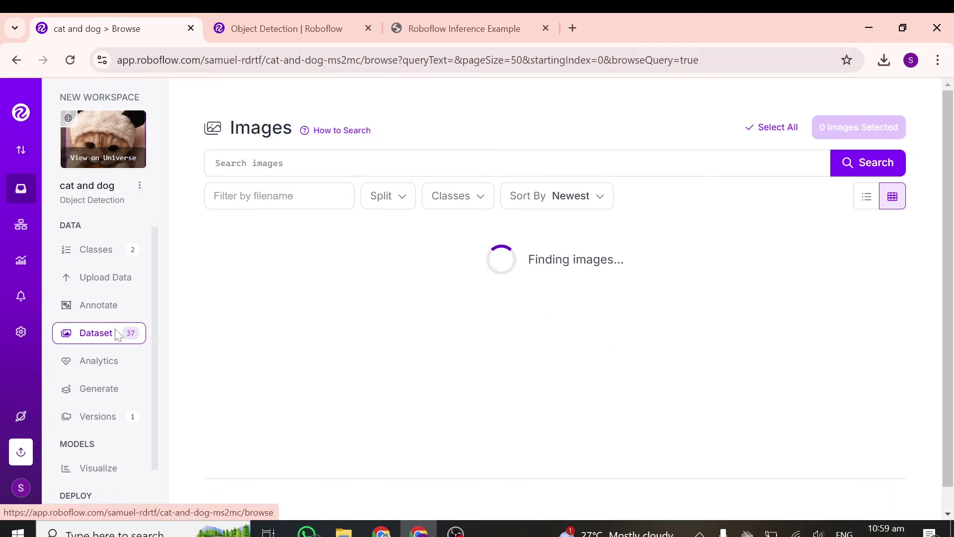
scroll(357, 337, "down", 8)
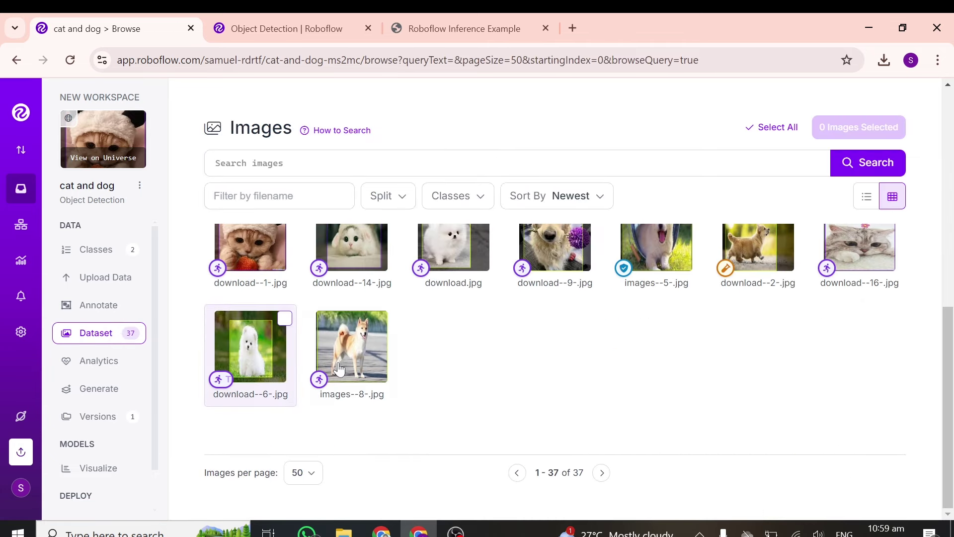